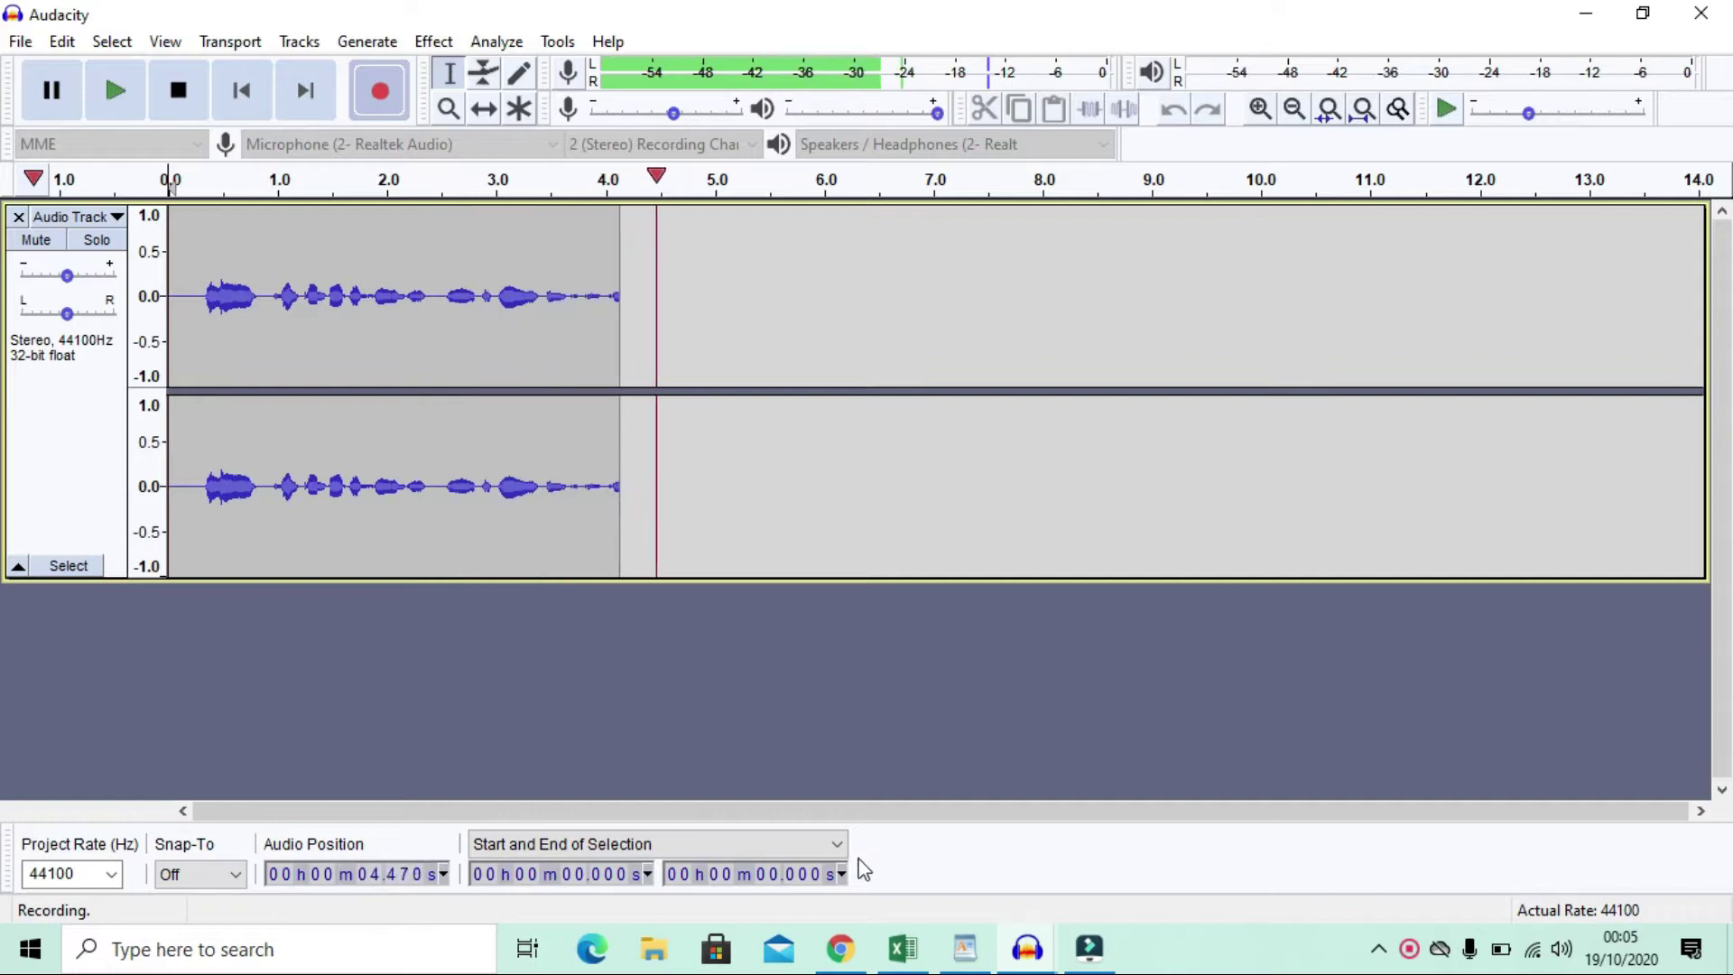
# Switch to the pivot-tables.xlsx workbook in Excel and show the commands for inserting objects
pyautogui.click(903, 948)
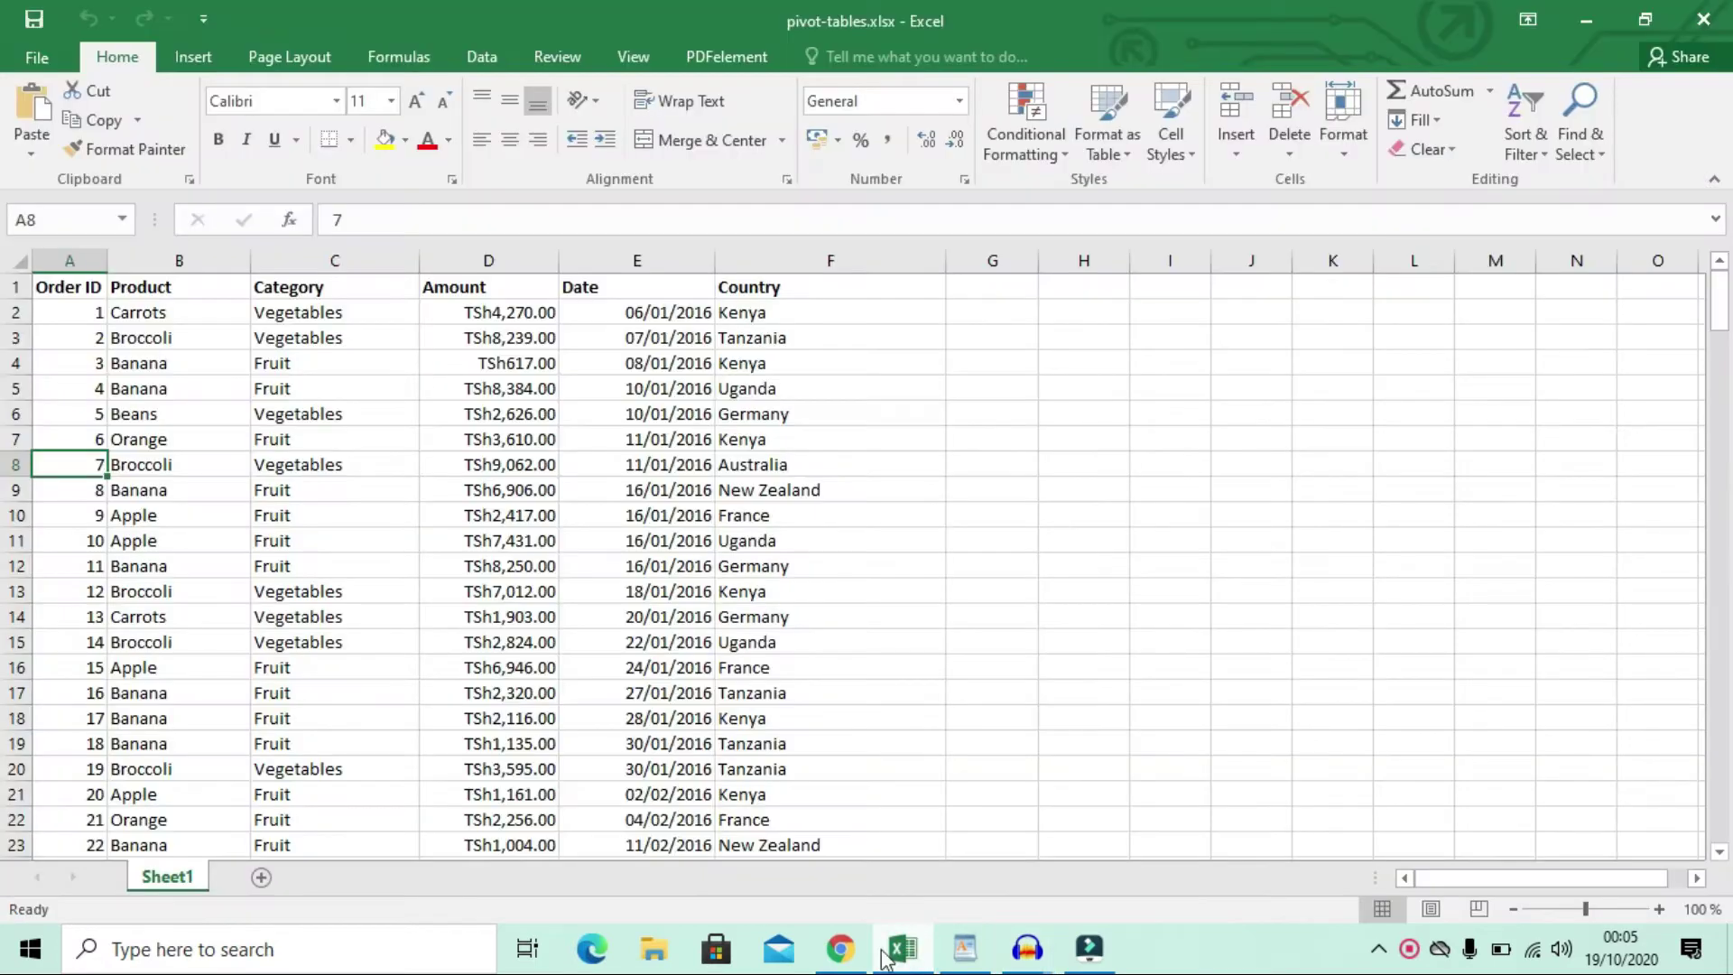
pyautogui.click(194, 60)
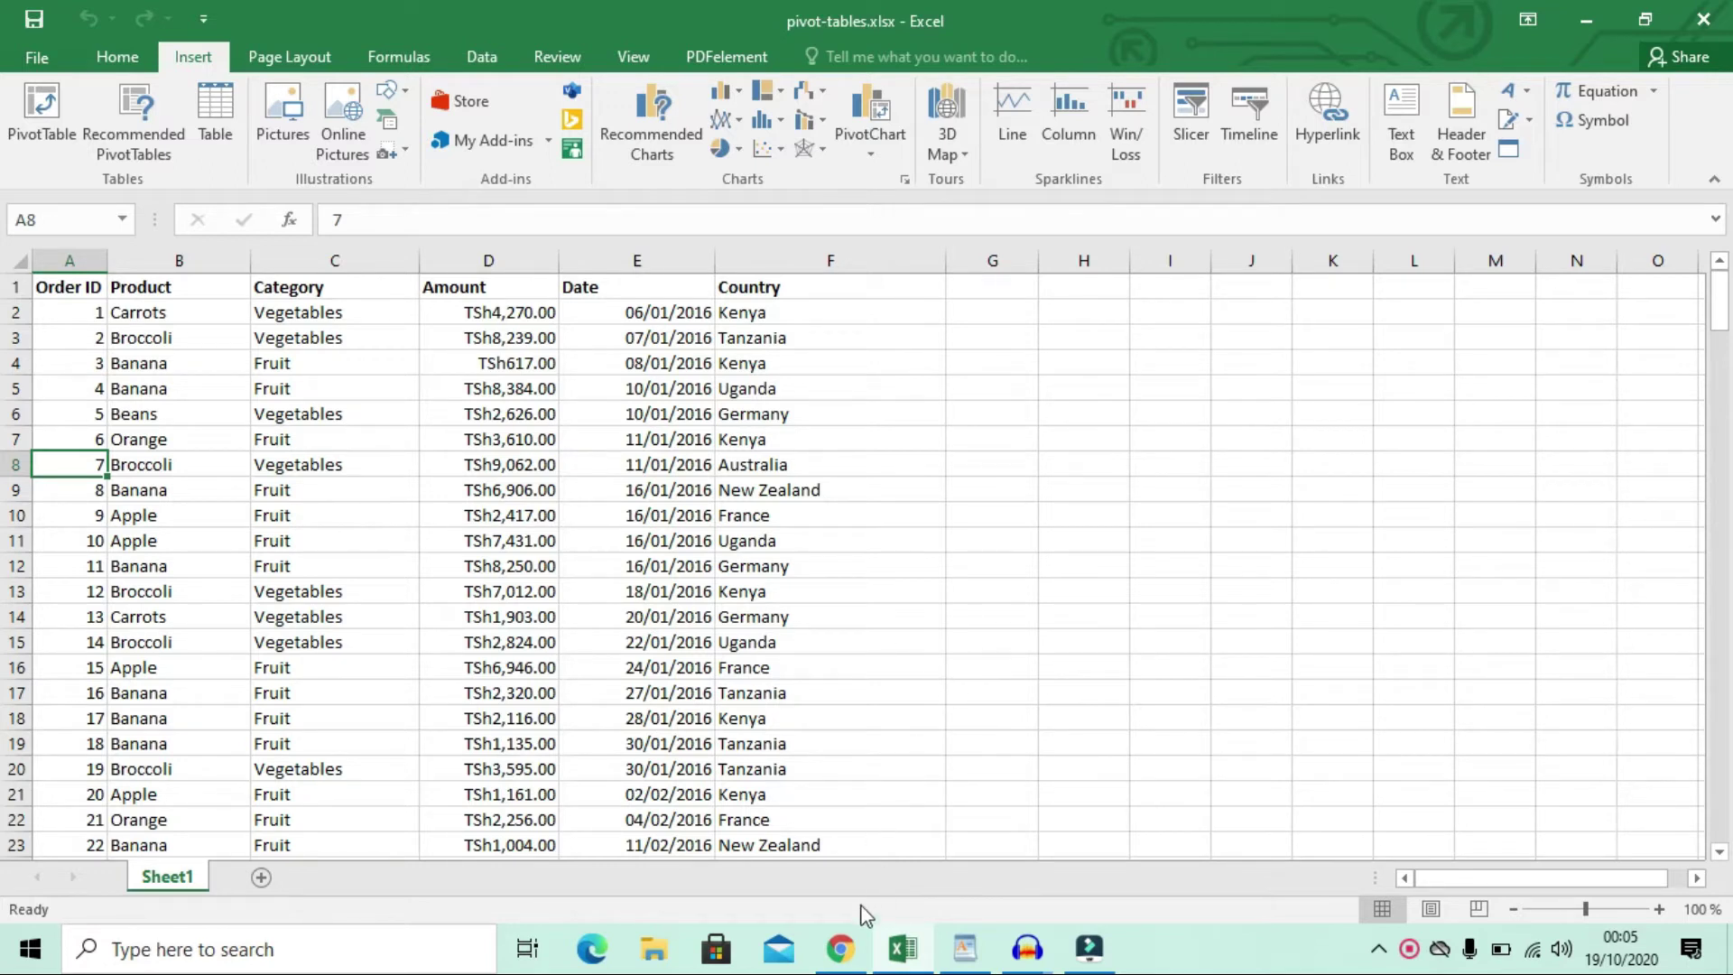
# Switch to Chrome and view the welearn4easy YouTube channel page and the "200 people" image results
pyautogui.click(842, 950)
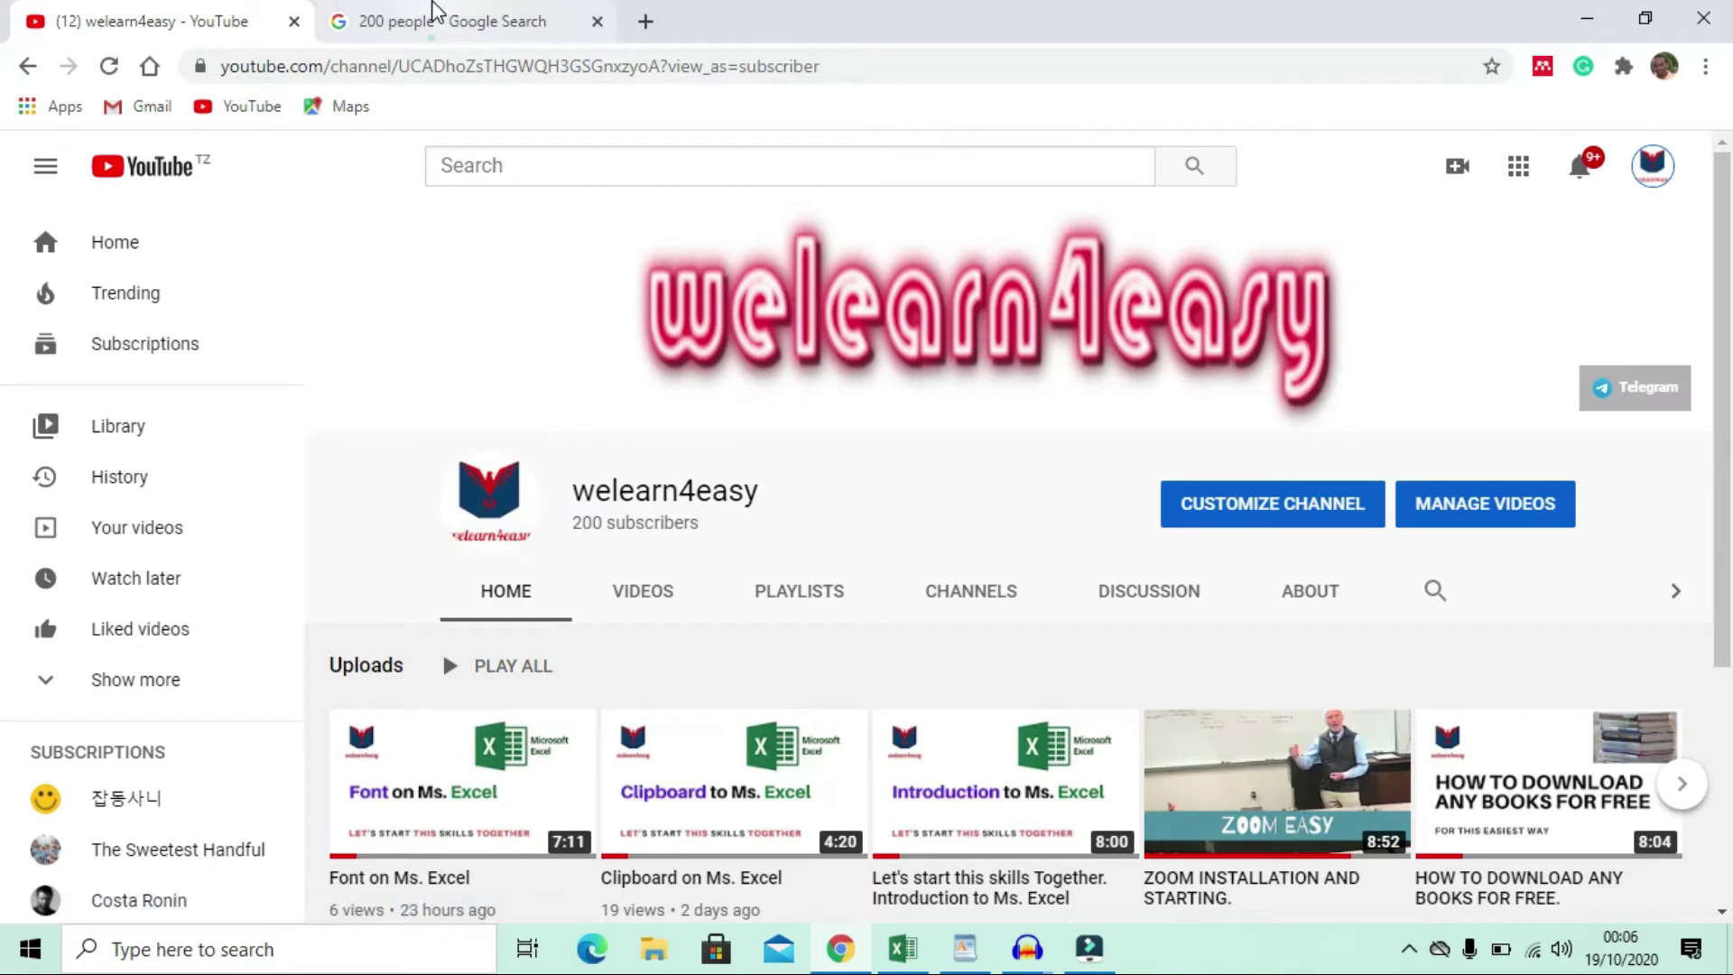
pyautogui.click(437, 21)
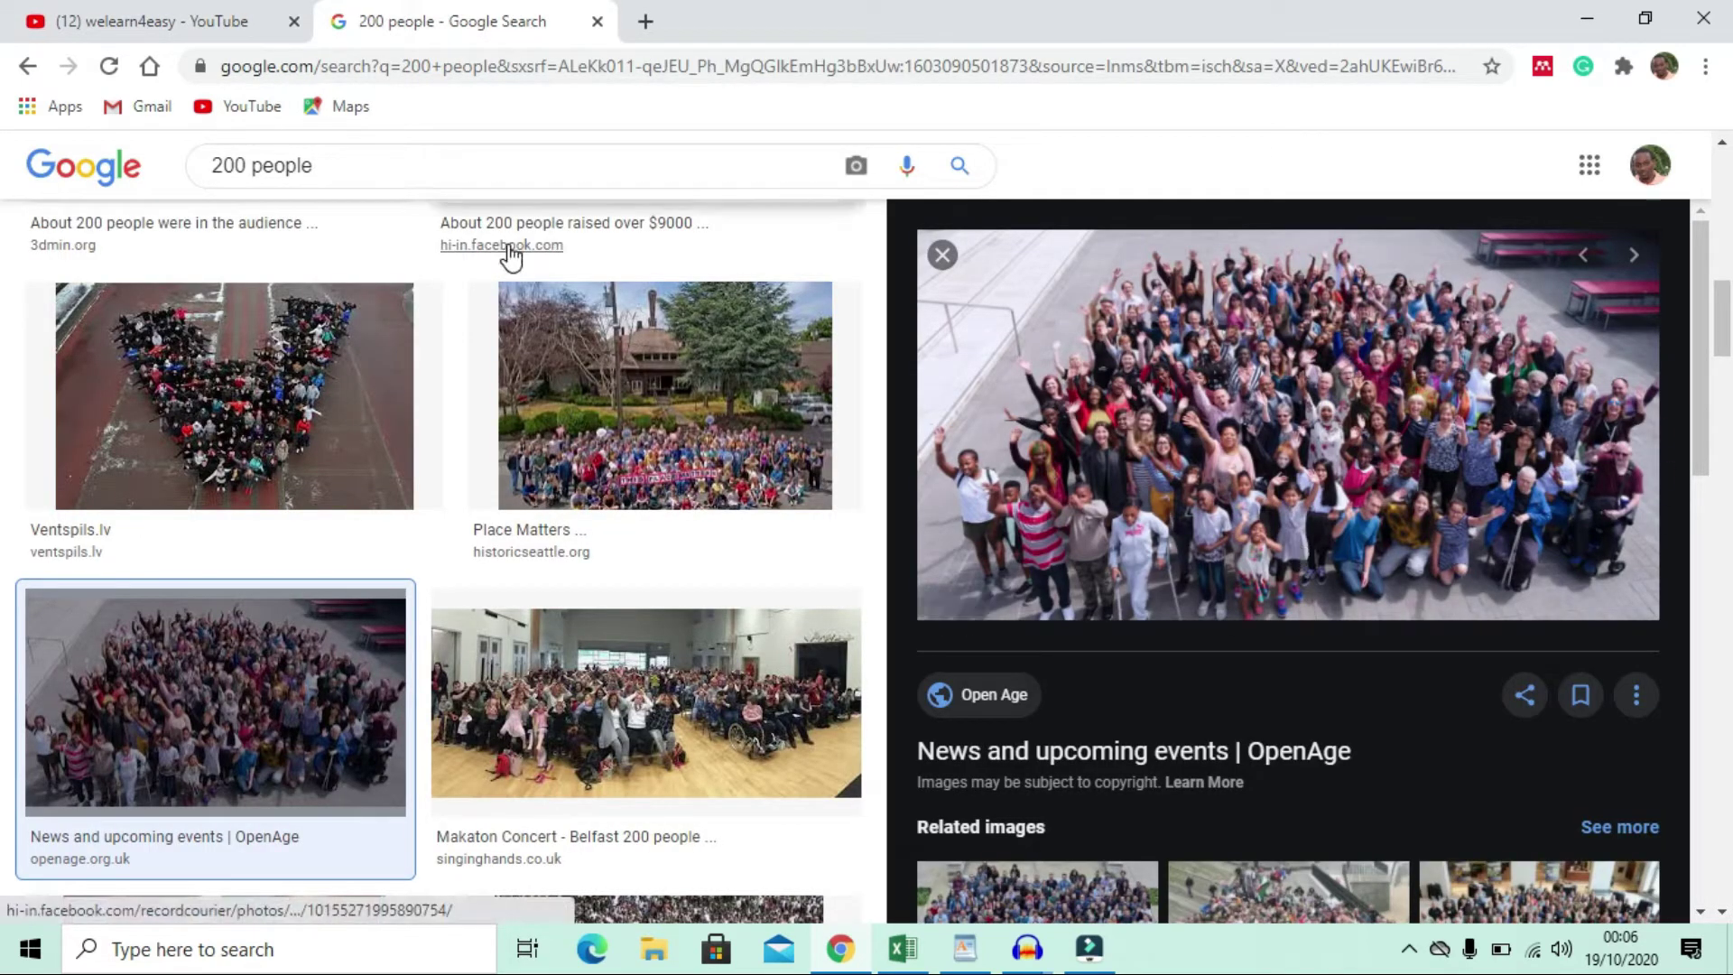
pyautogui.click(125, 13)
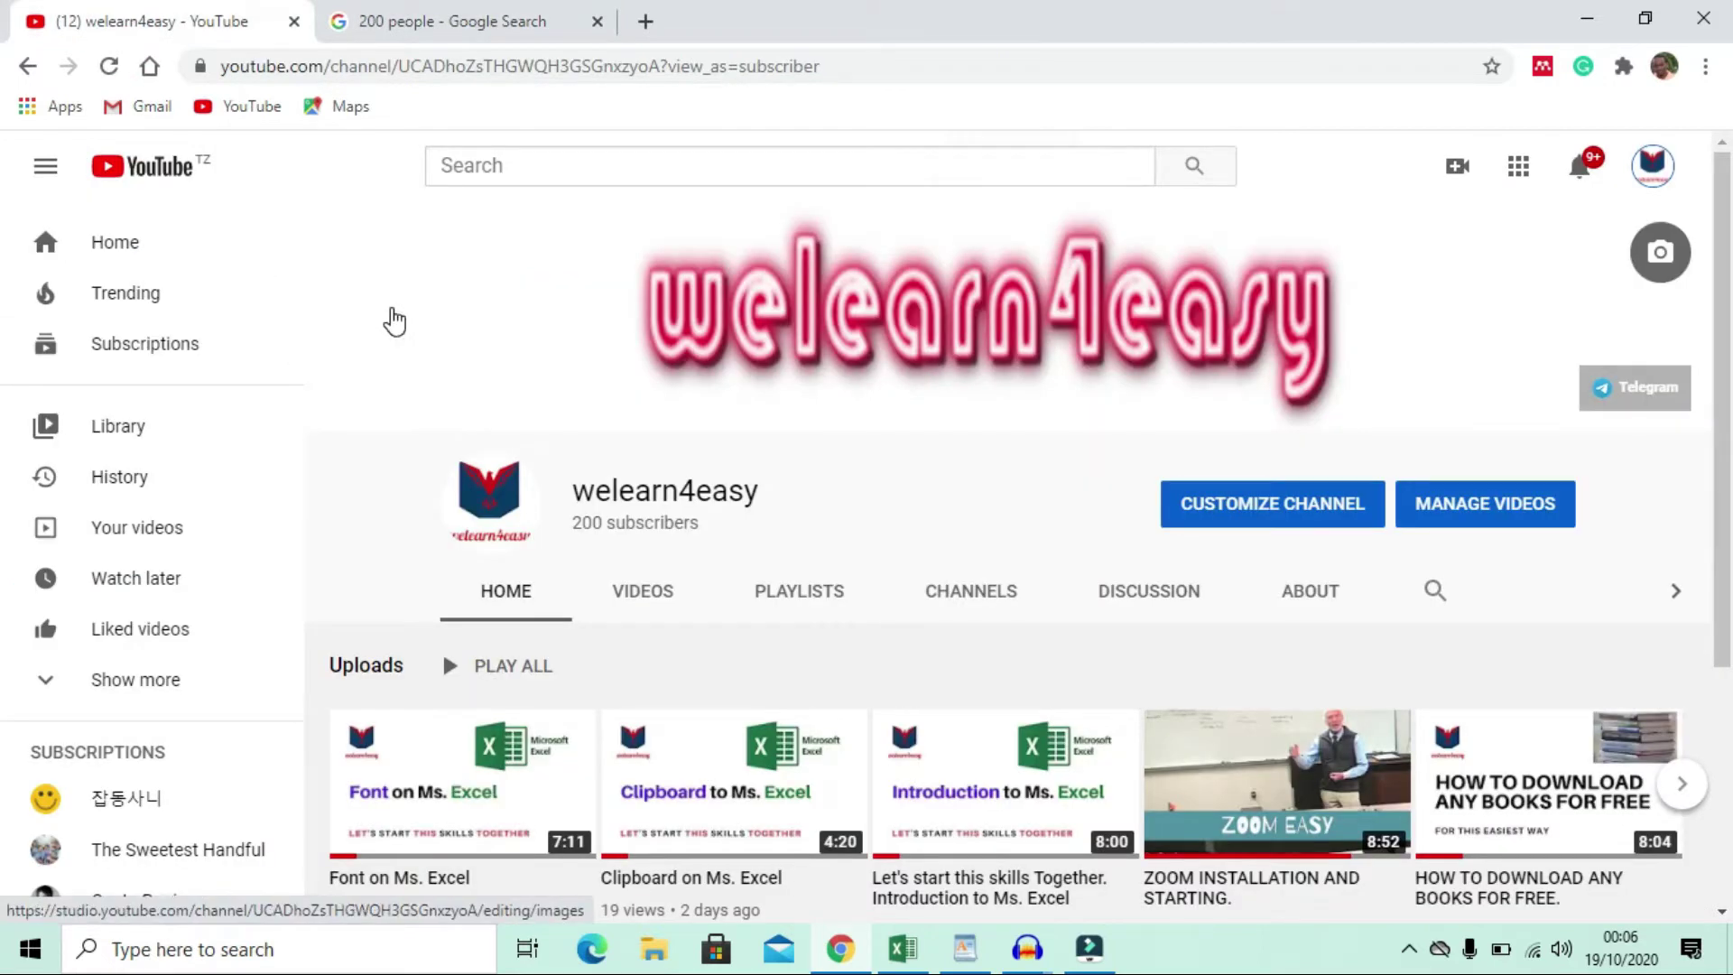
pyautogui.scroll(-1, 395, 320)
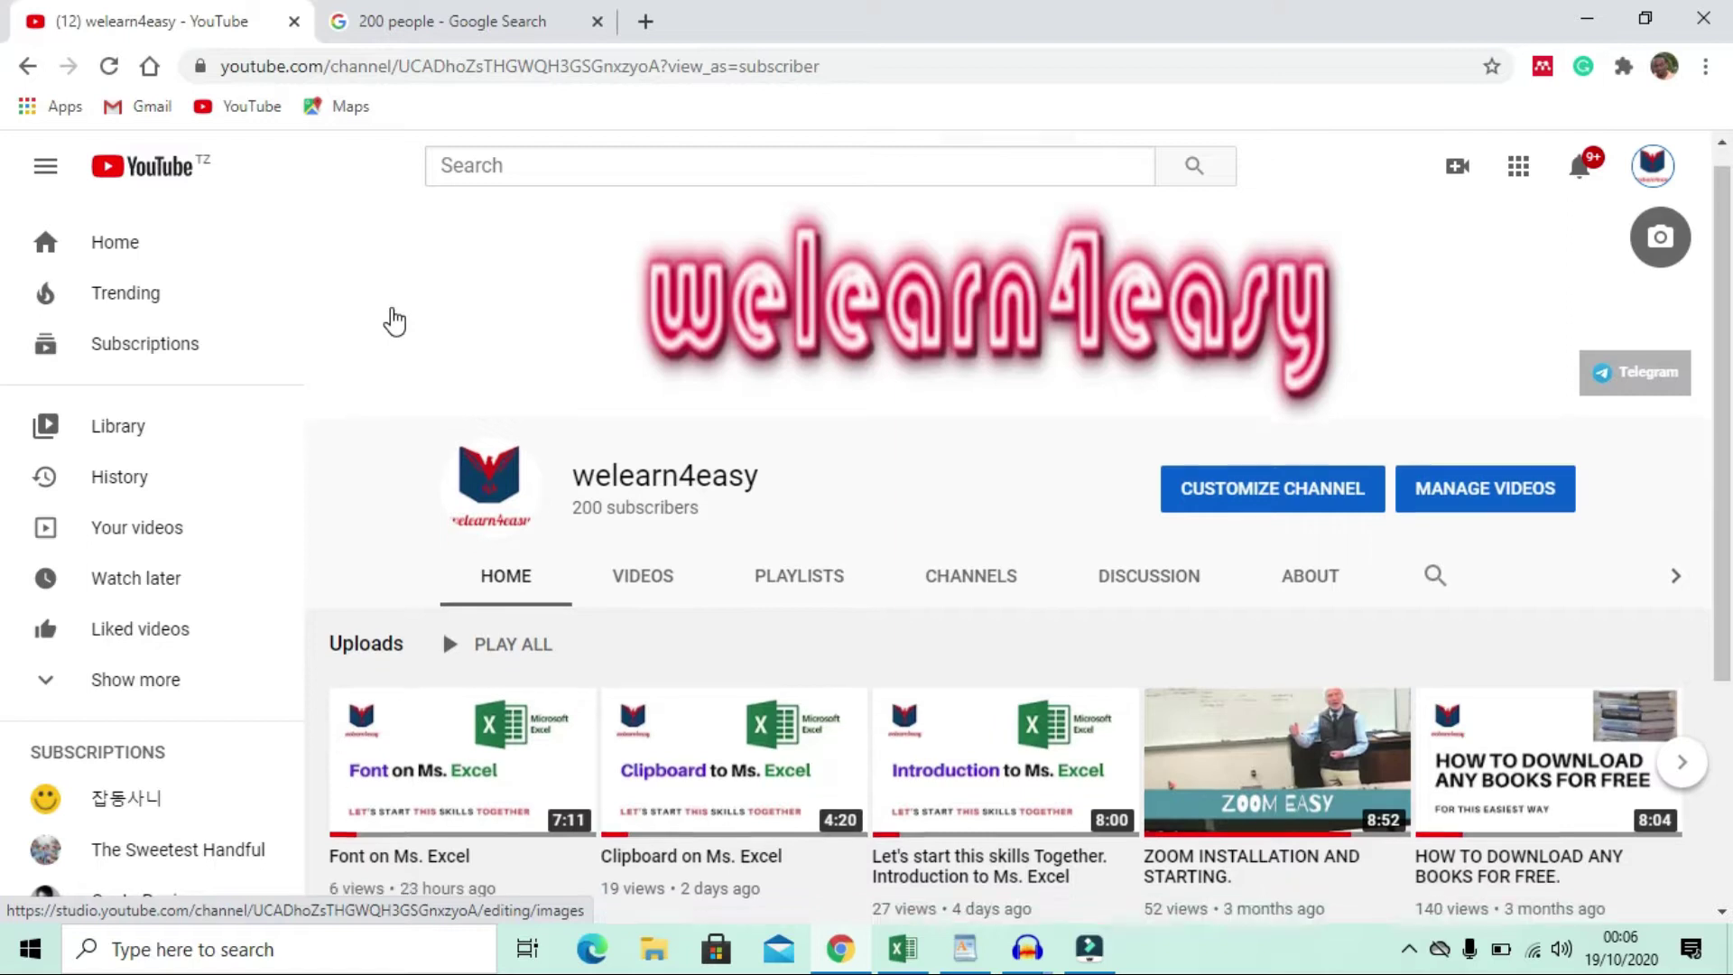
pyautogui.scroll(1, 394, 321)
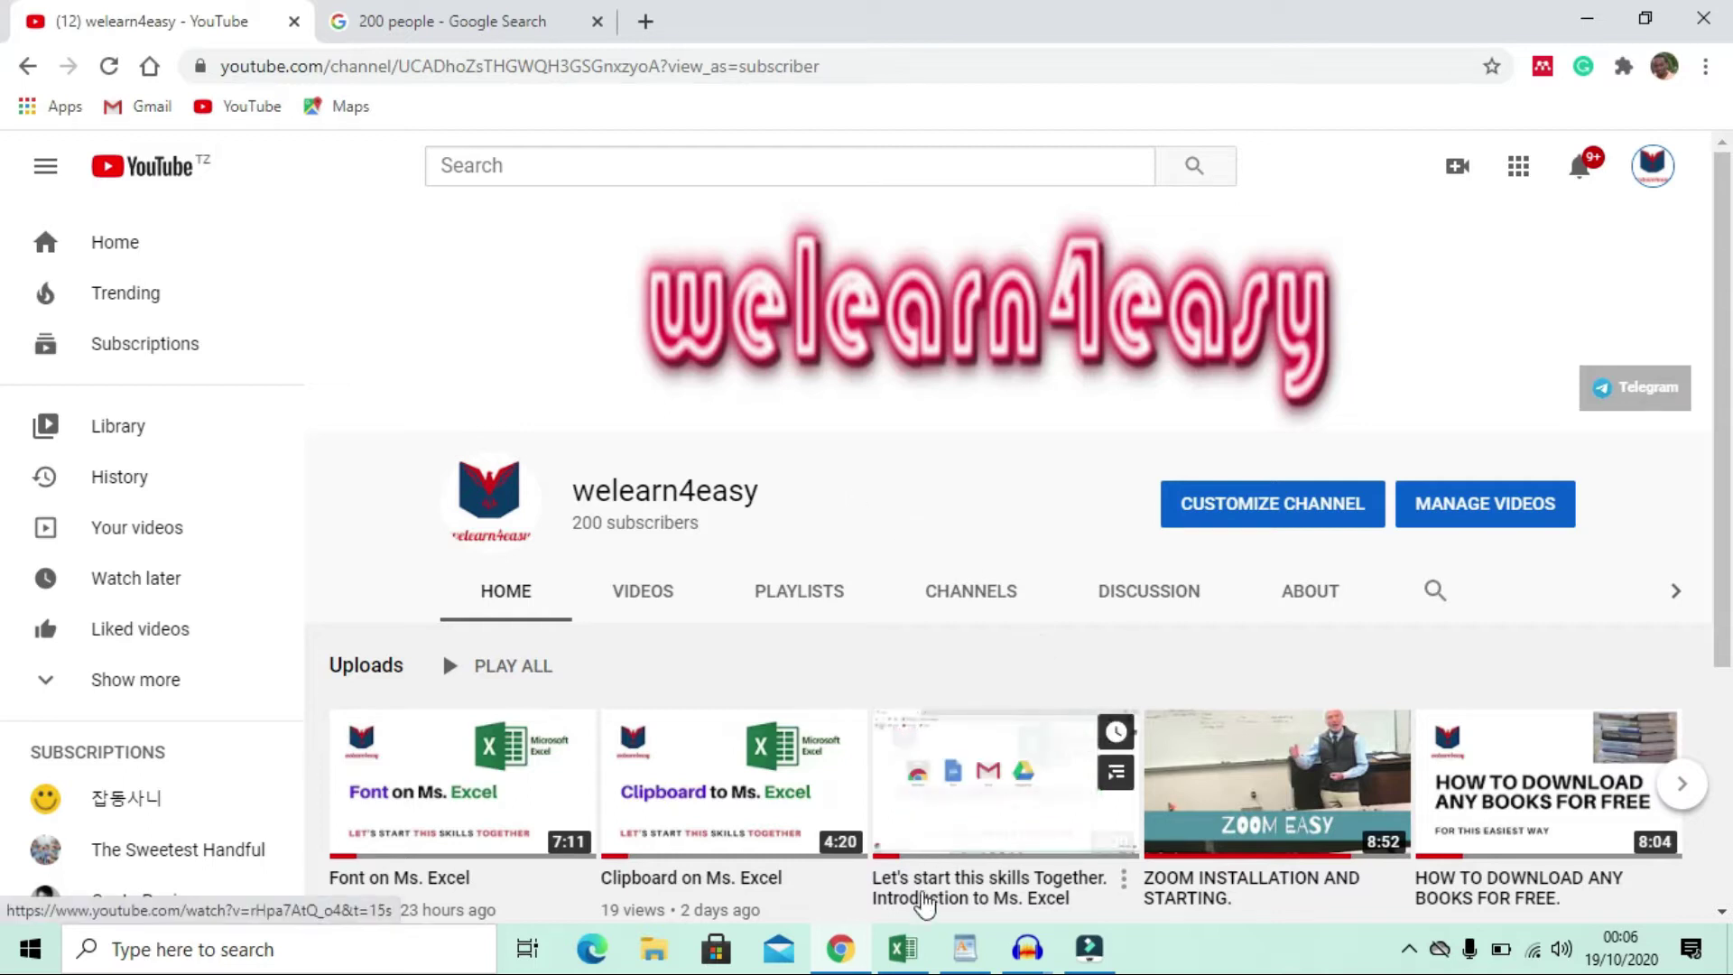
# Read the outline of pivot table topics in the WordPad document and return to the Excel workbook
pyautogui.click(923, 969)
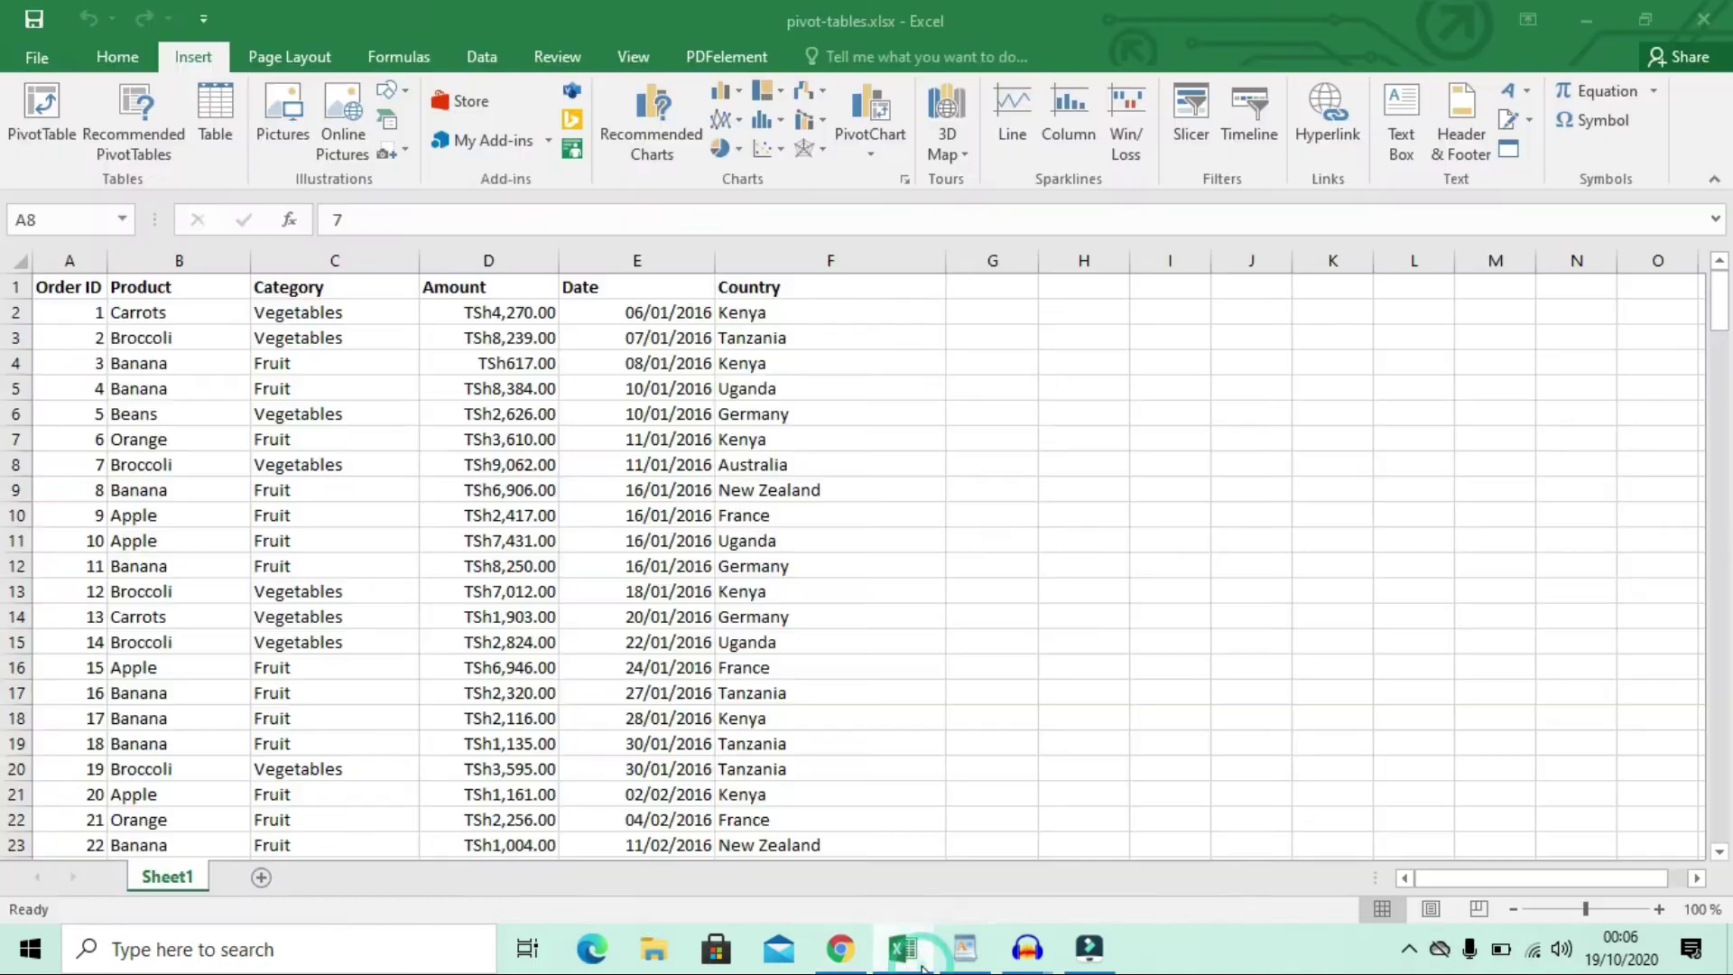
pyautogui.click(965, 948)
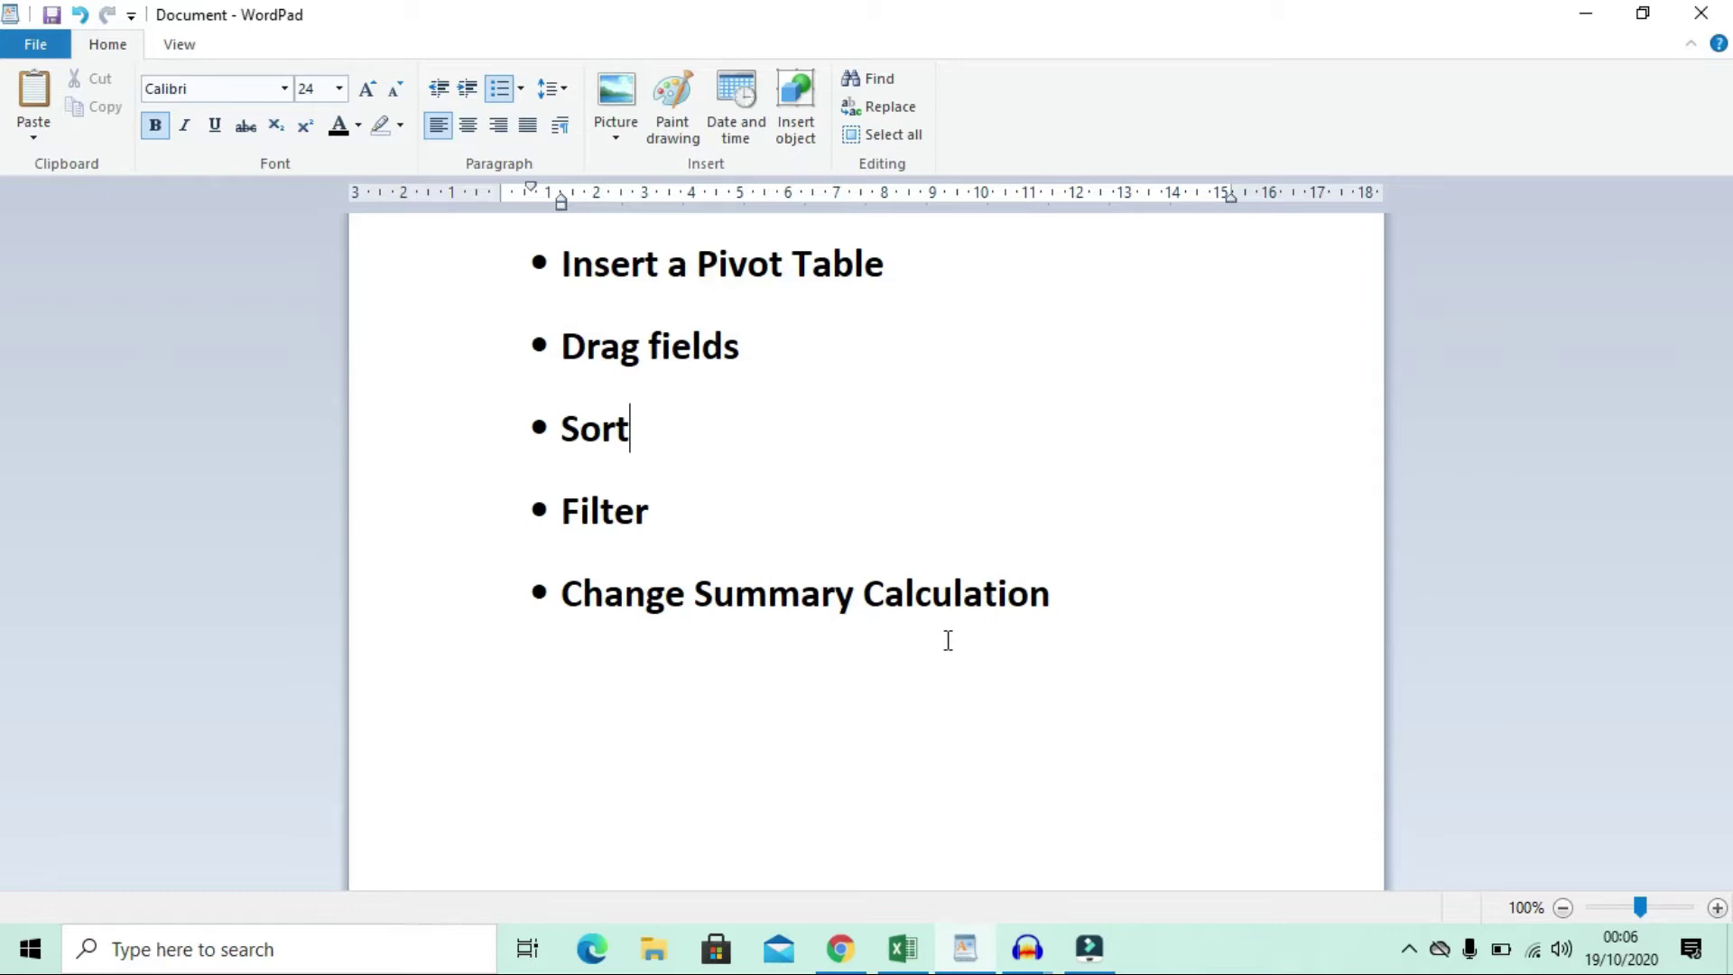
pyautogui.click(901, 947)
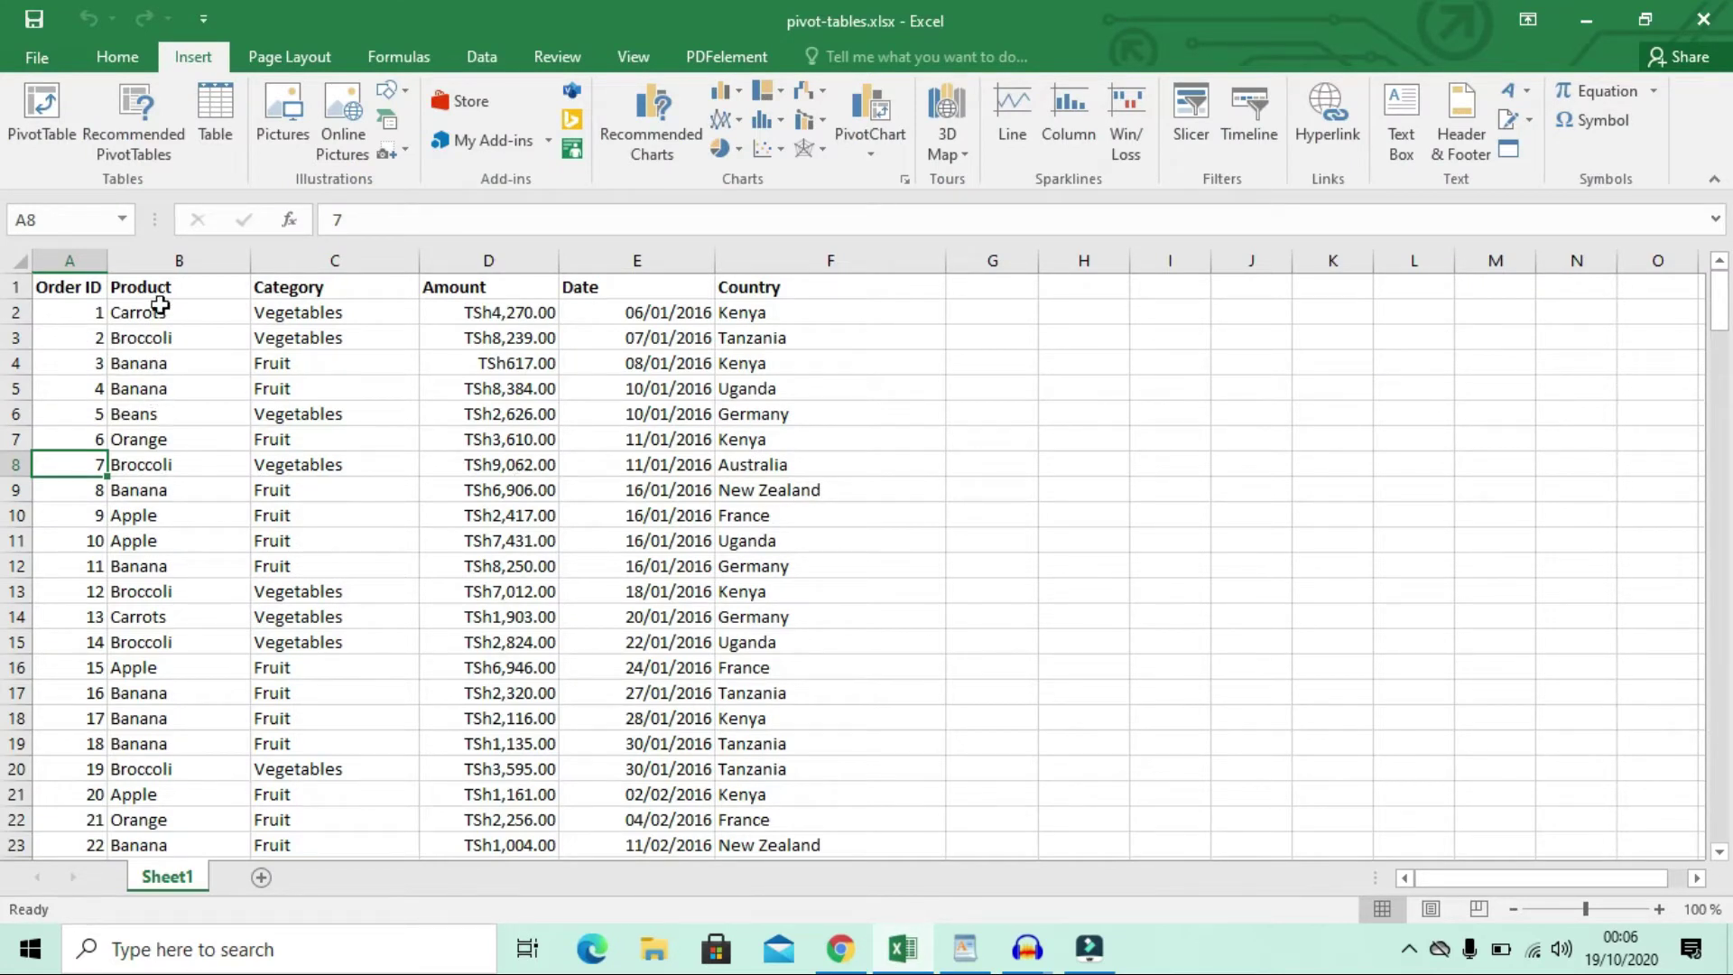
# Examine the order records on Sheet1 from the headings down to the last row and back
pyautogui.scroll(-12, 982, 475)
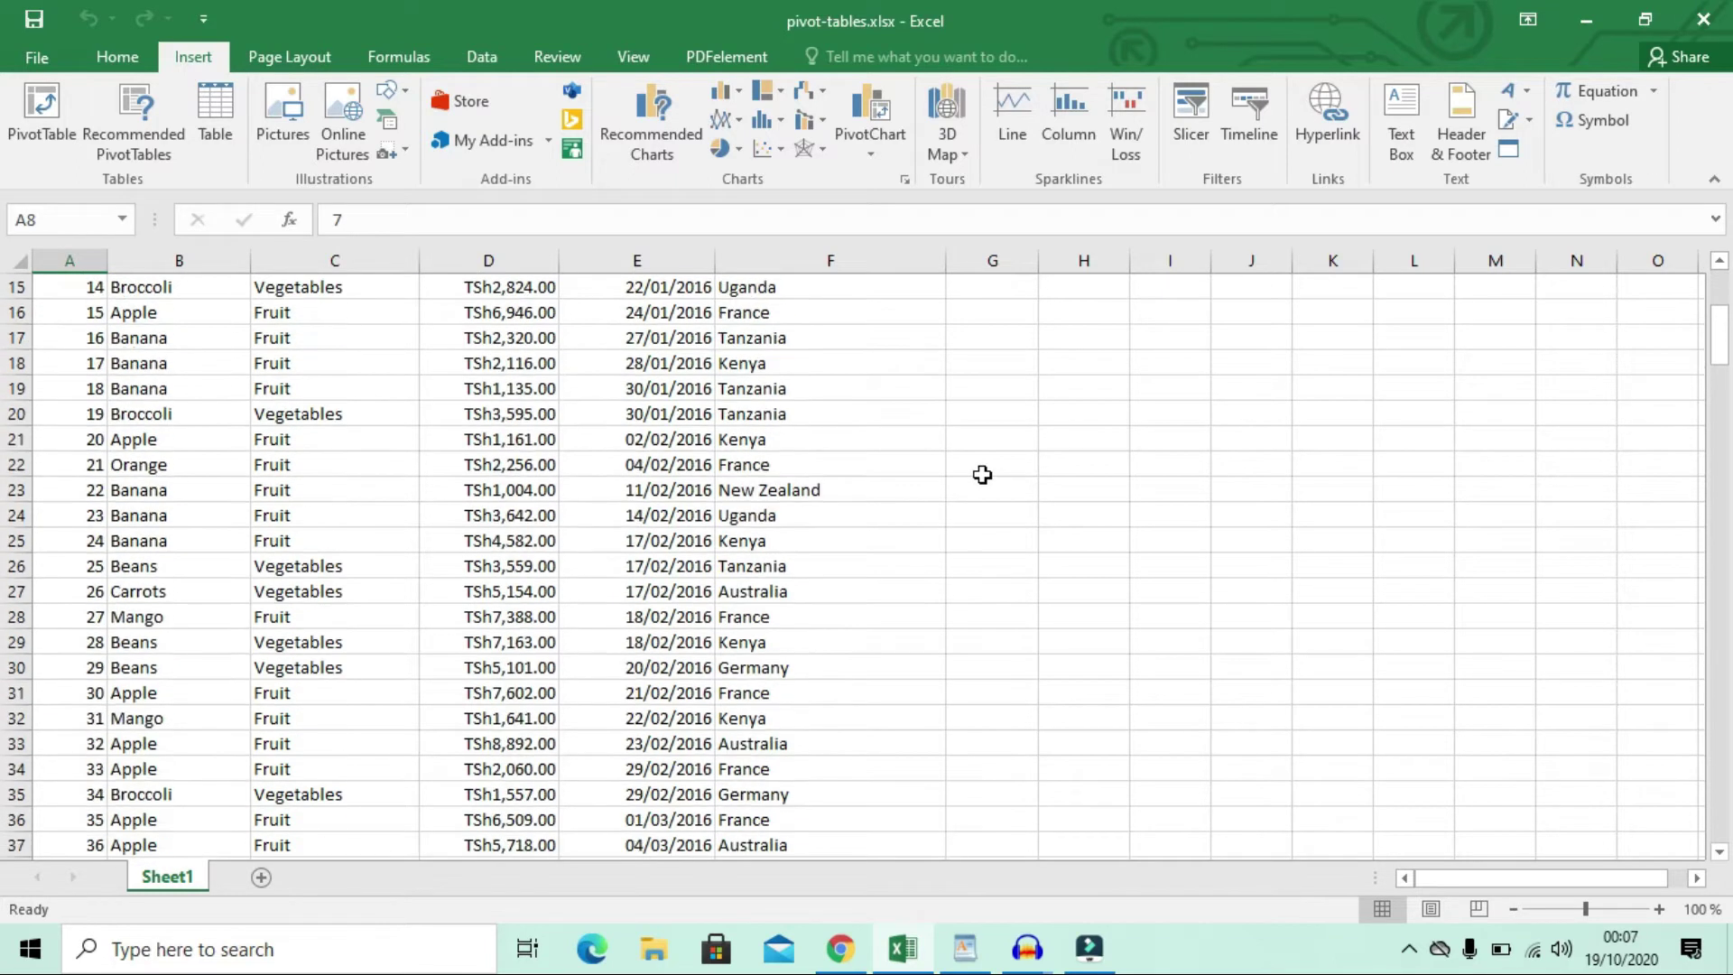
pyautogui.scroll(-11, 982, 475)
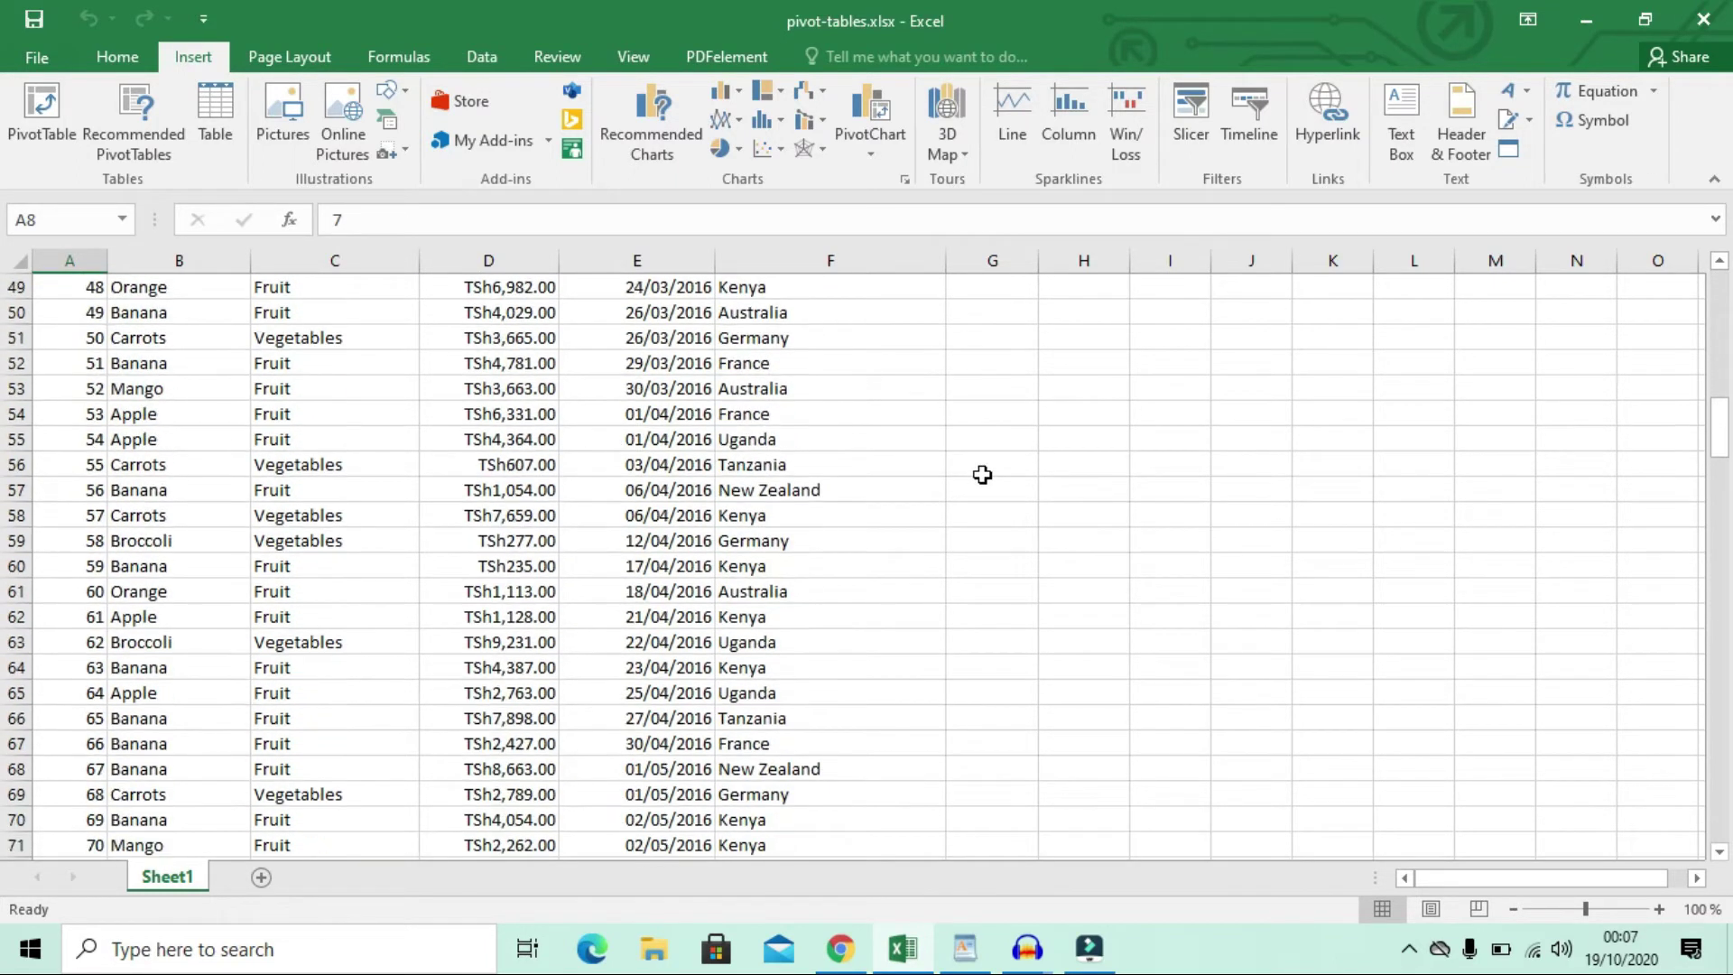
pyautogui.scroll(-10, 983, 475)
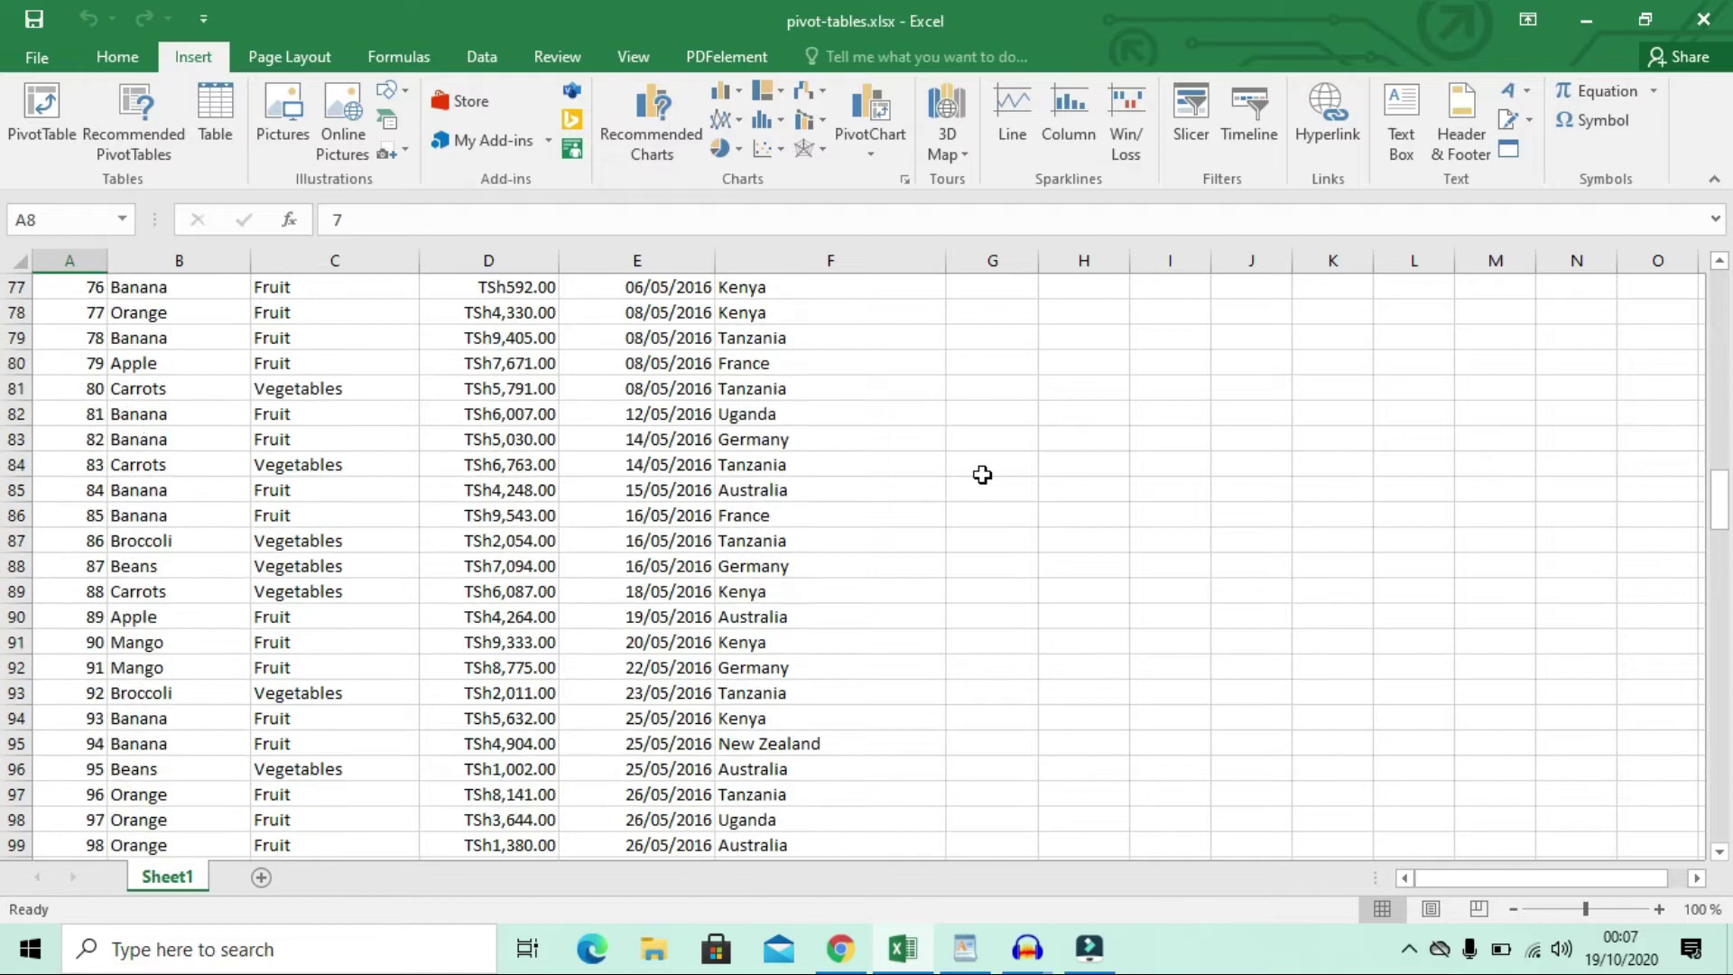
pyautogui.scroll(-8, 982, 475)
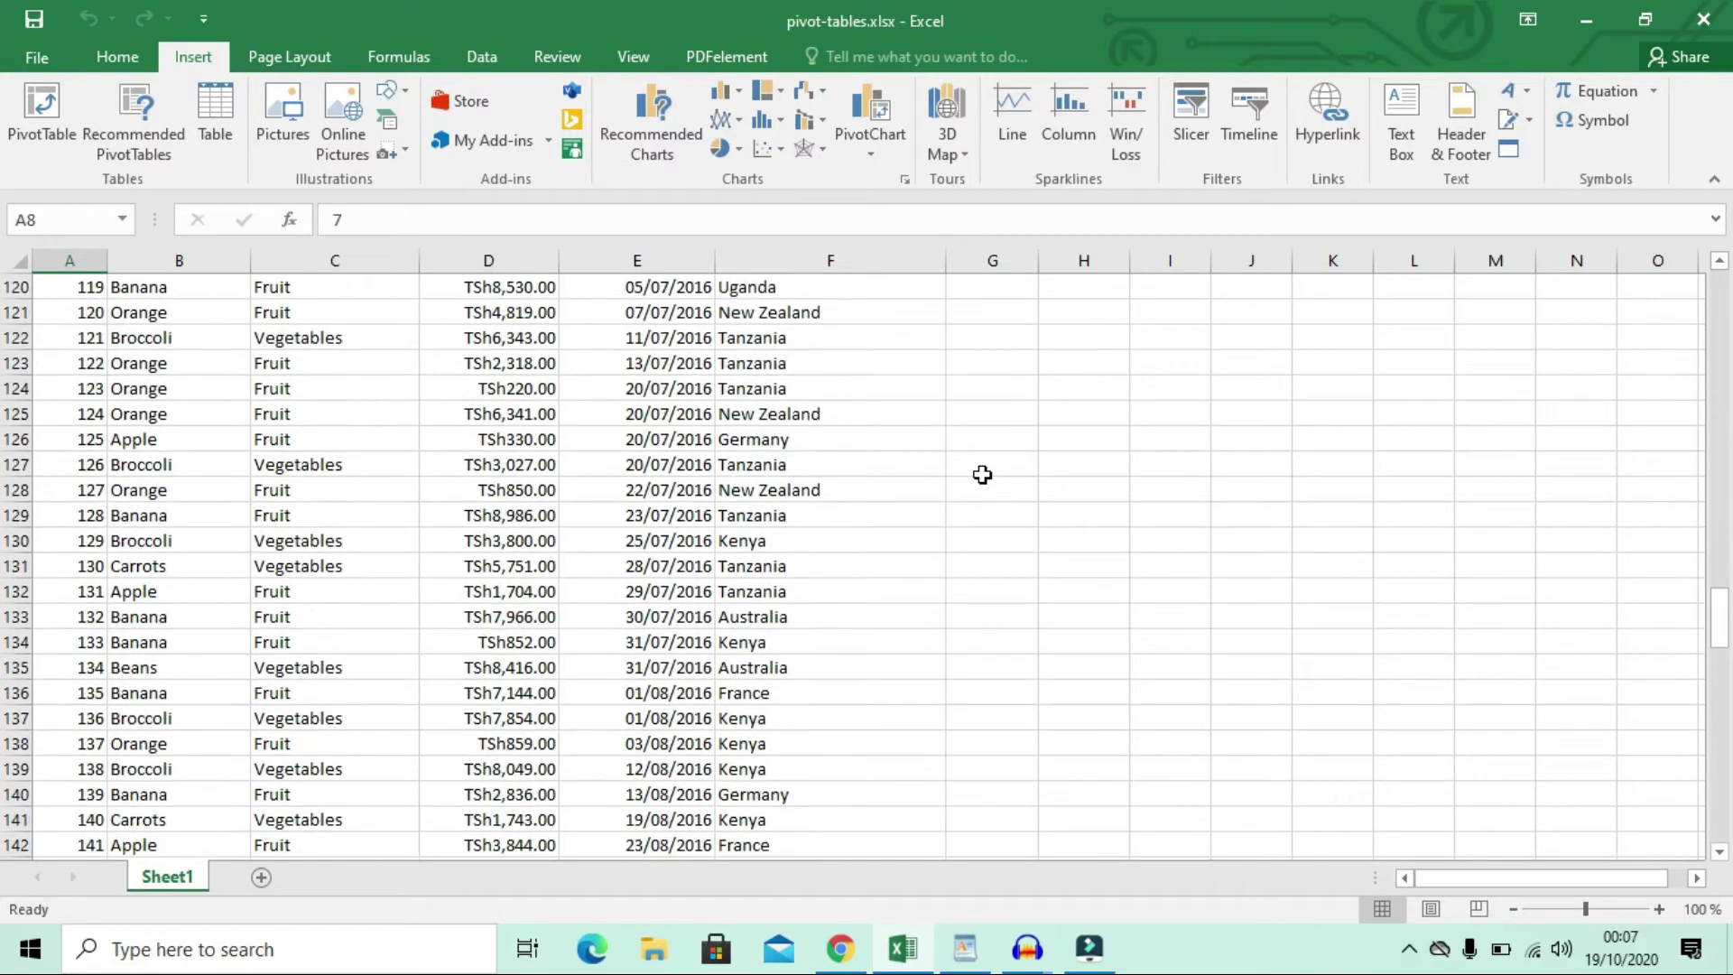
pyautogui.scroll(5, 983, 475)
pyautogui.scroll(-15, 983, 475)
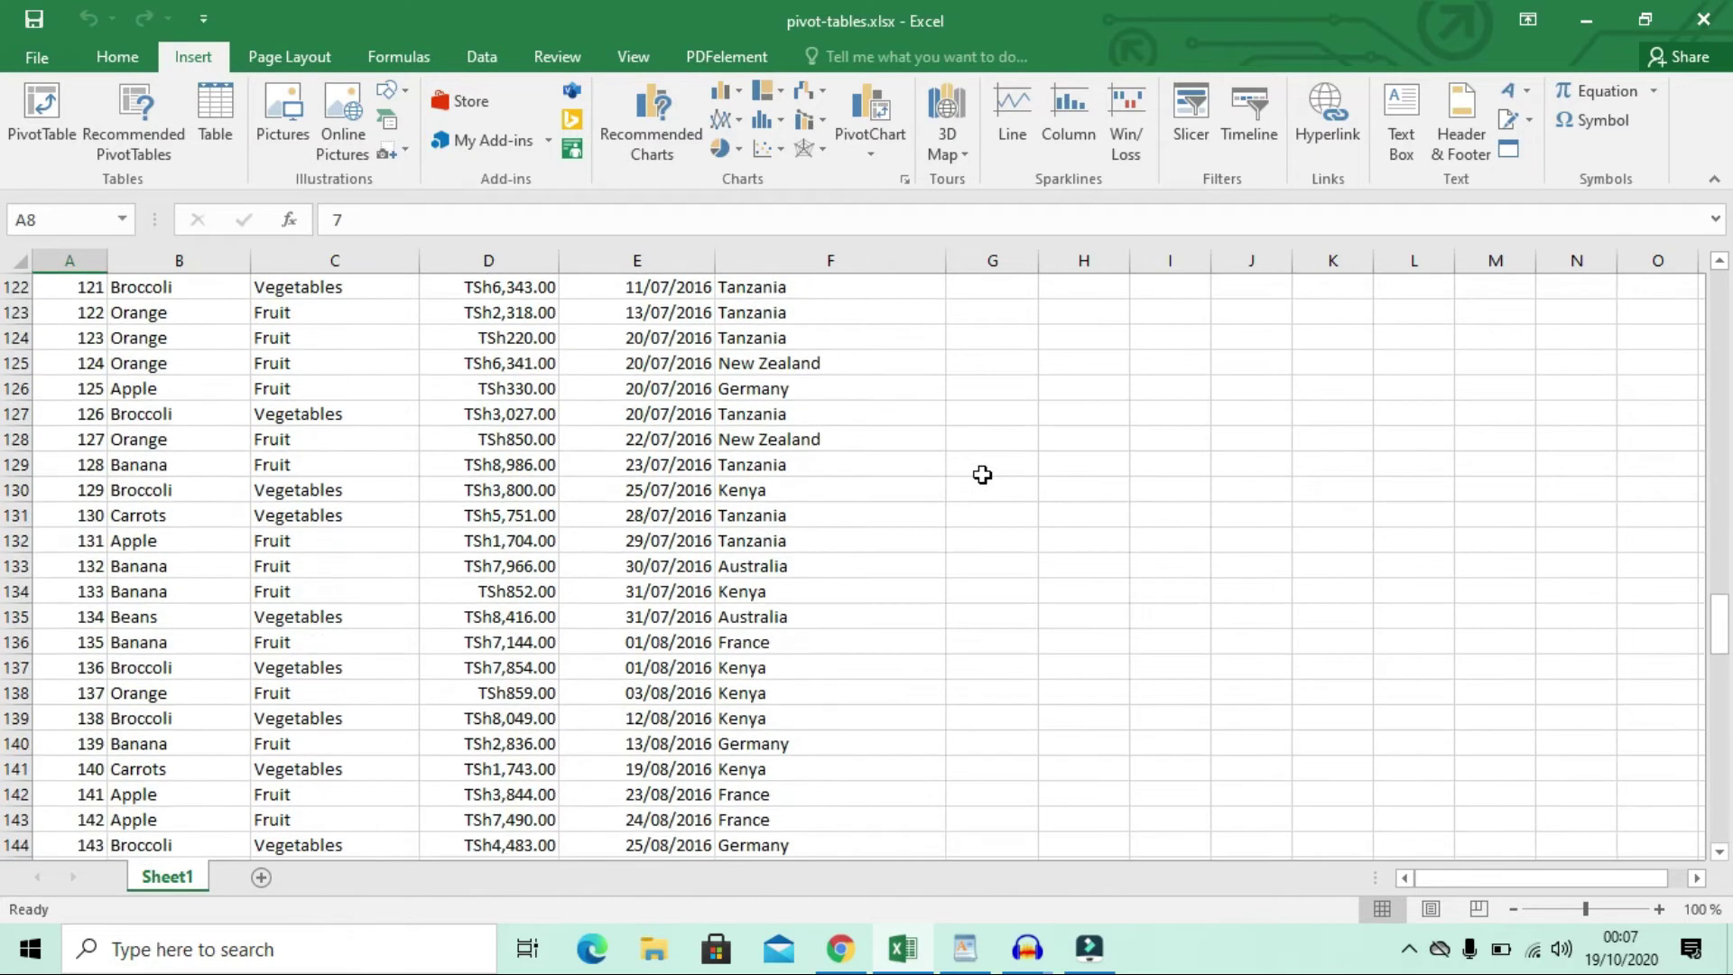
pyautogui.scroll(-16, 982, 474)
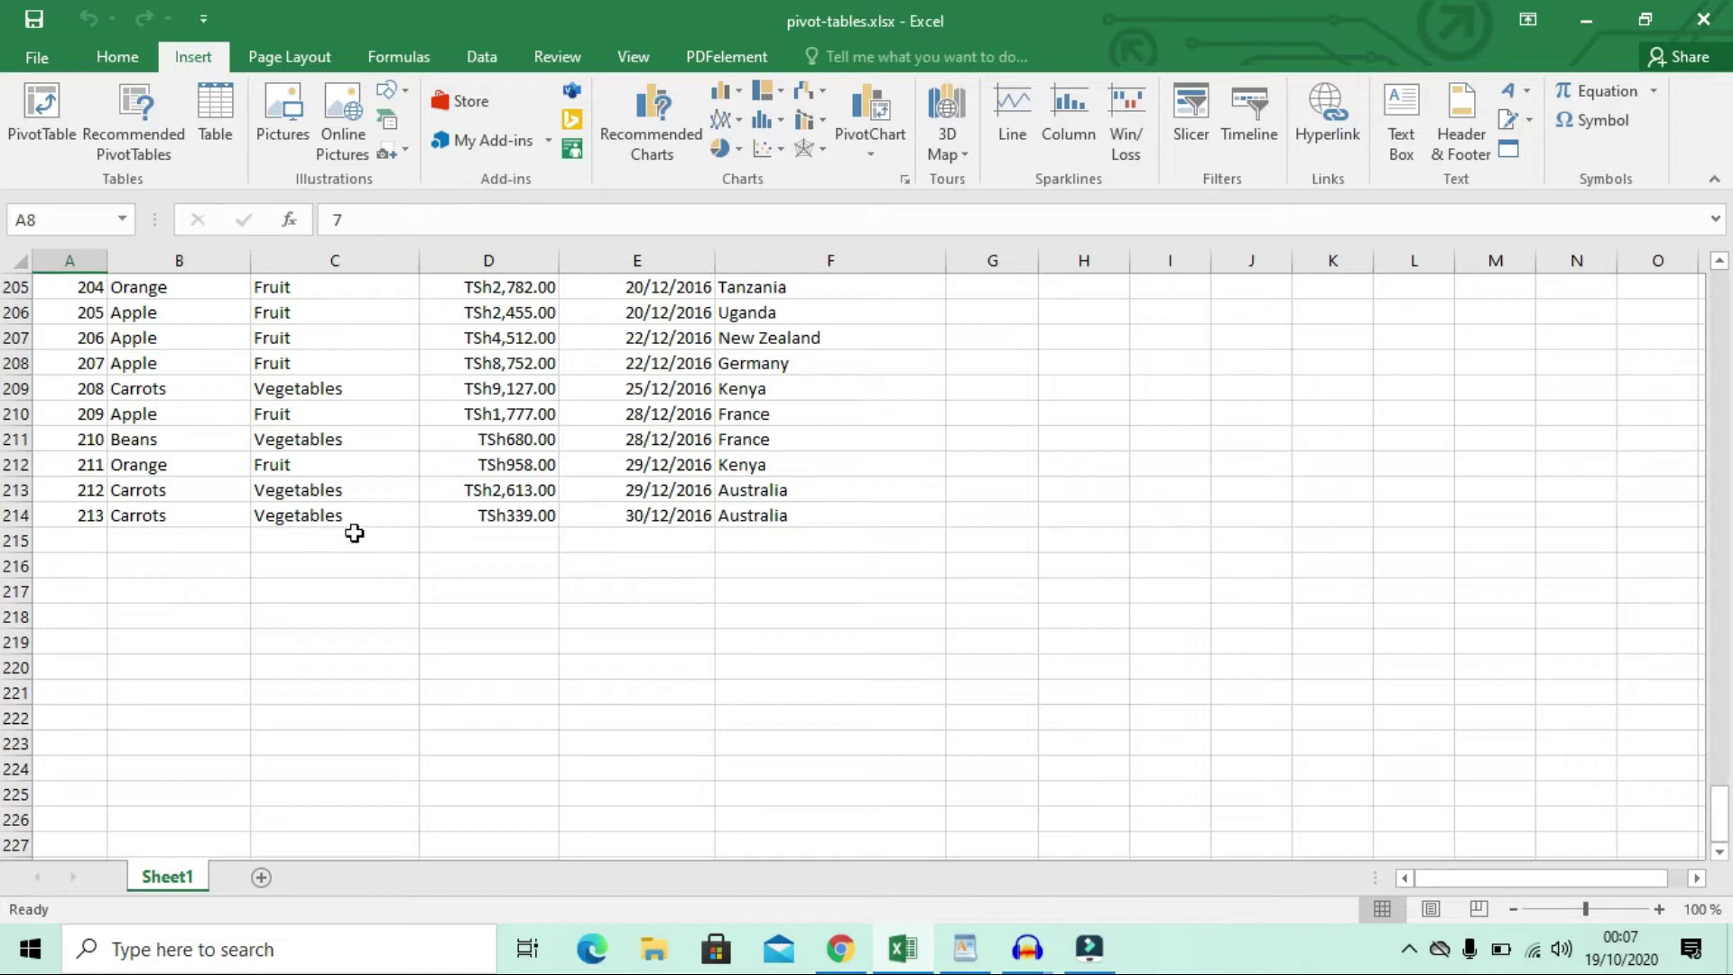
pyautogui.scroll(3, 817, 515)
pyautogui.scroll(-1, 816, 515)
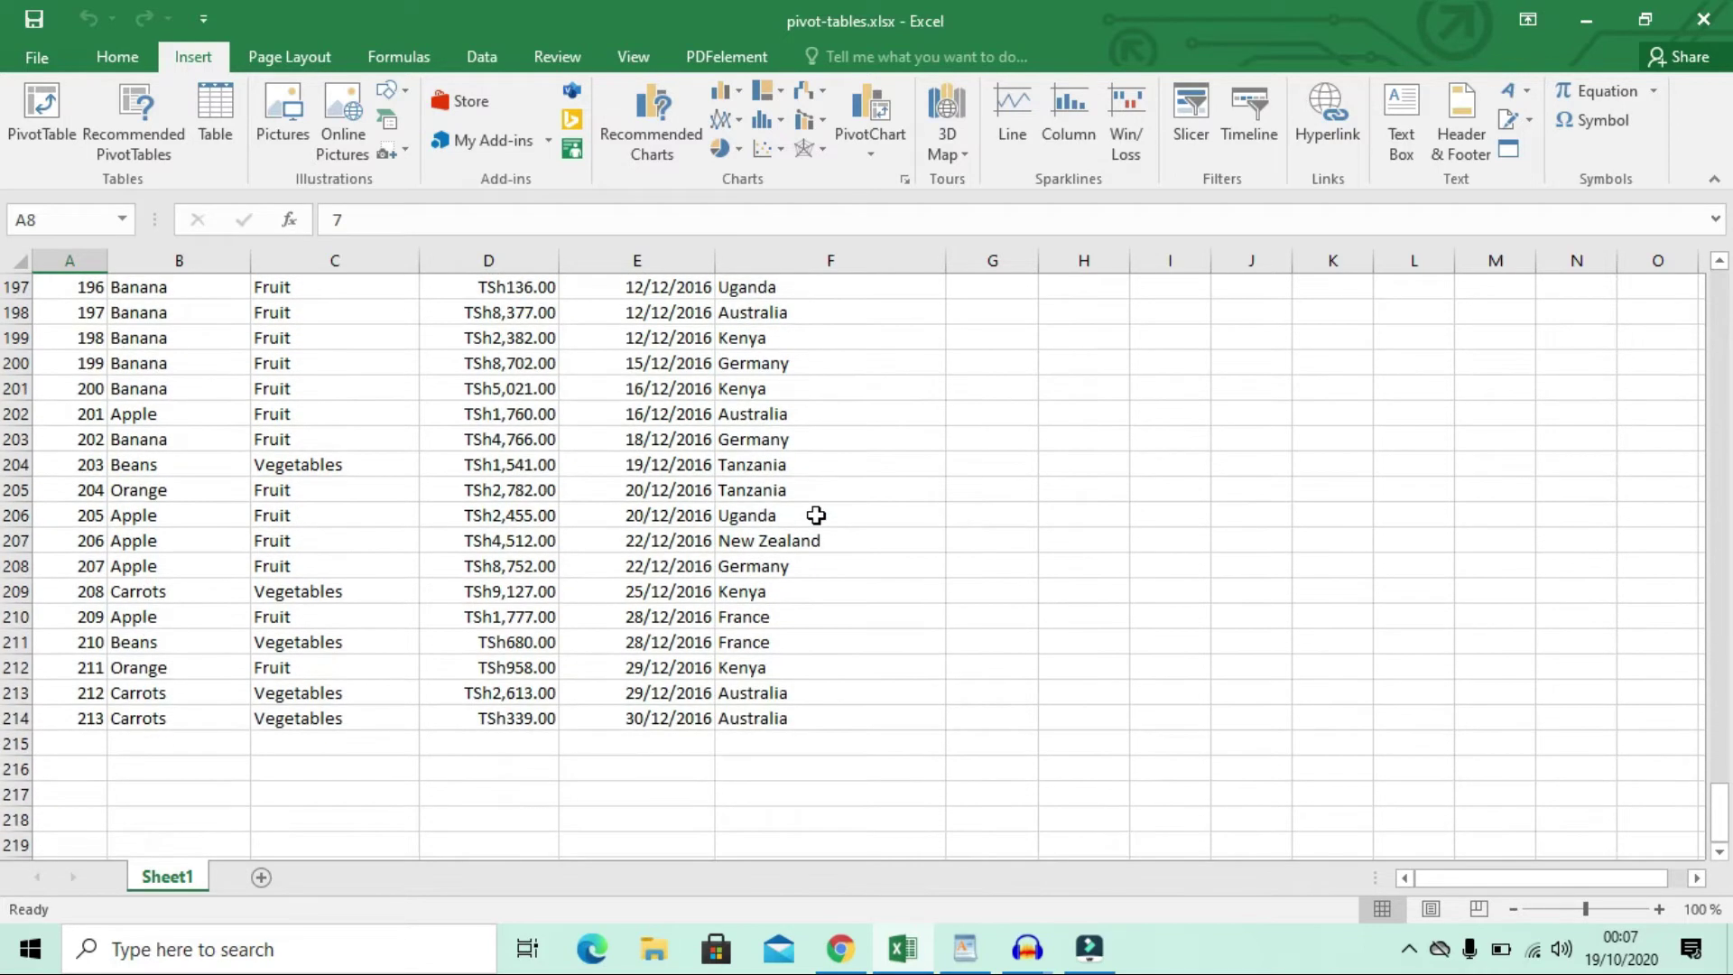
pyautogui.scroll(20, 816, 514)
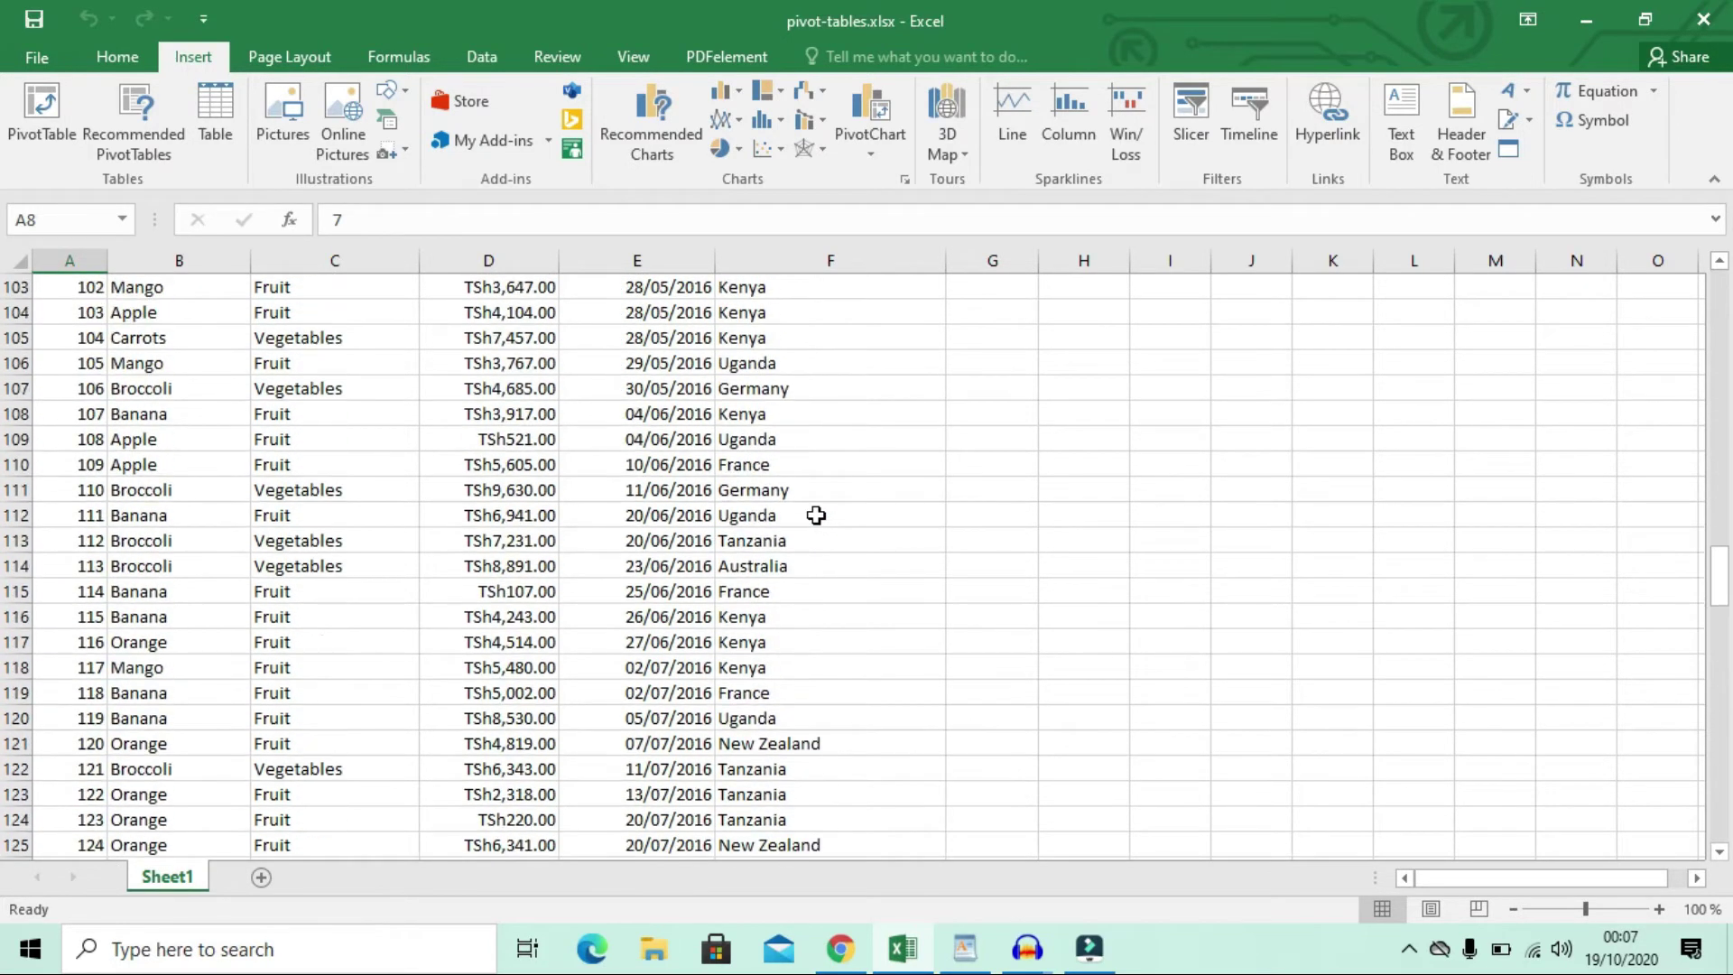
pyautogui.scroll(18, 816, 515)
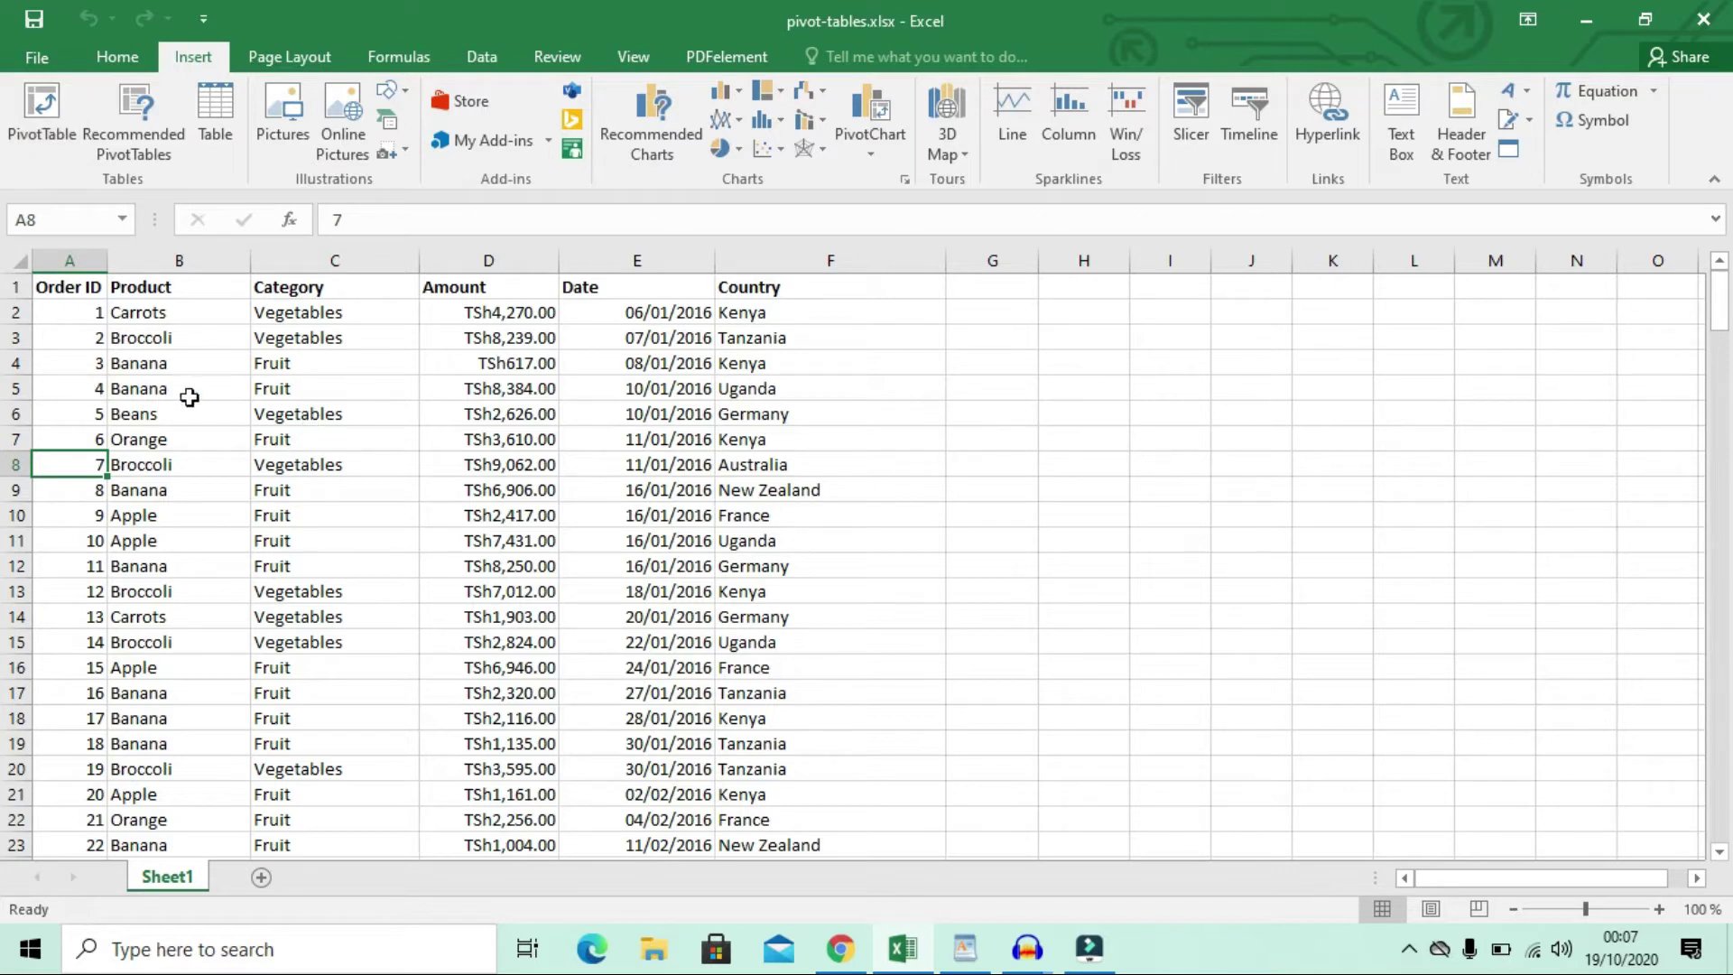
# Switch to WordPad to review the first outline topics, Insert a Pivot Table and Drag fields, and return to Excel
pyautogui.click(964, 958)
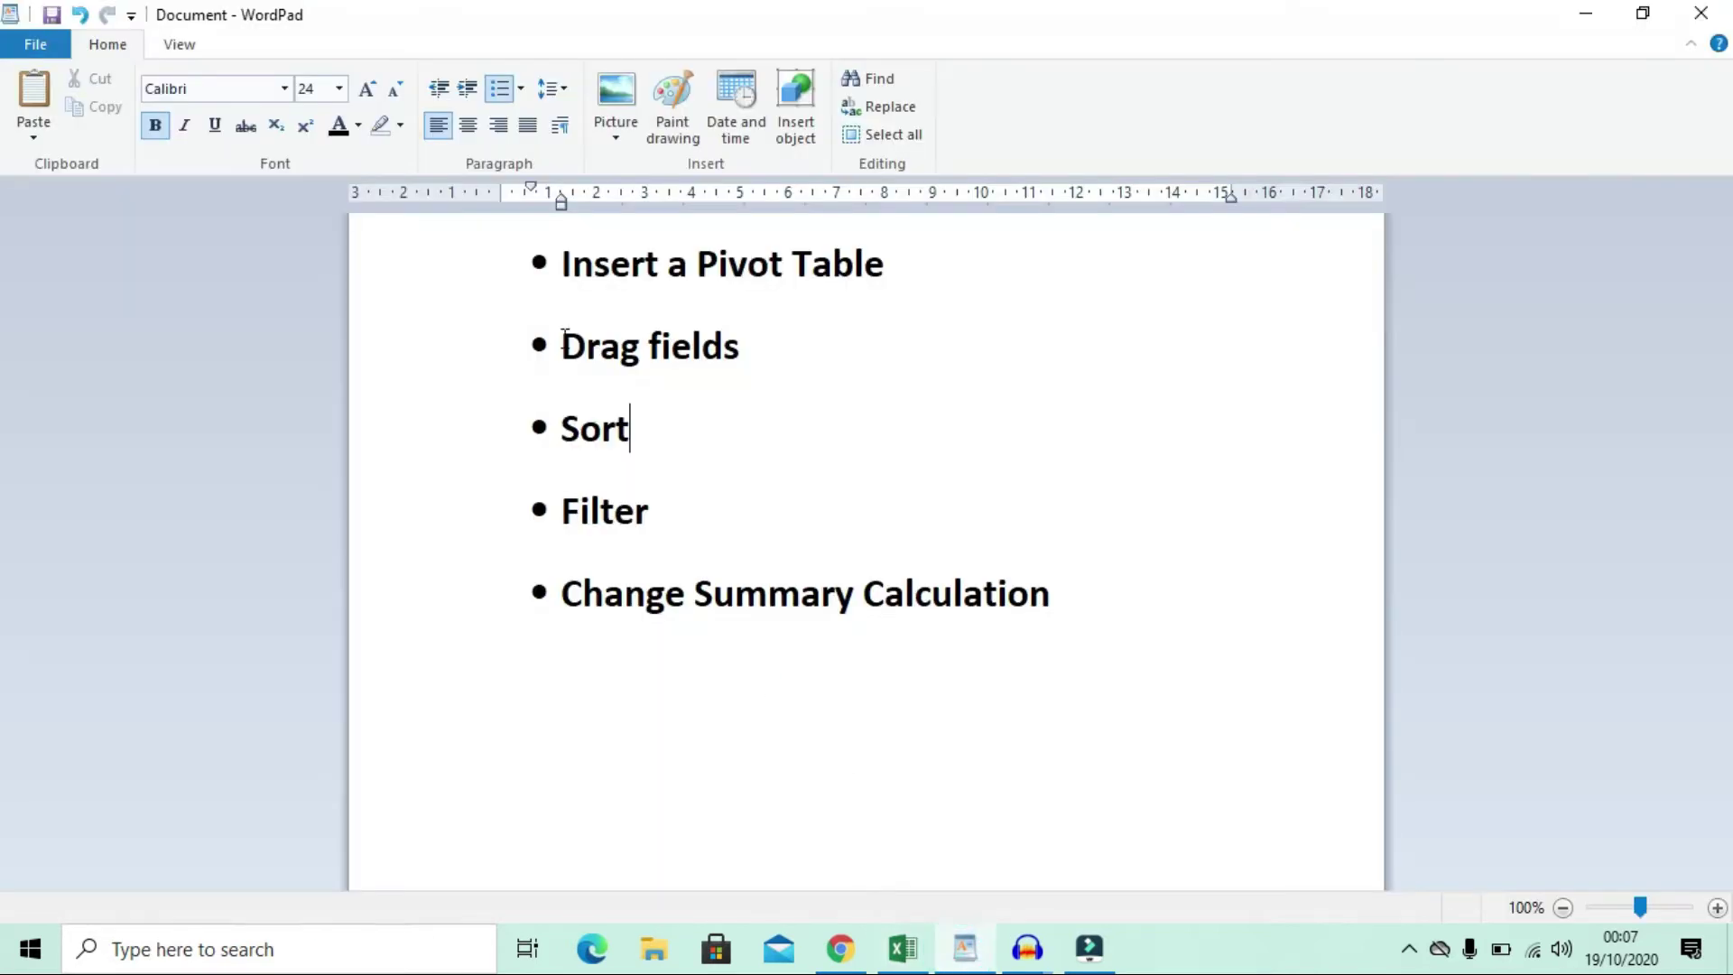
pyautogui.moveTo(906, 964)
pyautogui.click(896, 955)
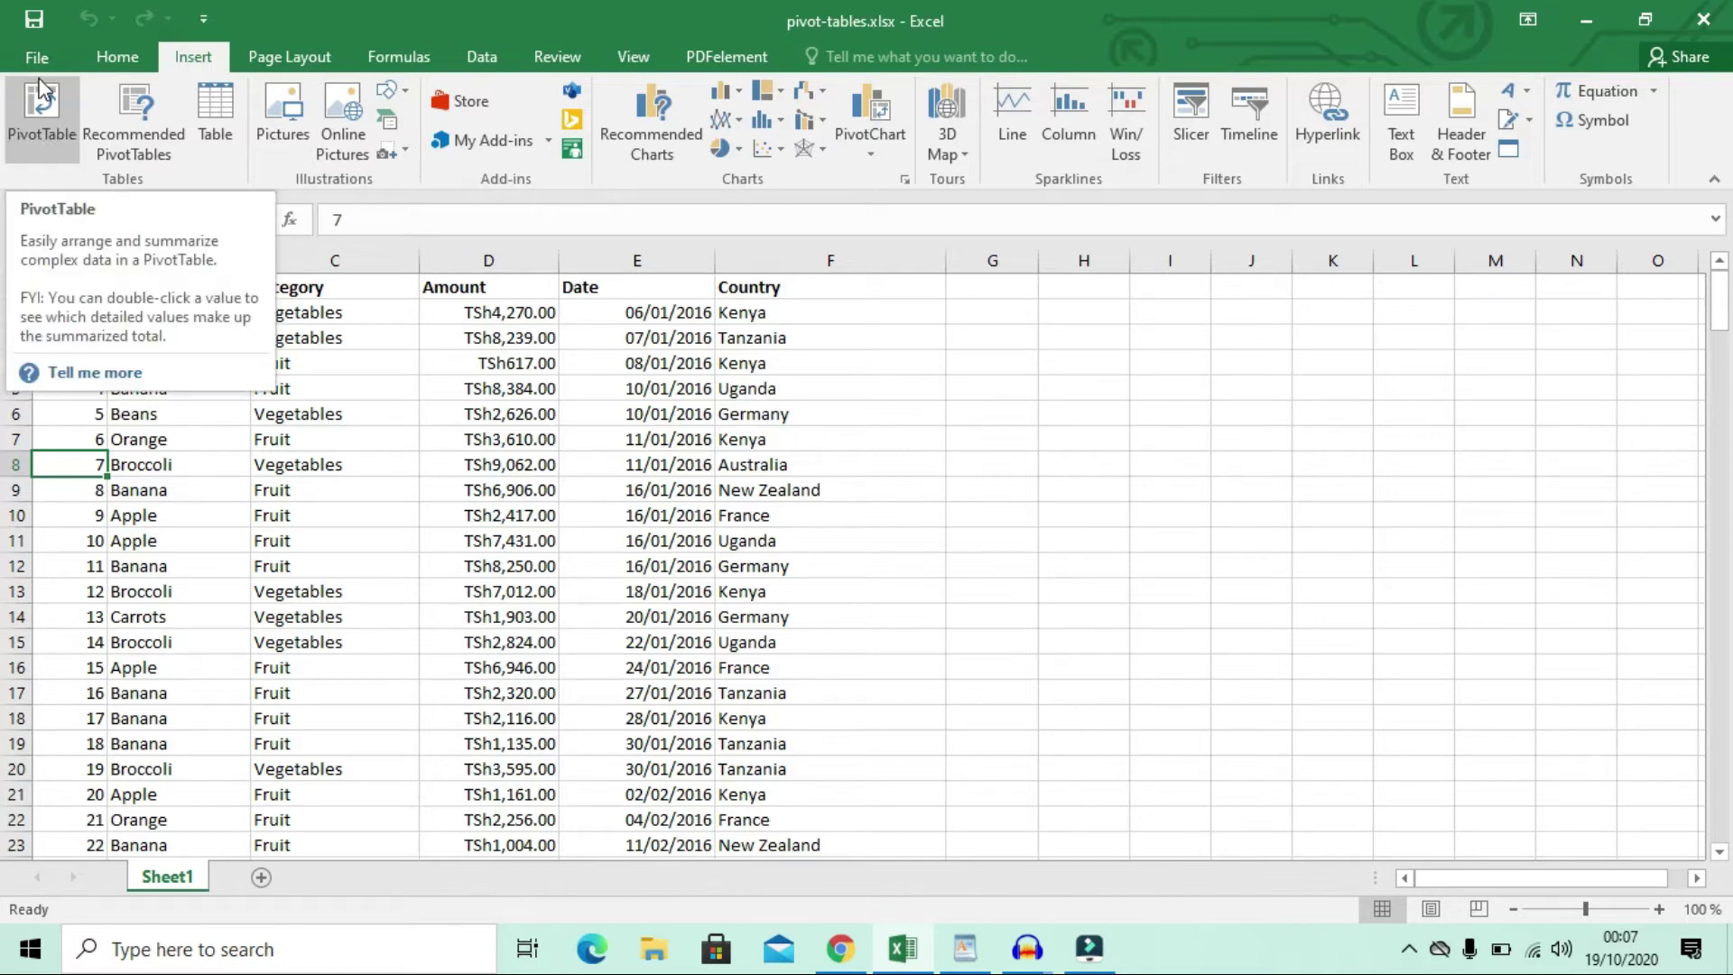
# Insert a PivotTable on a new worksheet from the range Sheet1!$A$1:$F$214
pyautogui.click(34, 134)
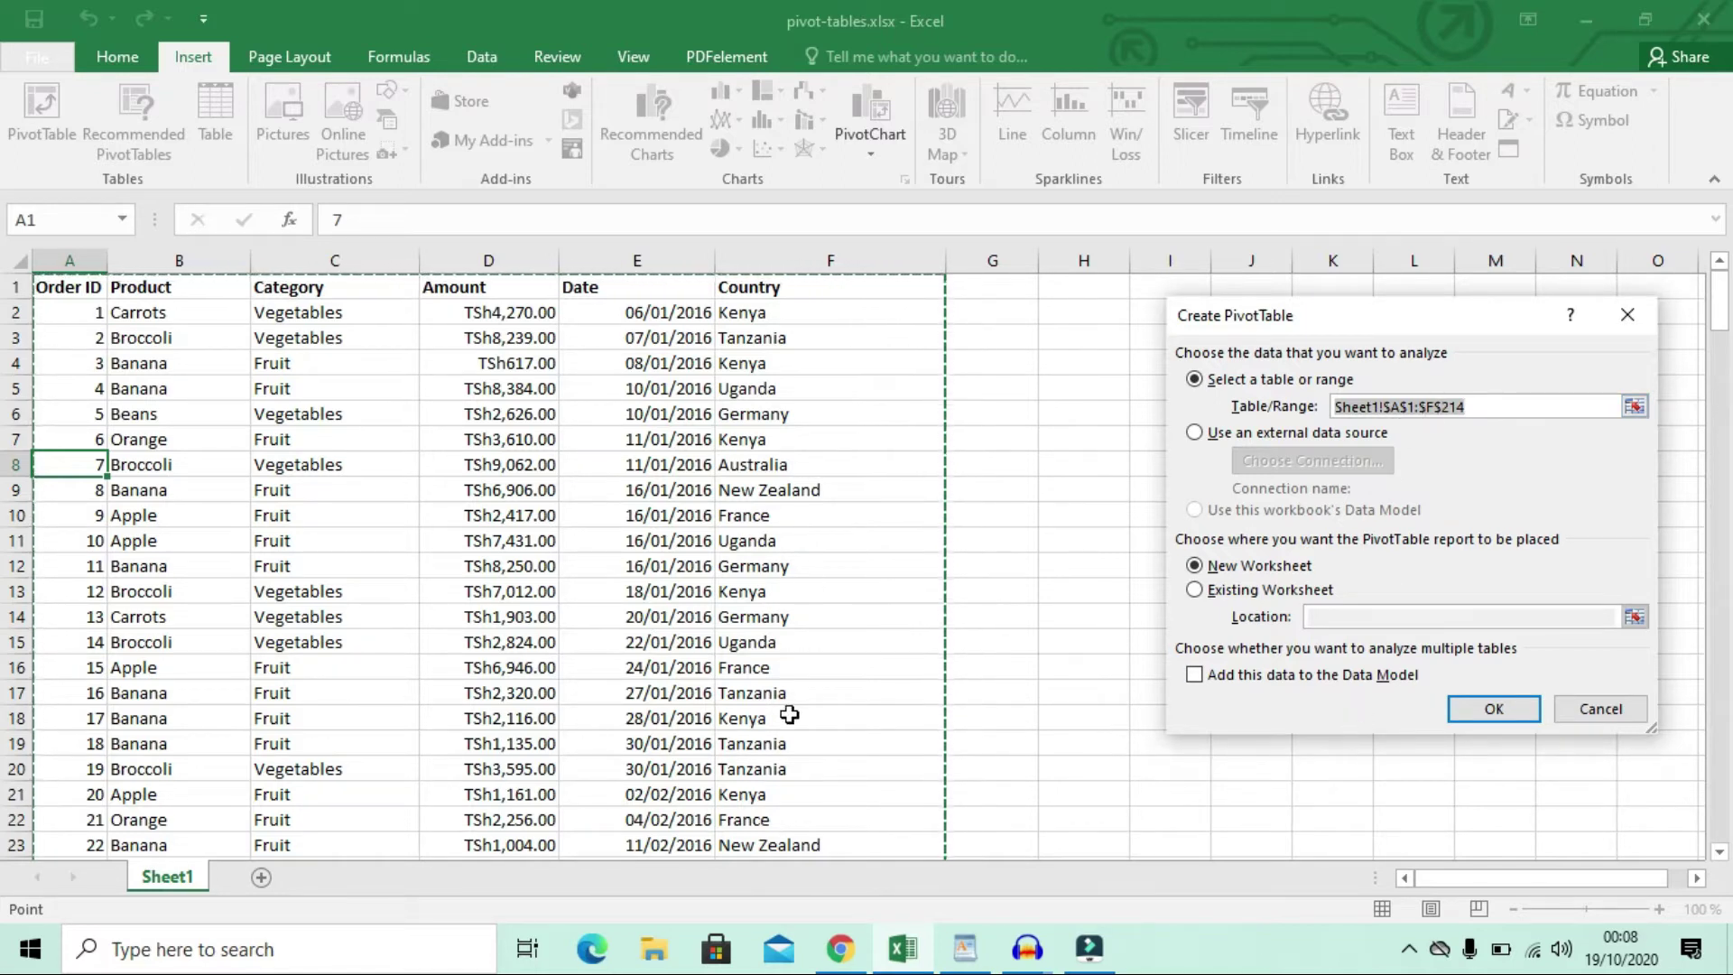
pyautogui.click(1501, 713)
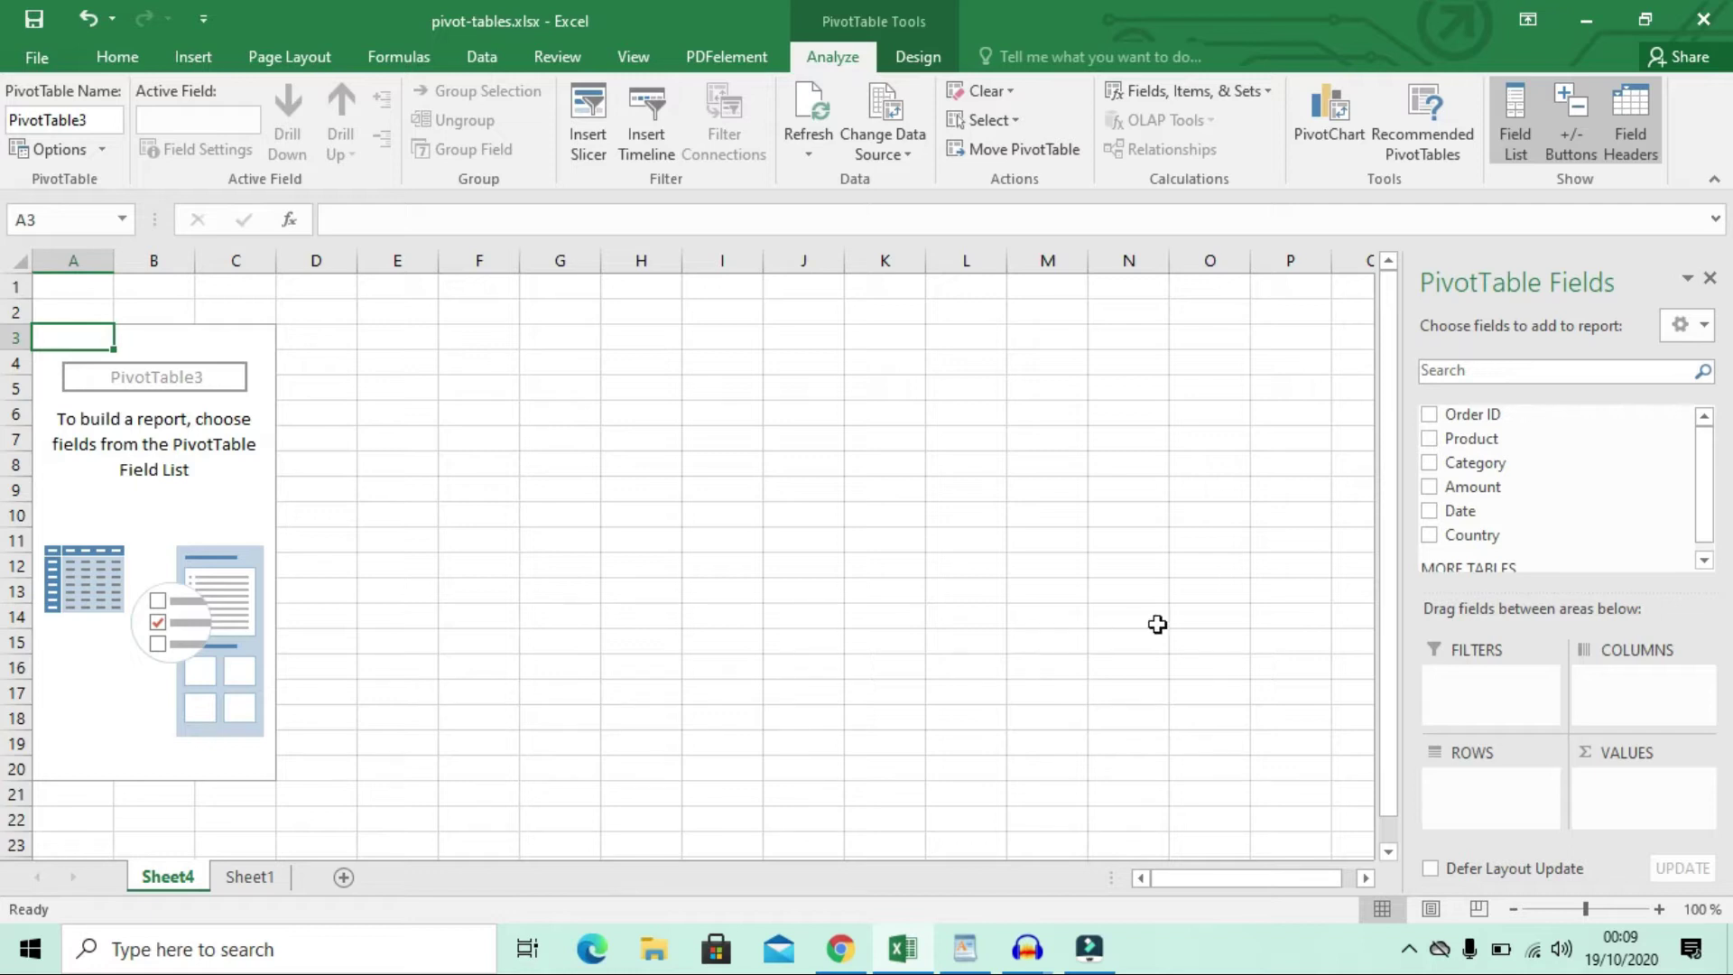
# Compare the source column headings on Sheet1 with the pivot table's field list and add the Product field to Rows
pyautogui.click(252, 876)
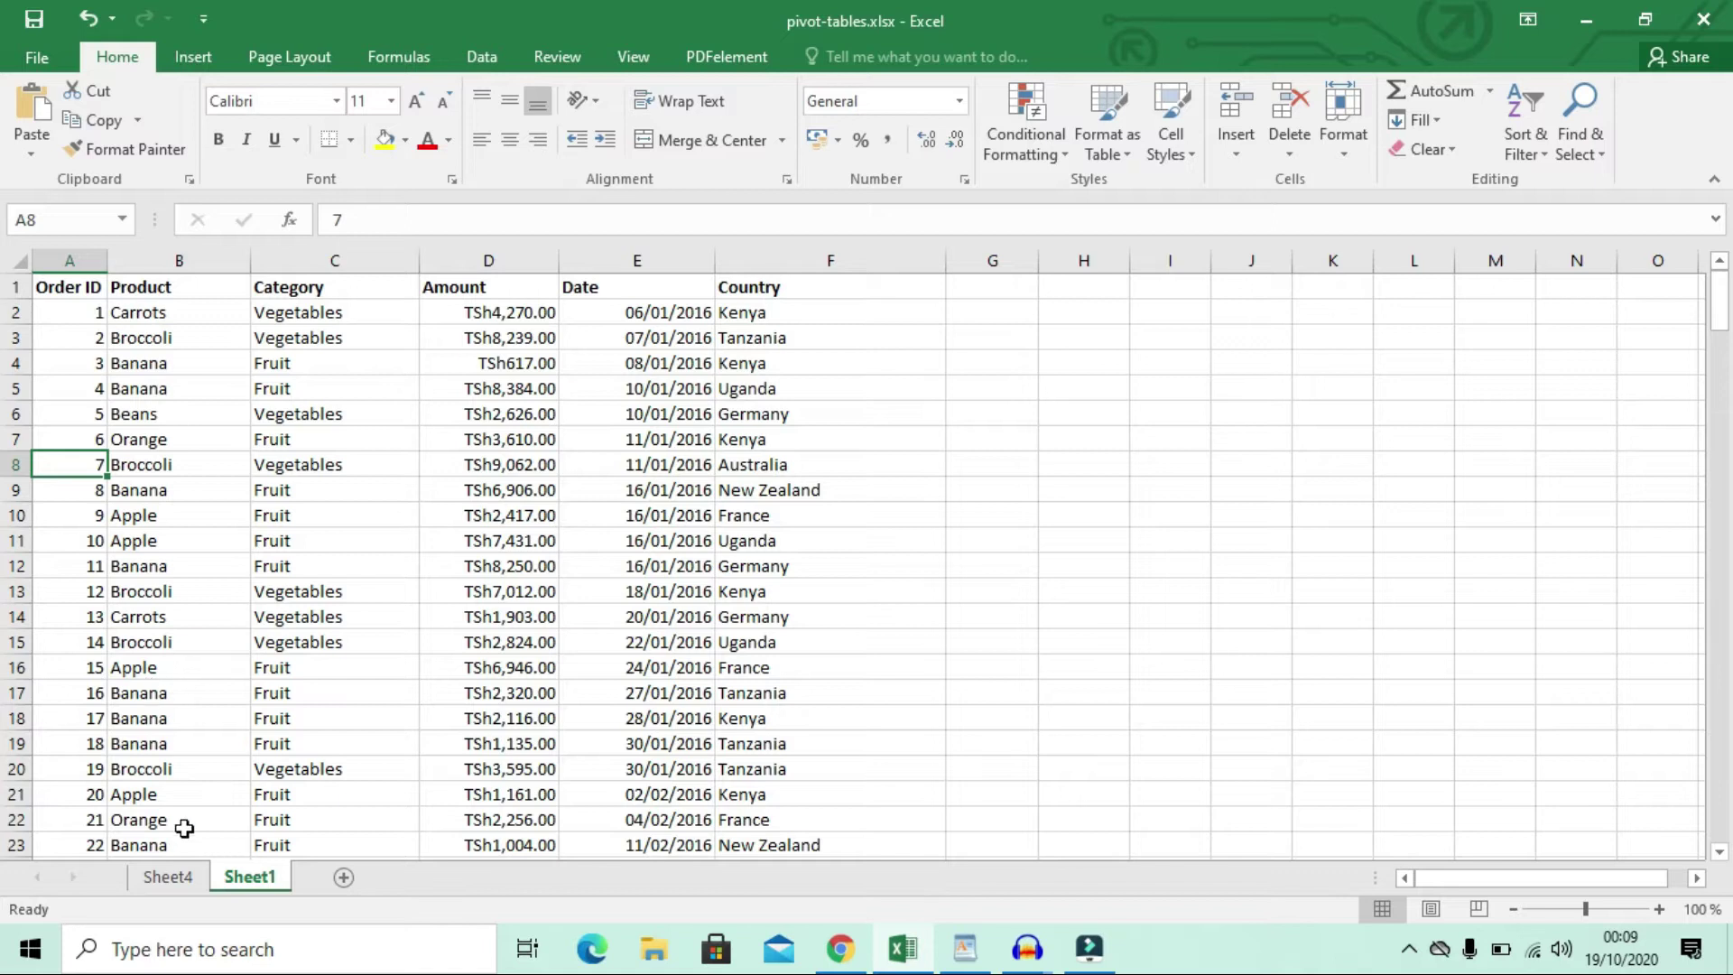
pyautogui.click(177, 877)
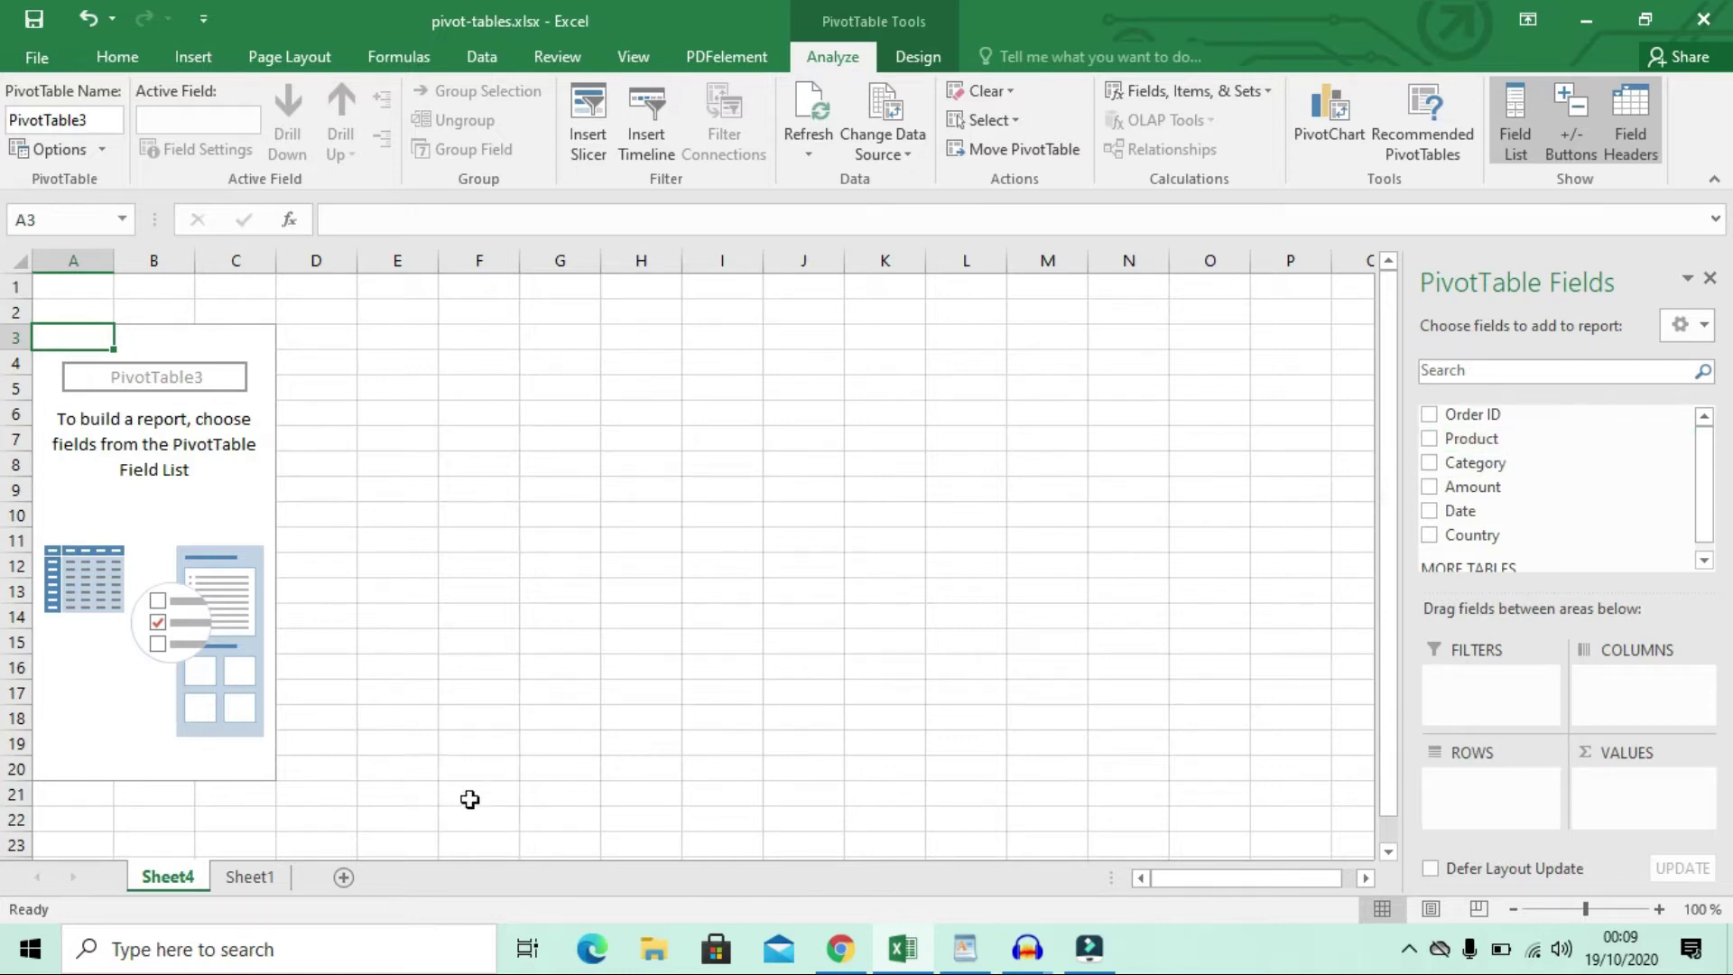
pyautogui.click(248, 877)
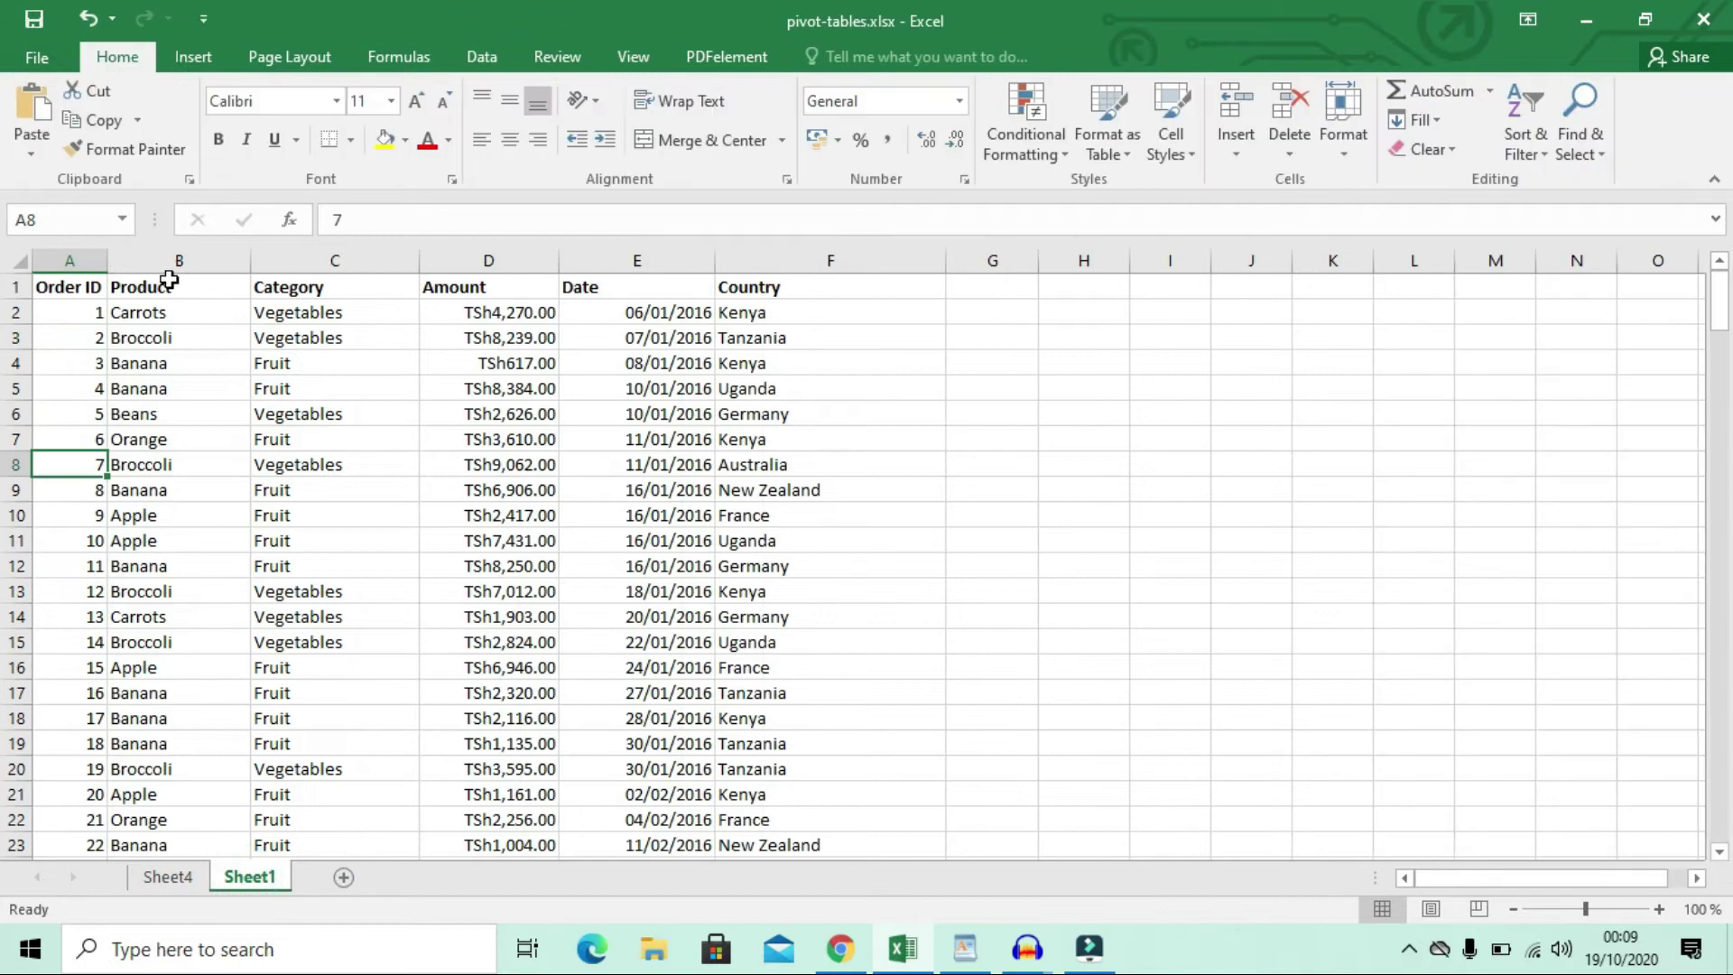
pyautogui.click(185, 878)
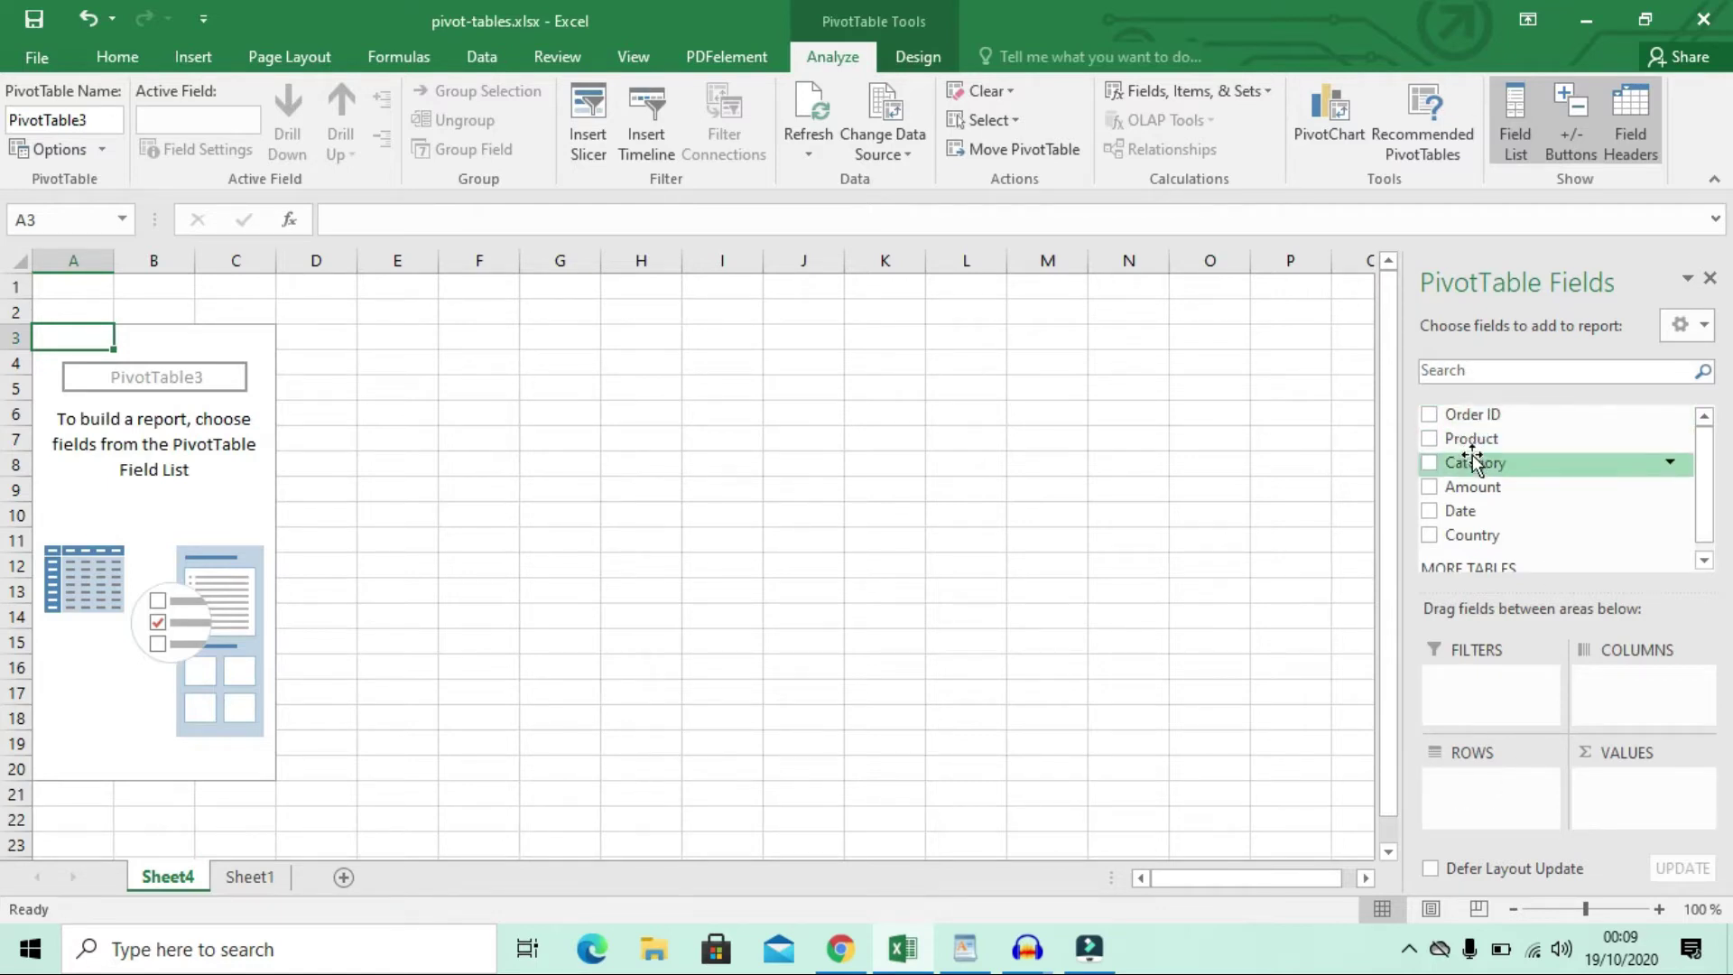
pyautogui.moveTo(1478, 447); pyautogui.dragTo(1454, 778)
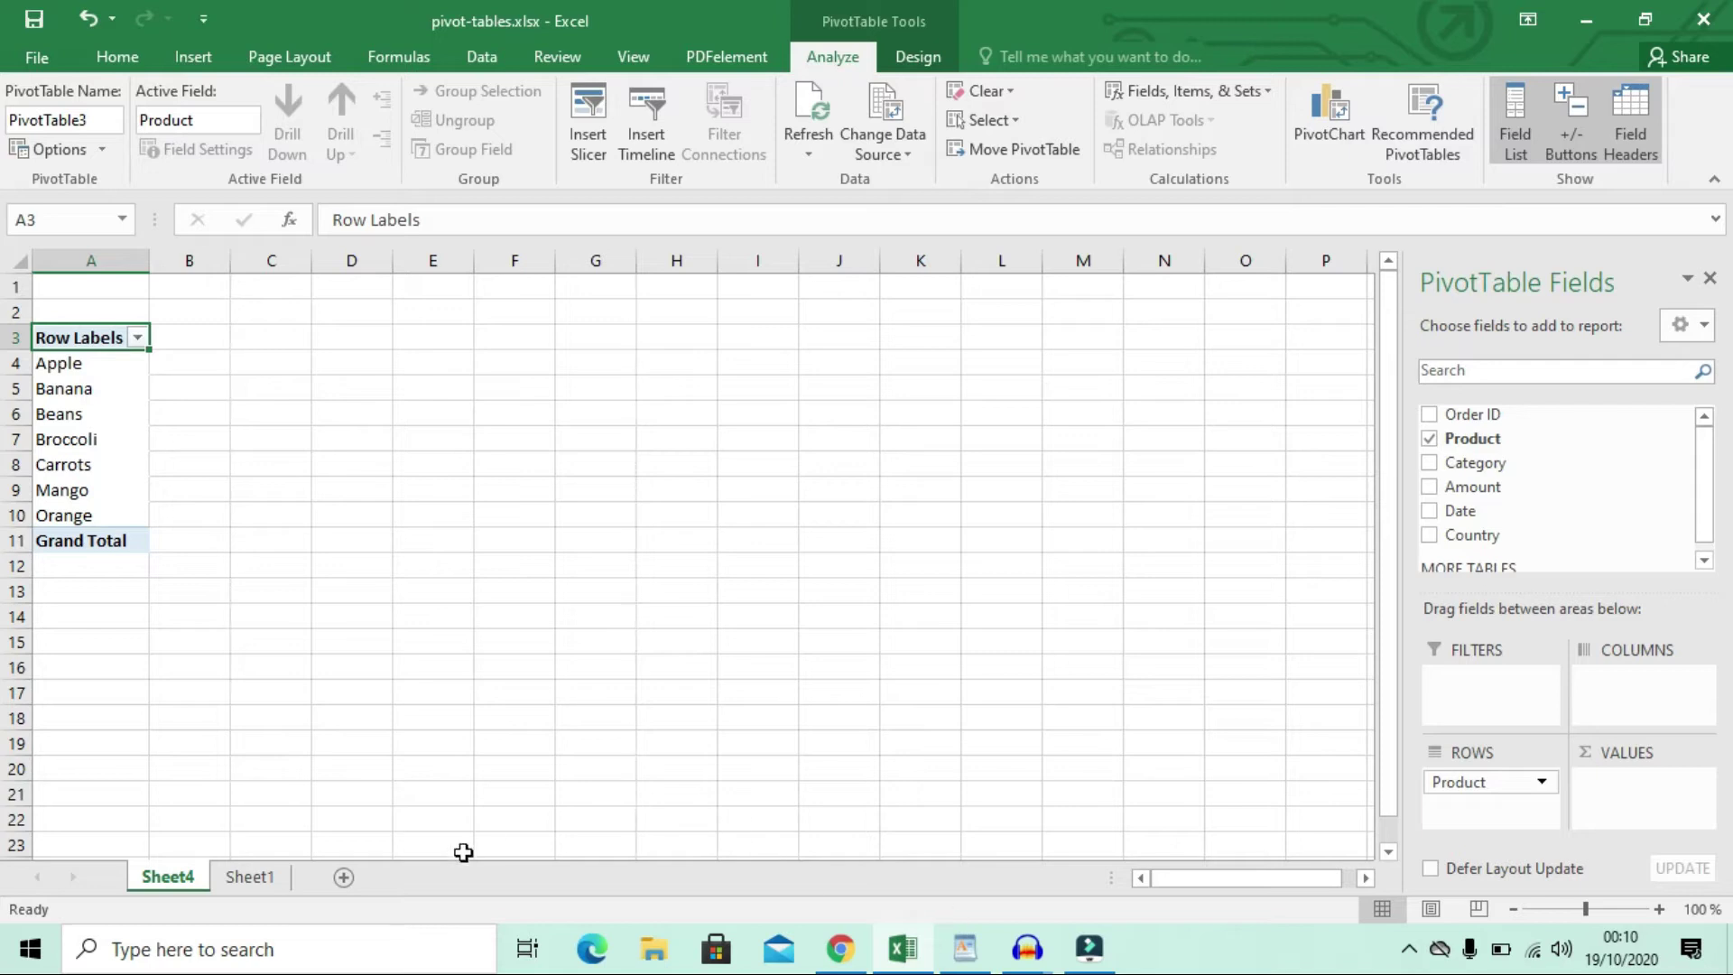
# Check the pivot table's product rows against Sheet1 and add the Amount field to Values
pyautogui.click(237, 881)
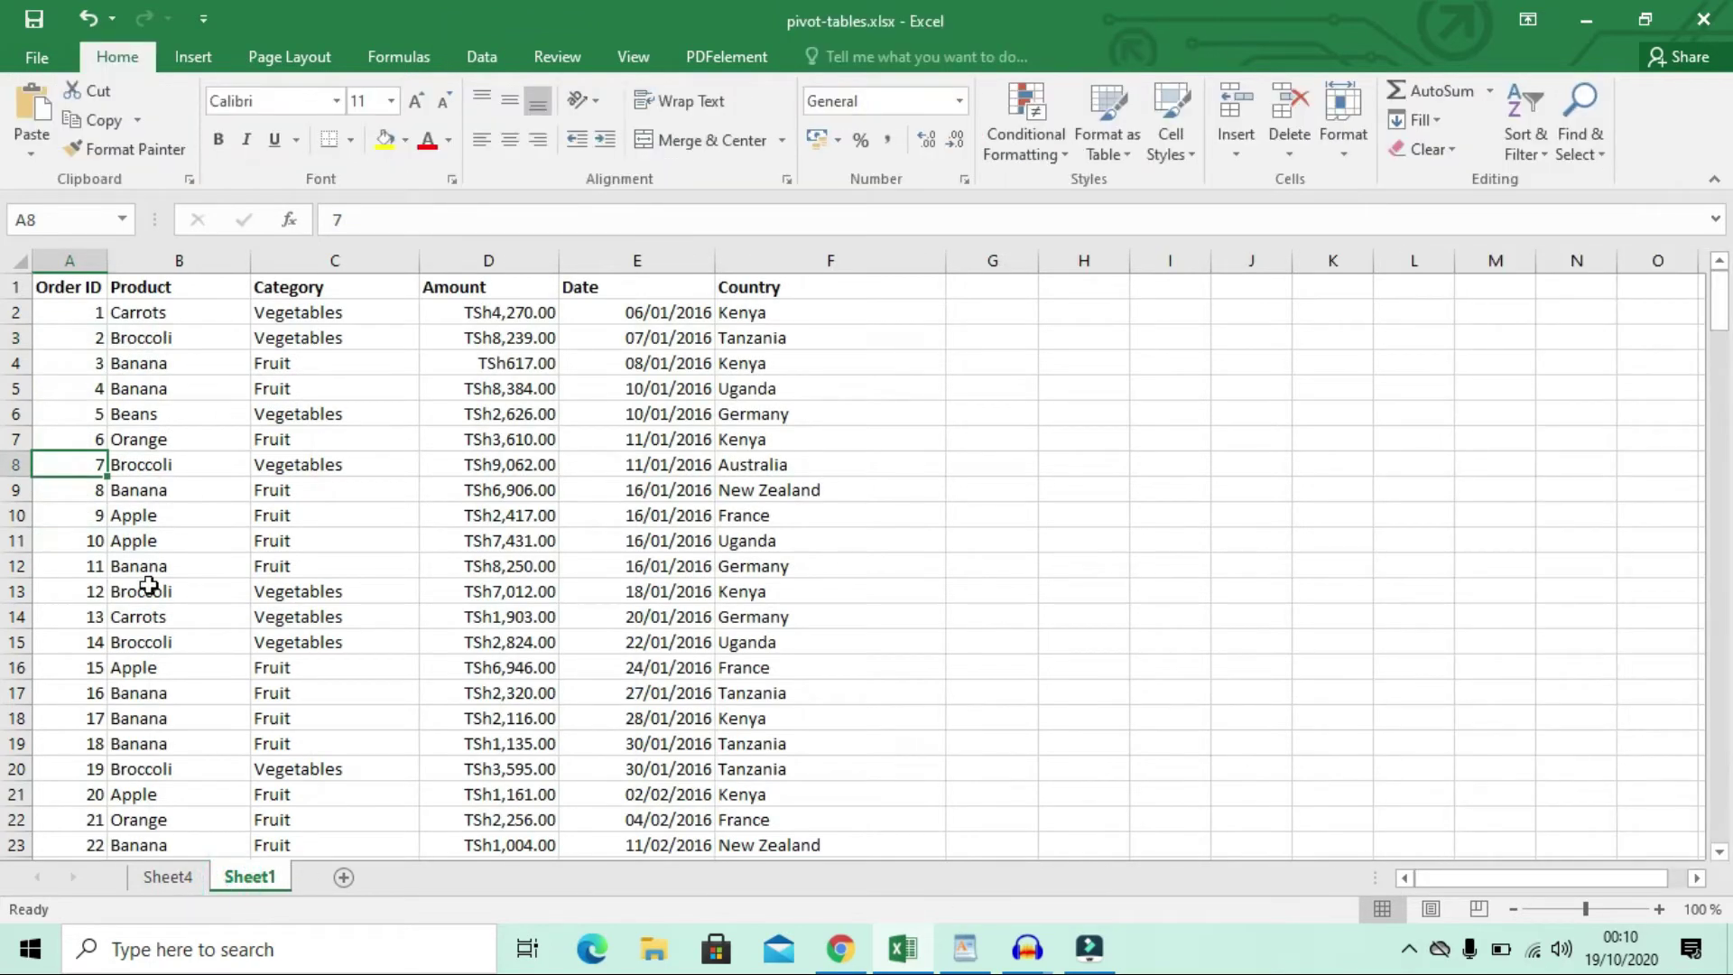
pyautogui.click(167, 880)
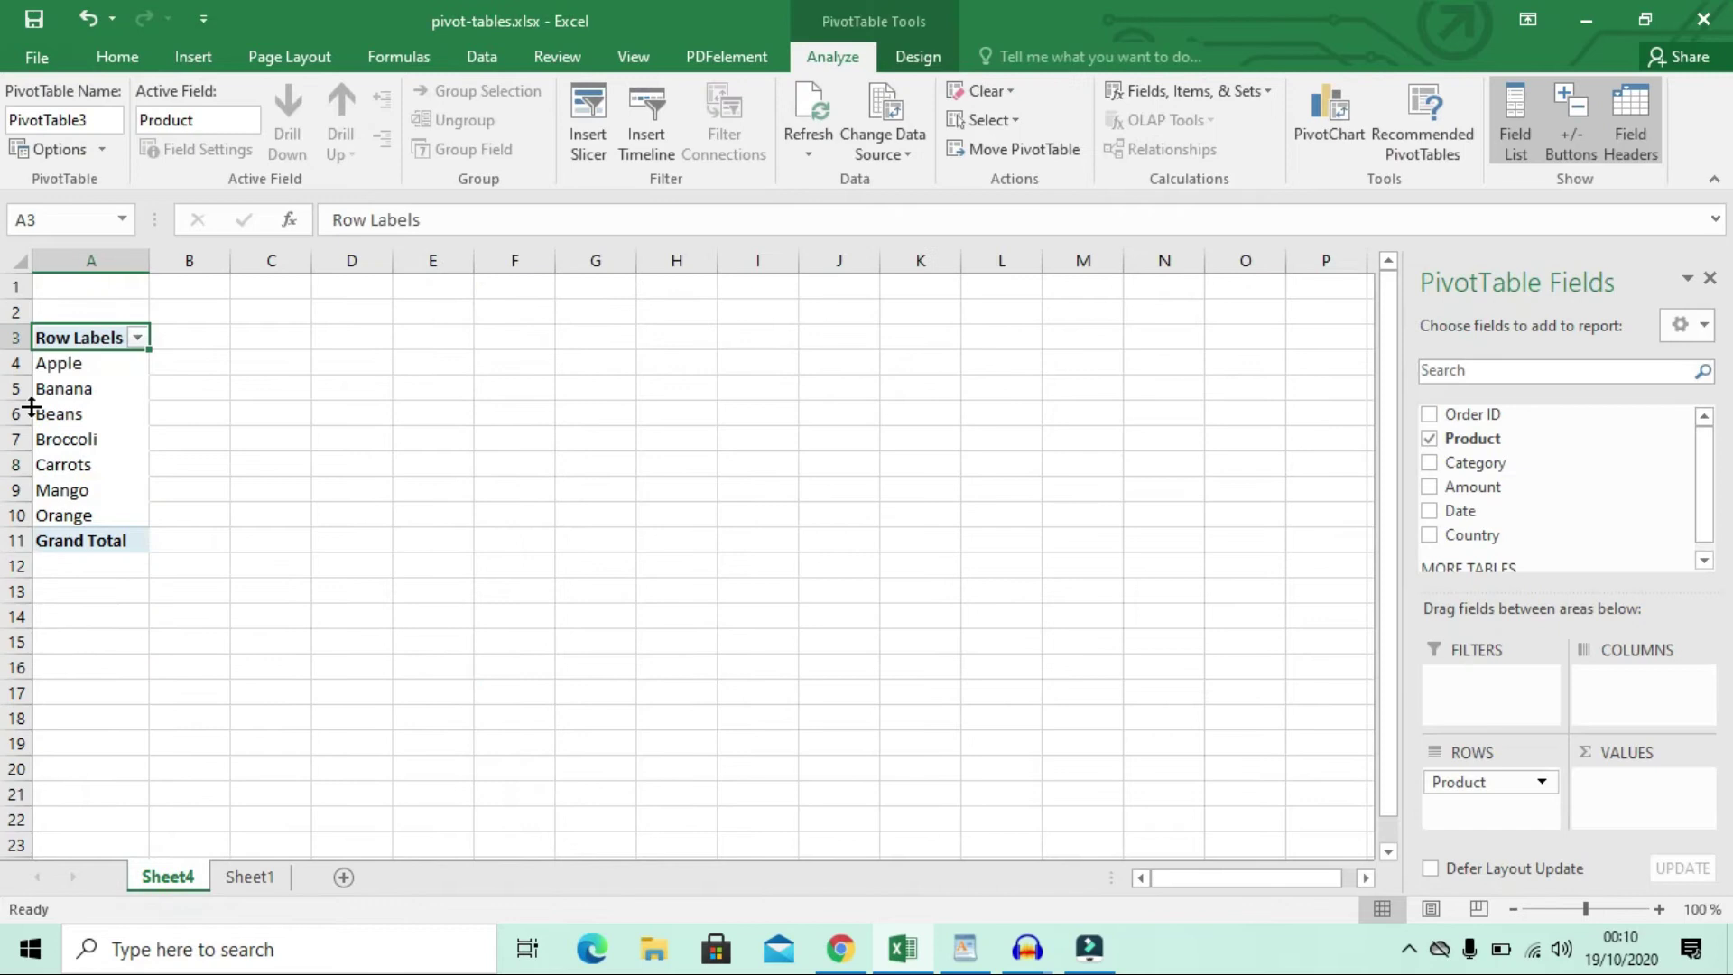
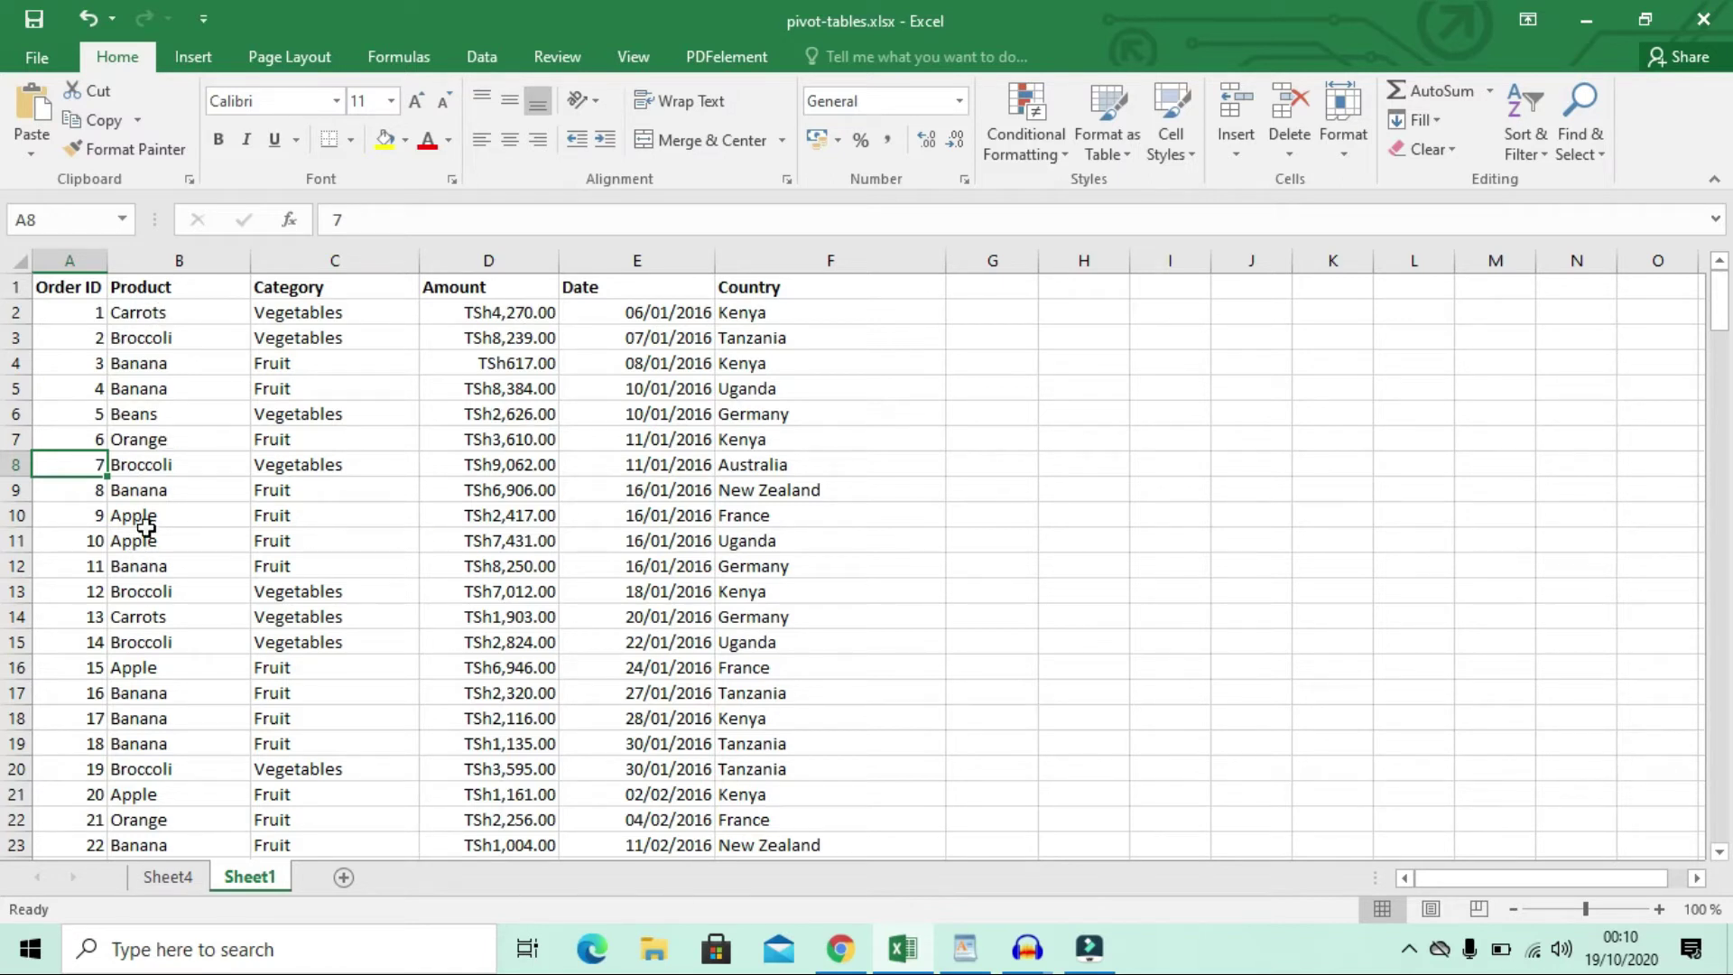
pyautogui.click(167, 877)
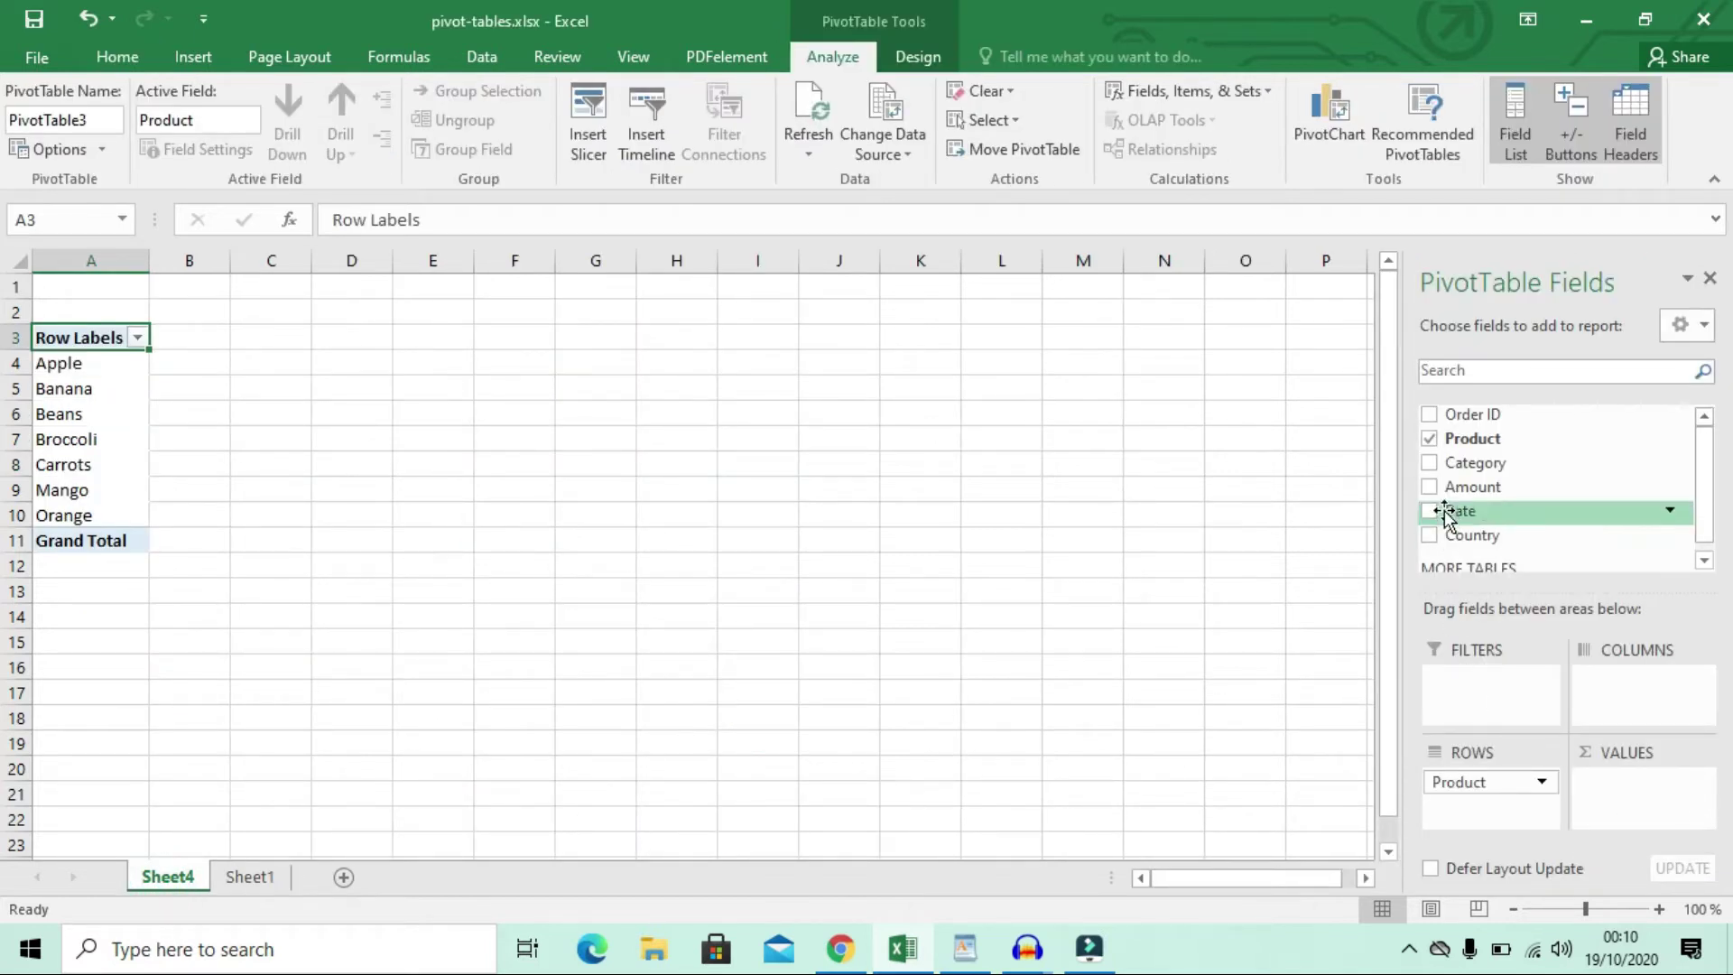
pyautogui.moveTo(1471, 488); pyautogui.dragTo(1628, 778)
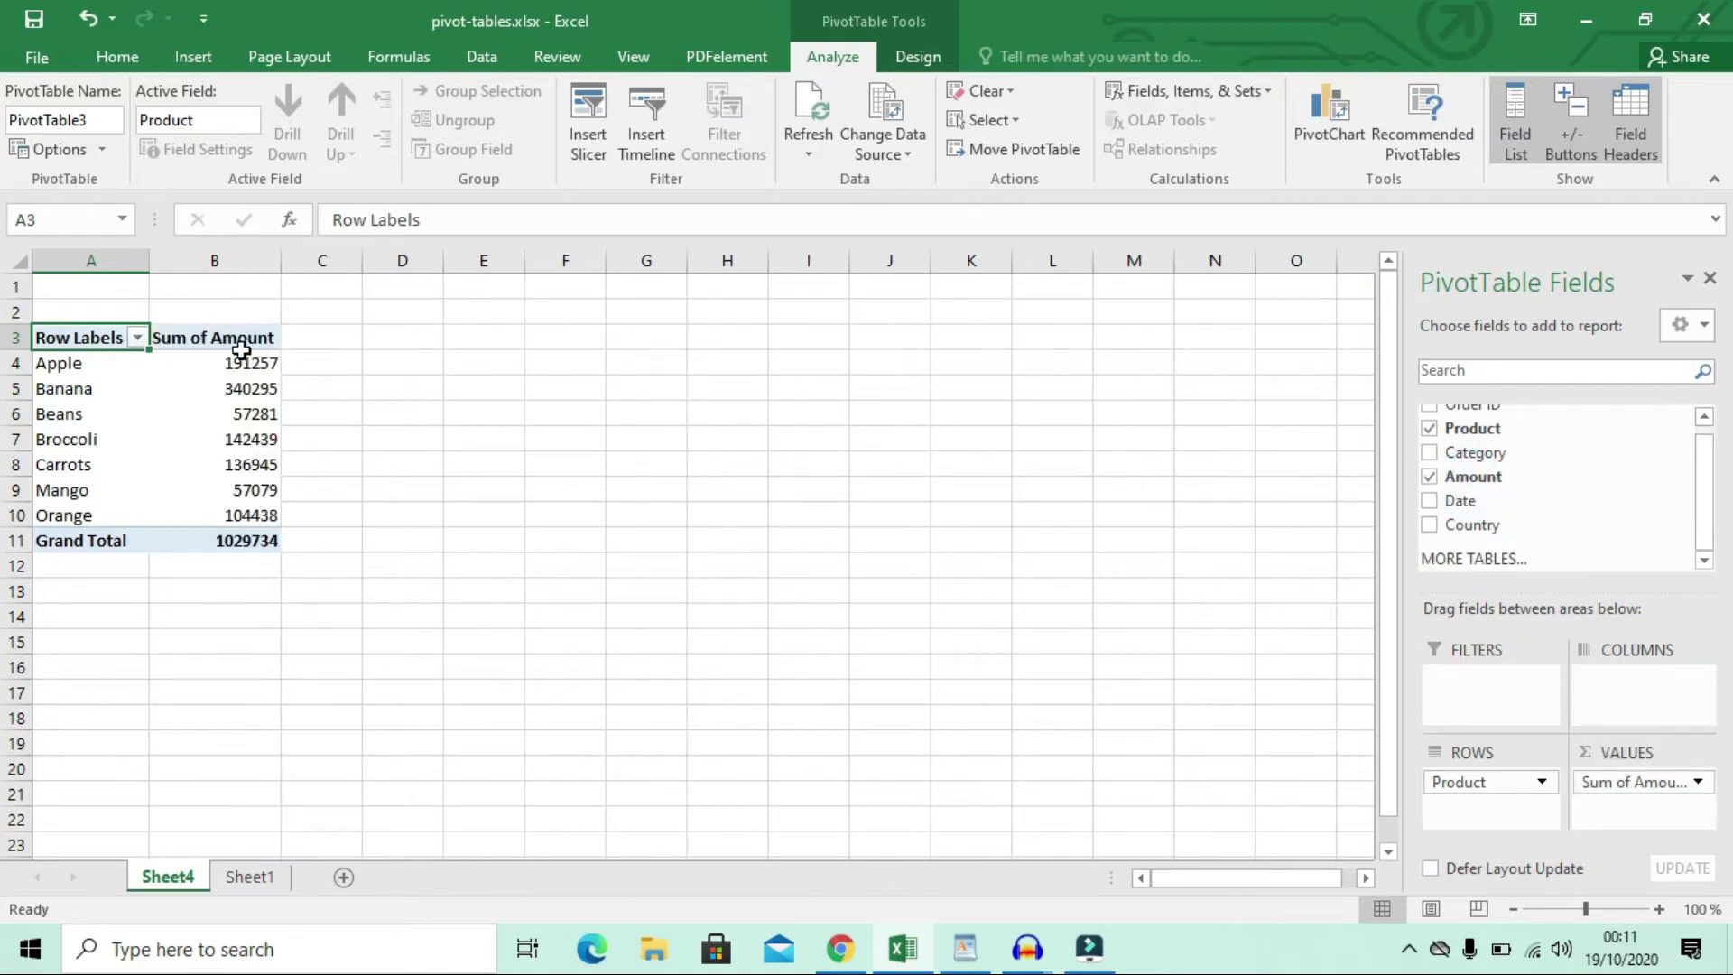
# Compare the pivot table's summed amounts per product with the source data on Sheet1
pyautogui.click(247, 880)
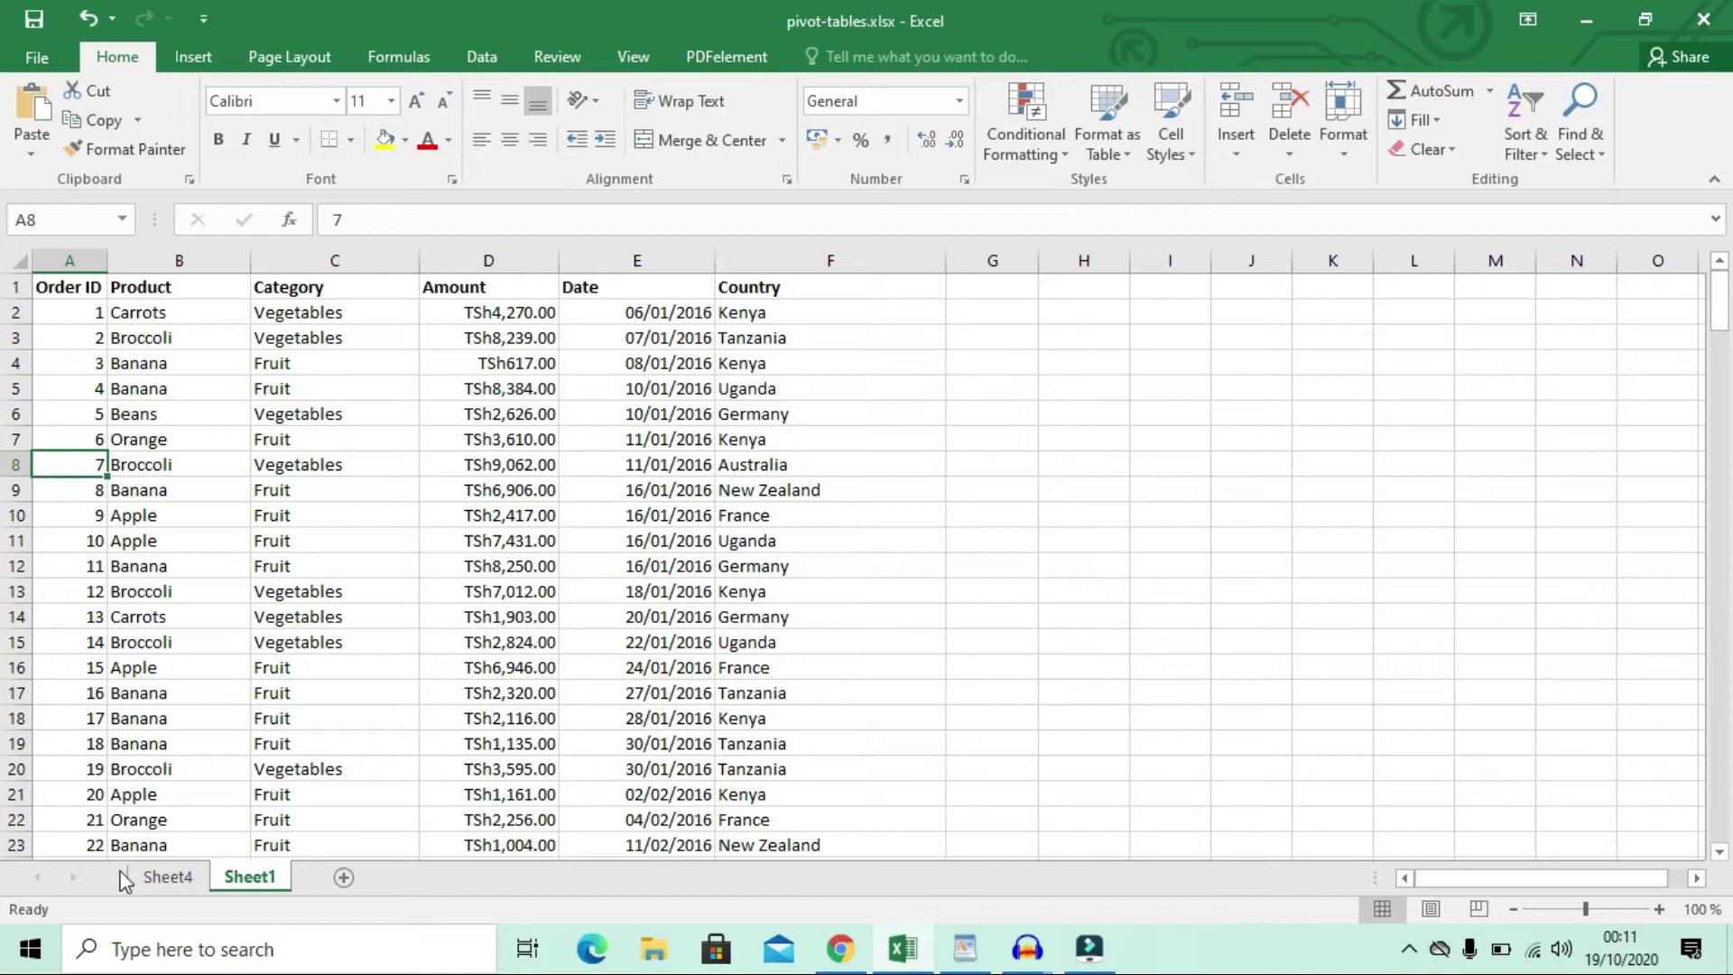
pyautogui.click(185, 885)
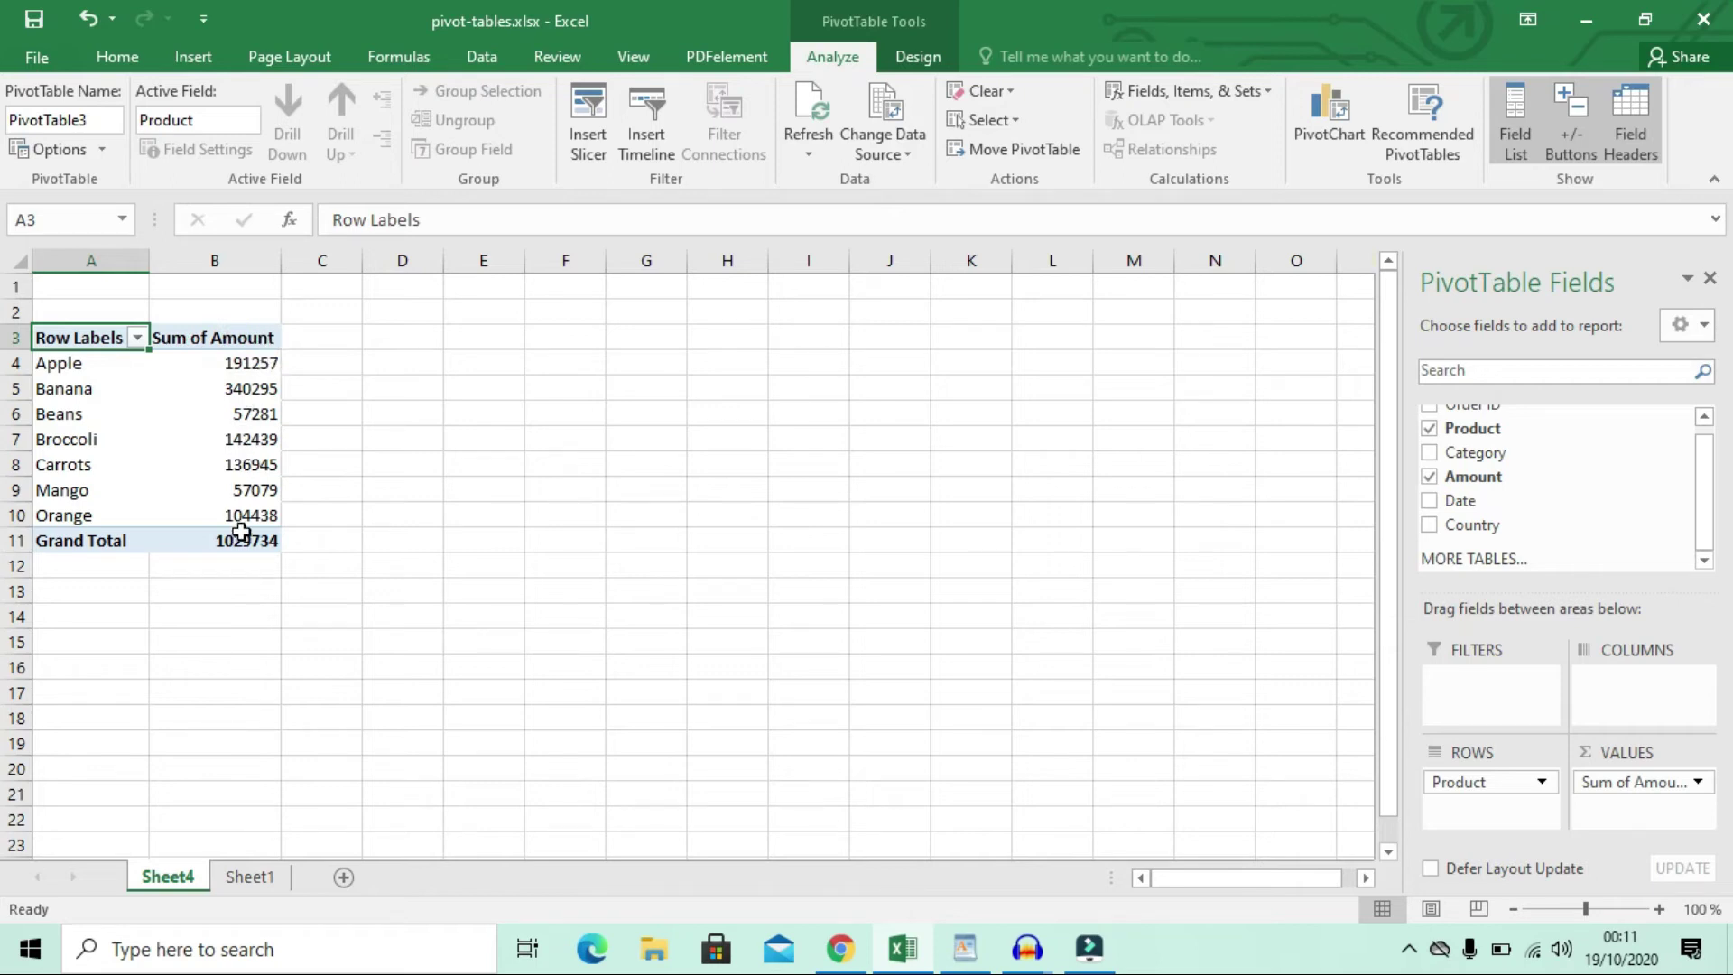
# Review the Country column of the source data on Sheet1 and add the Country field to the pivot table's Filters area
pyautogui.moveTo(237, 510)
pyautogui.click(236, 879)
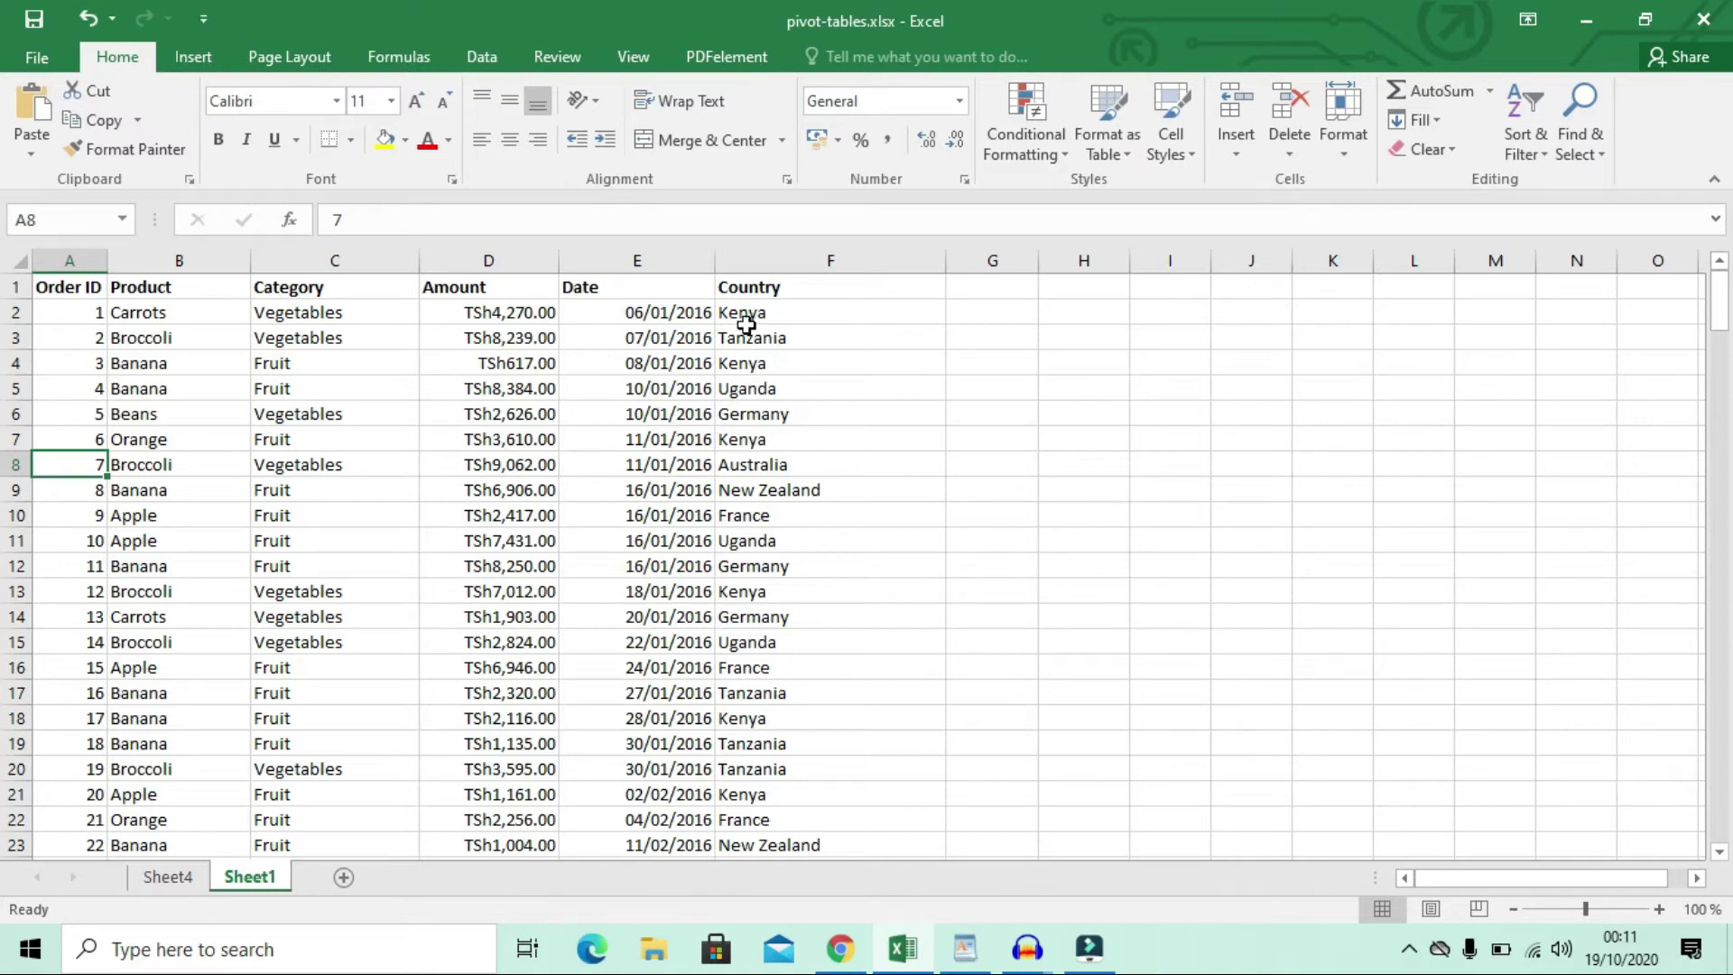
pyautogui.scroll(-1, 801, 538)
pyautogui.scroll(1, 801, 538)
pyautogui.scroll(-3, 801, 612)
pyautogui.scroll(-7, 803, 613)
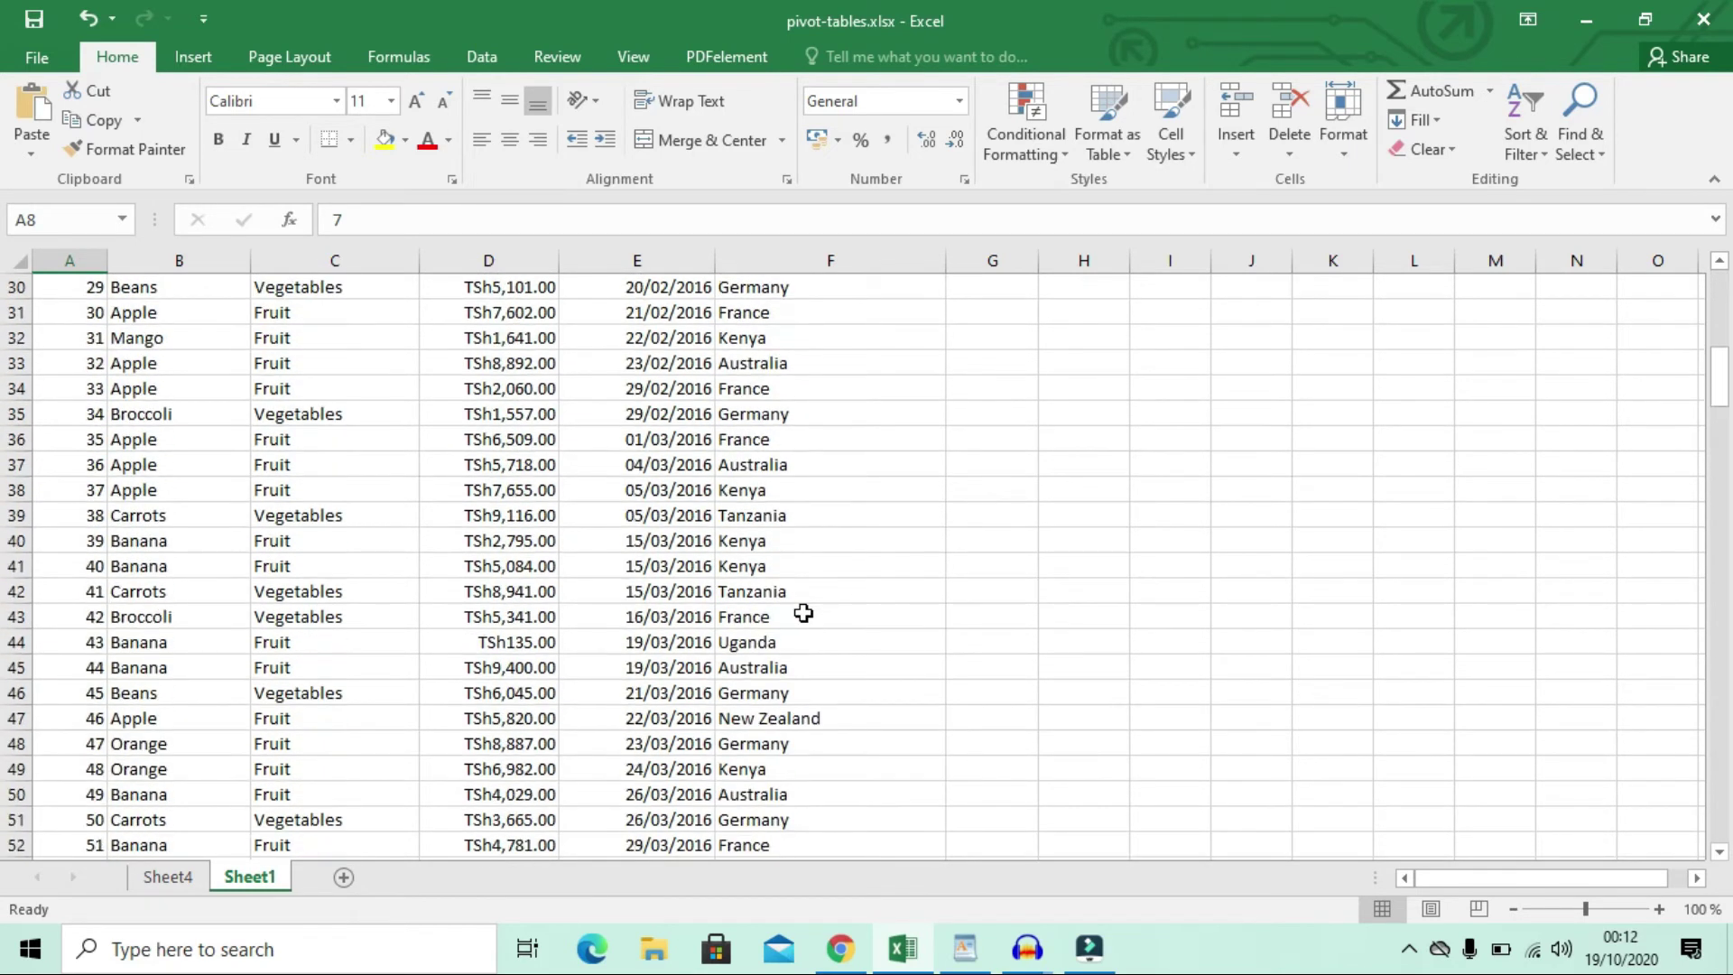
pyautogui.scroll(4, 804, 613)
pyautogui.scroll(6, 803, 613)
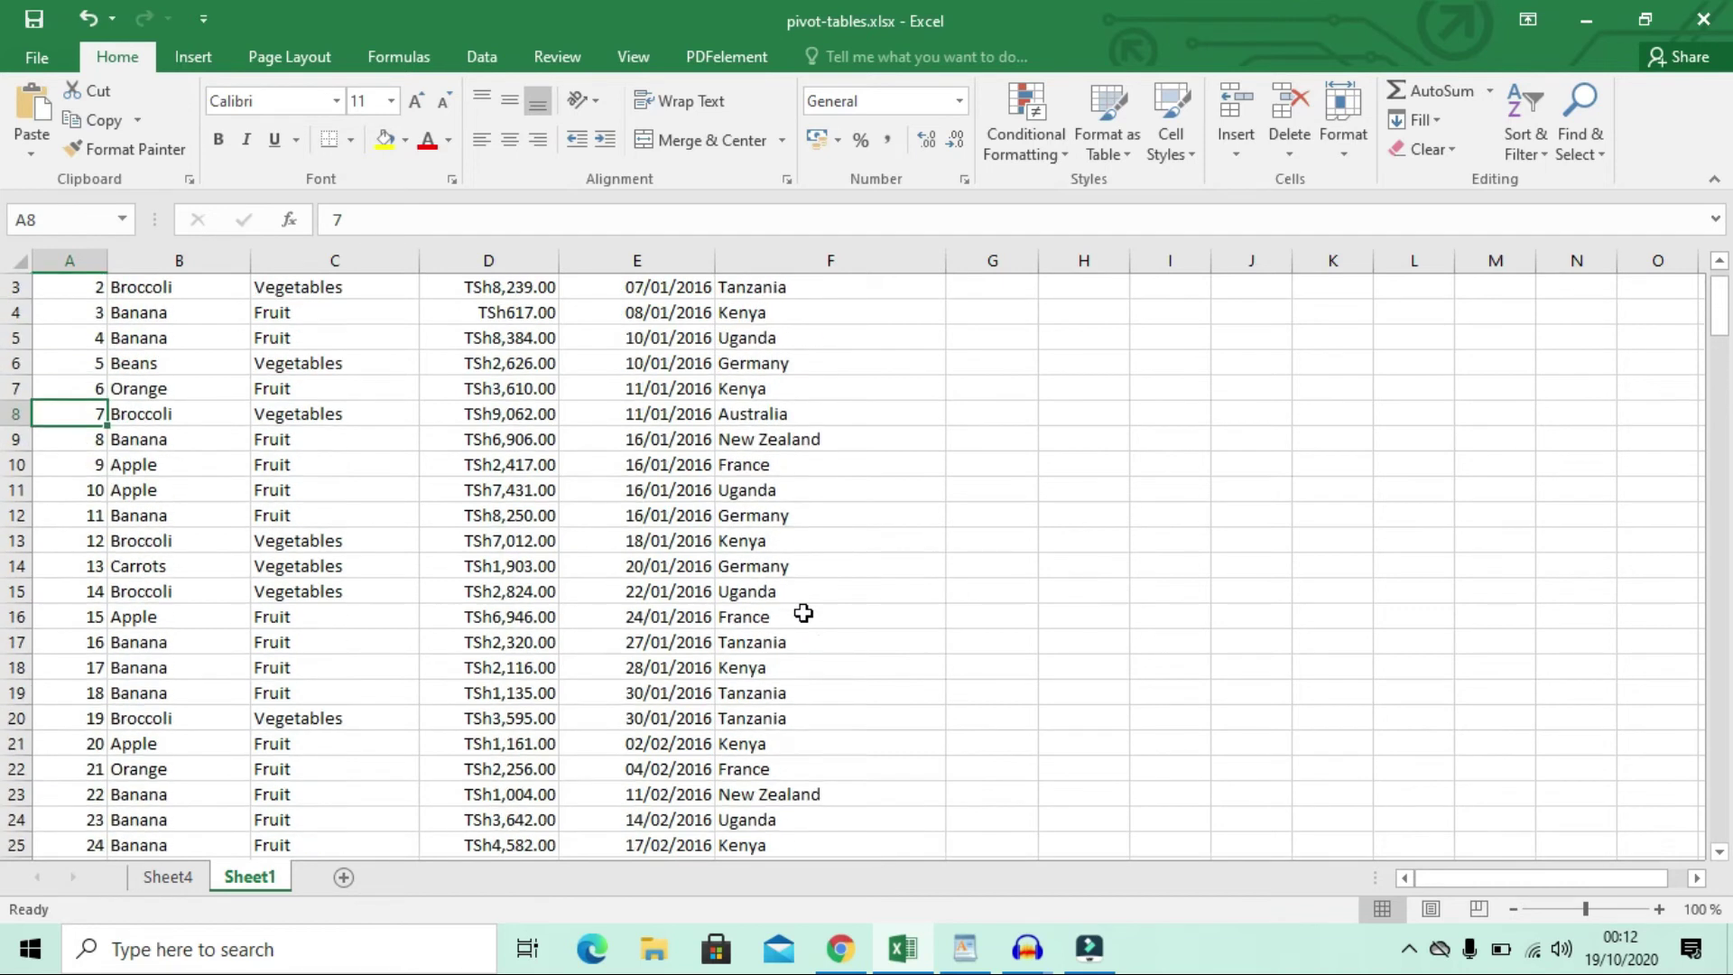
pyautogui.click(167, 880)
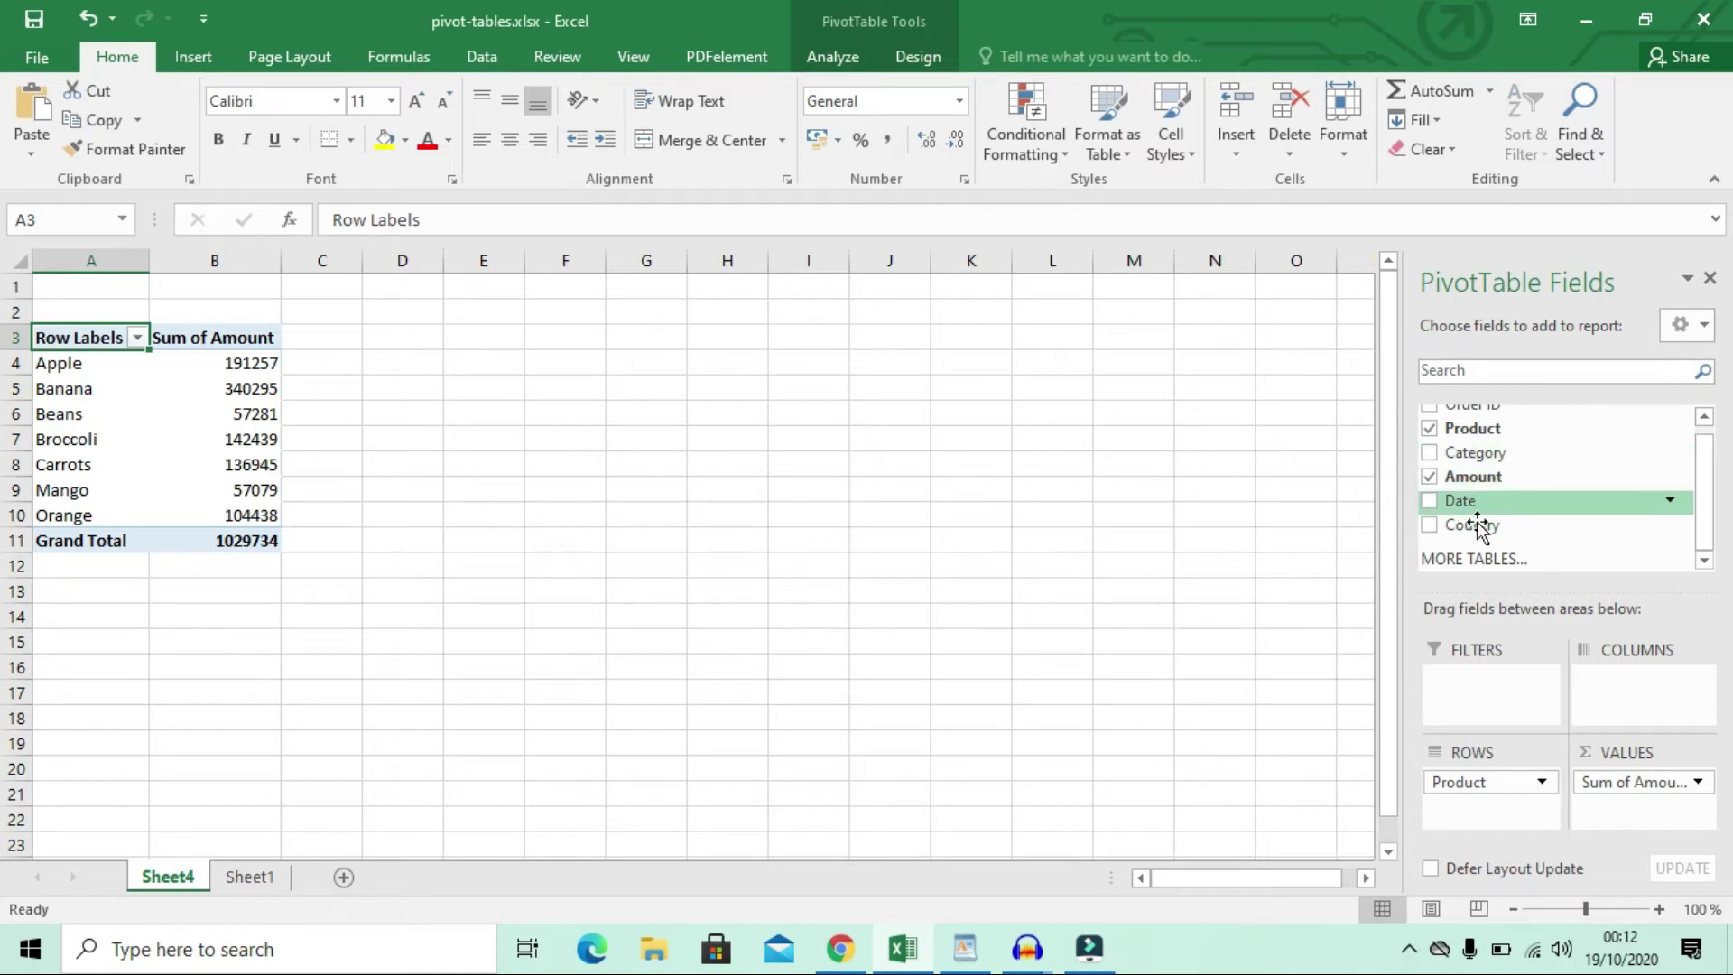
pyautogui.moveTo(1477, 525); pyautogui.dragTo(1470, 704)
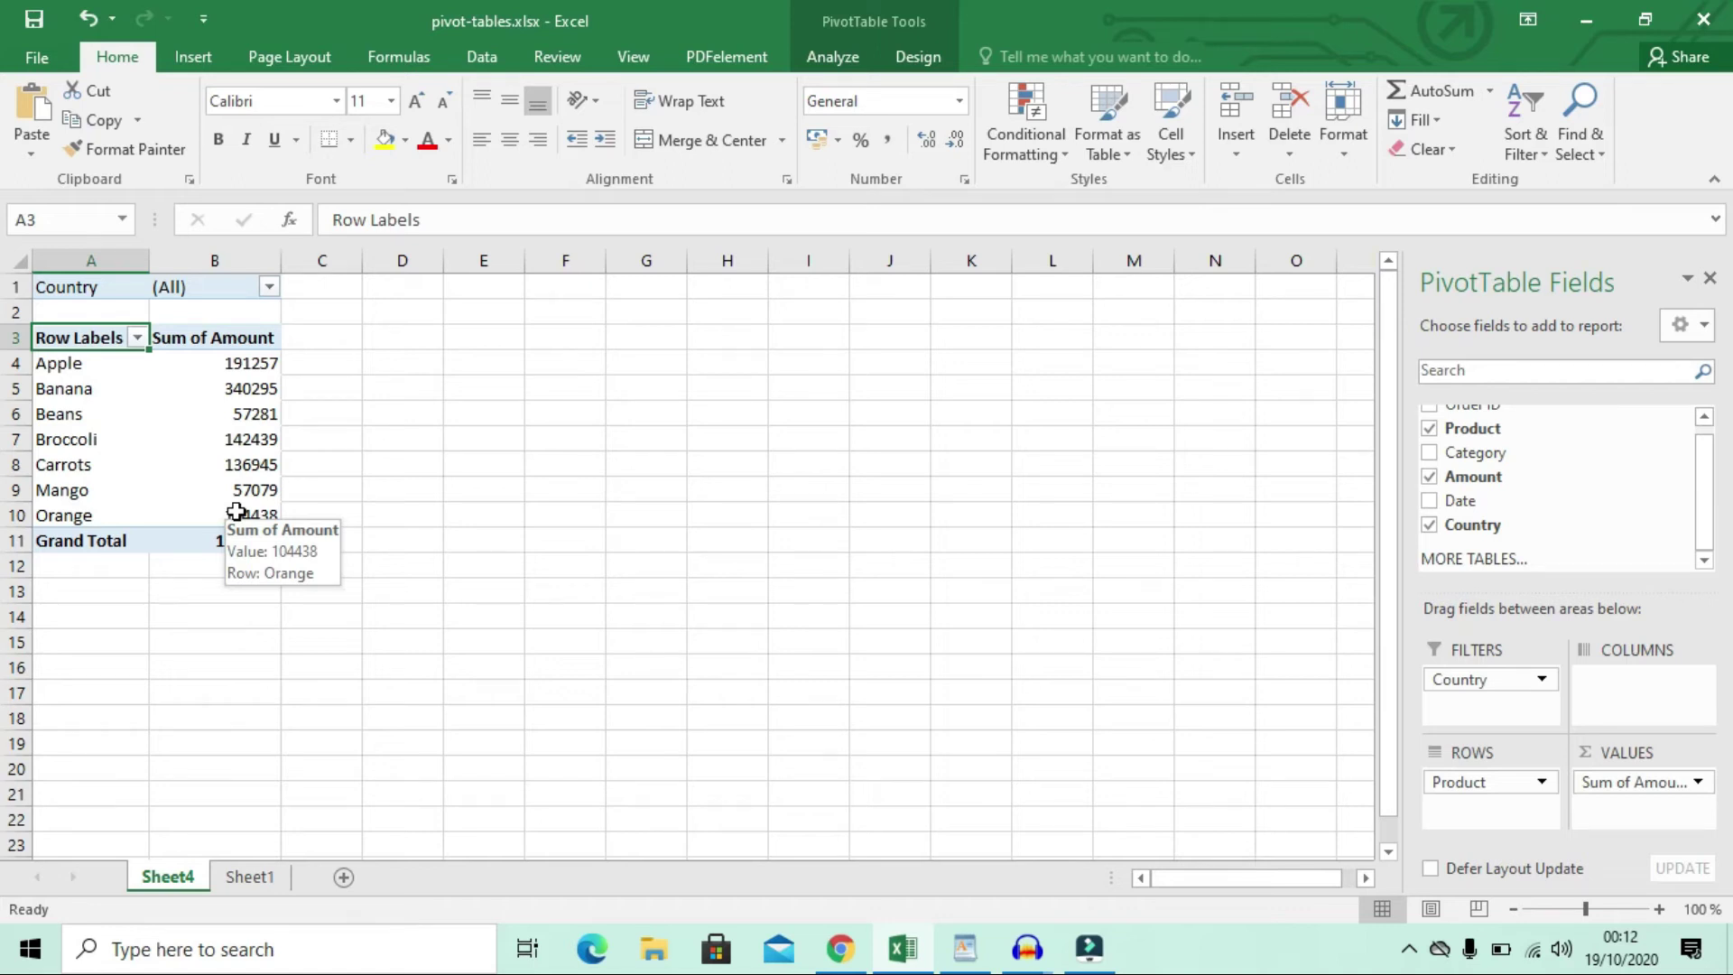
# Compare the pivot table's layout and field list with the source columns on Sheet1
pyautogui.scroll(-5, 1604, 793)
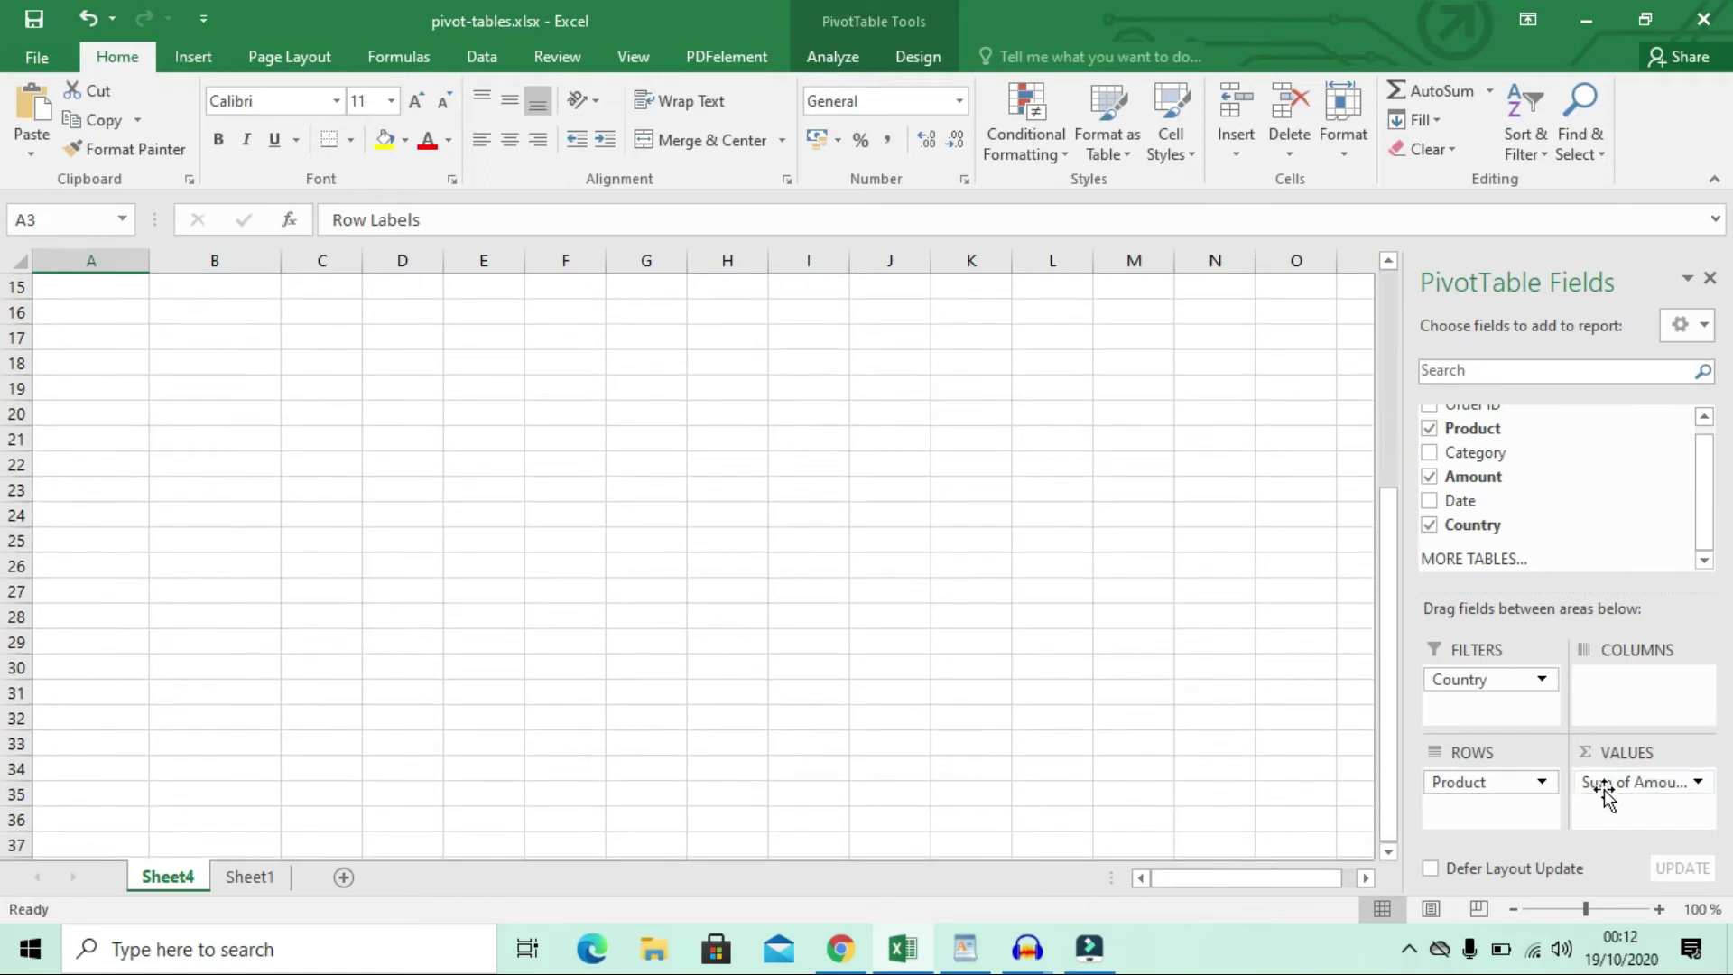
pyautogui.scroll(4, 1604, 792)
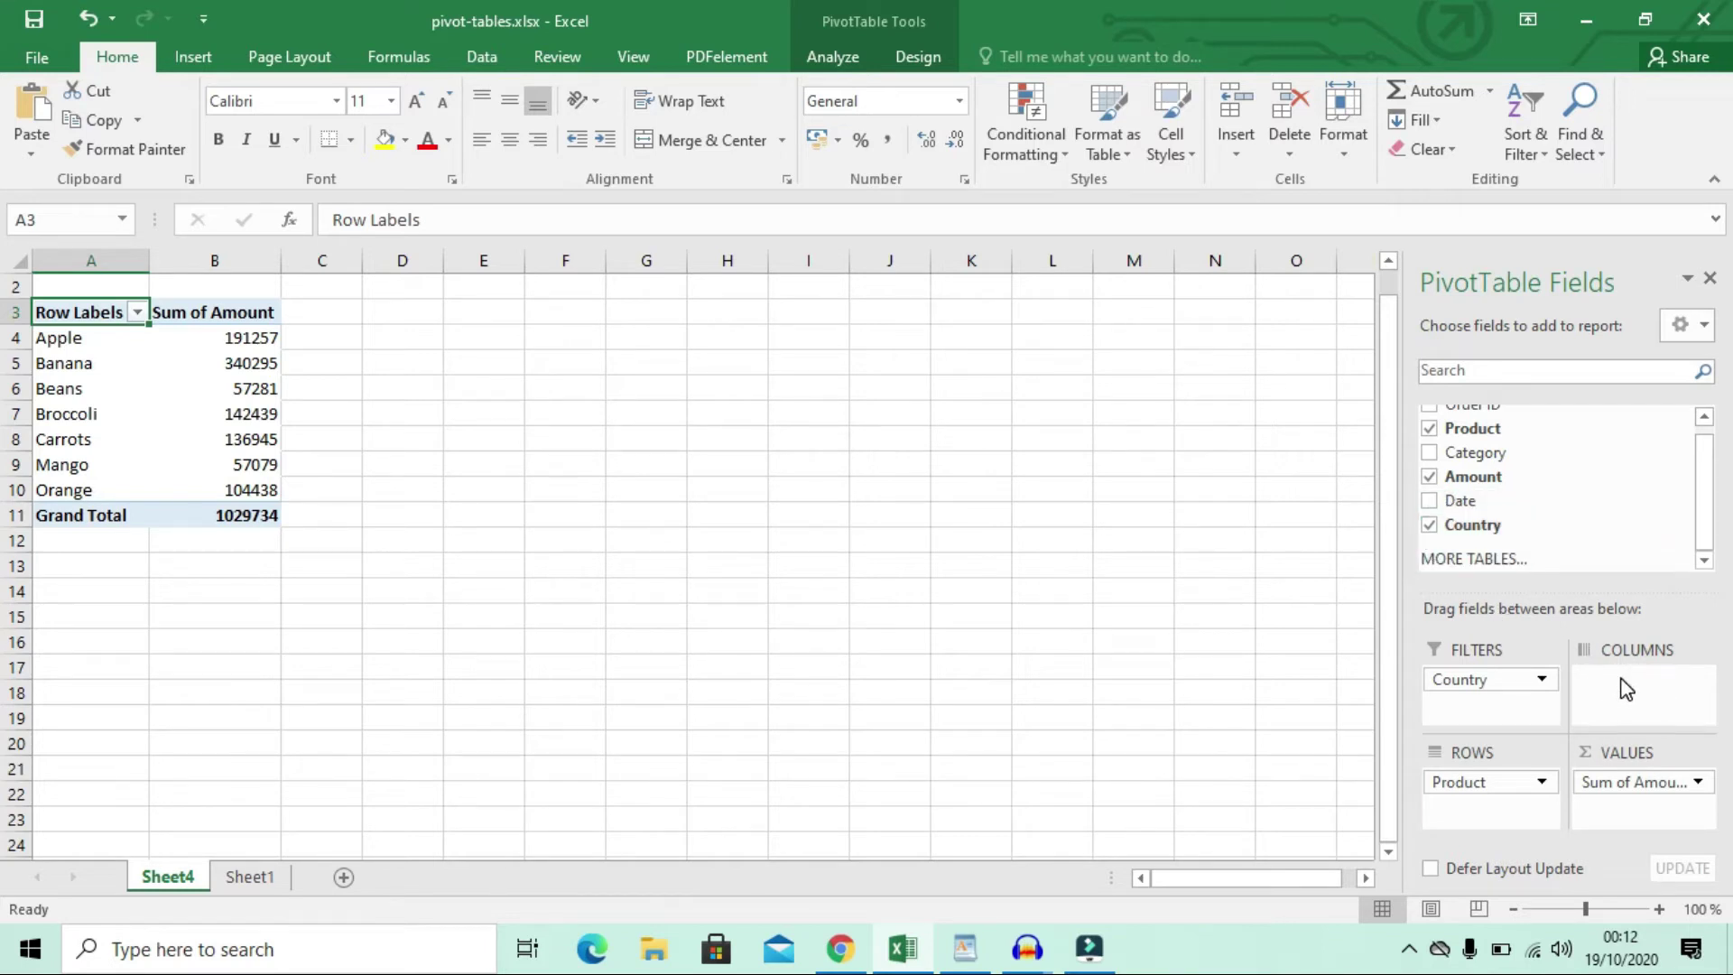
pyautogui.scroll(1, 1472, 514)
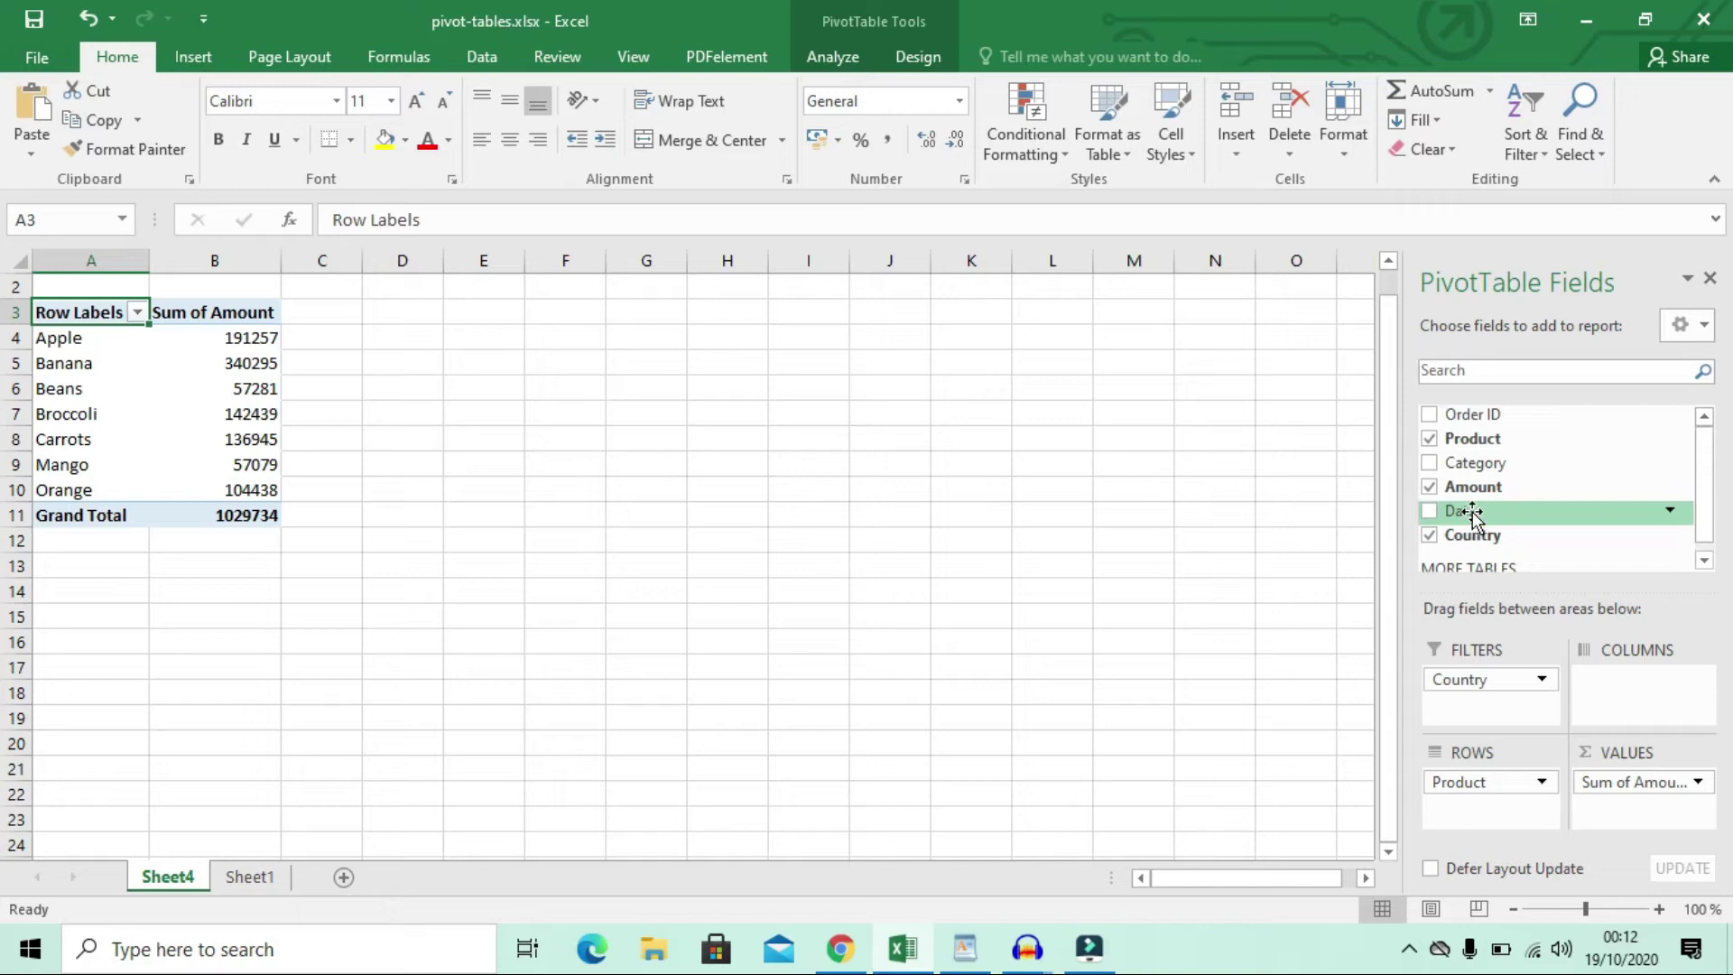
pyautogui.click(247, 878)
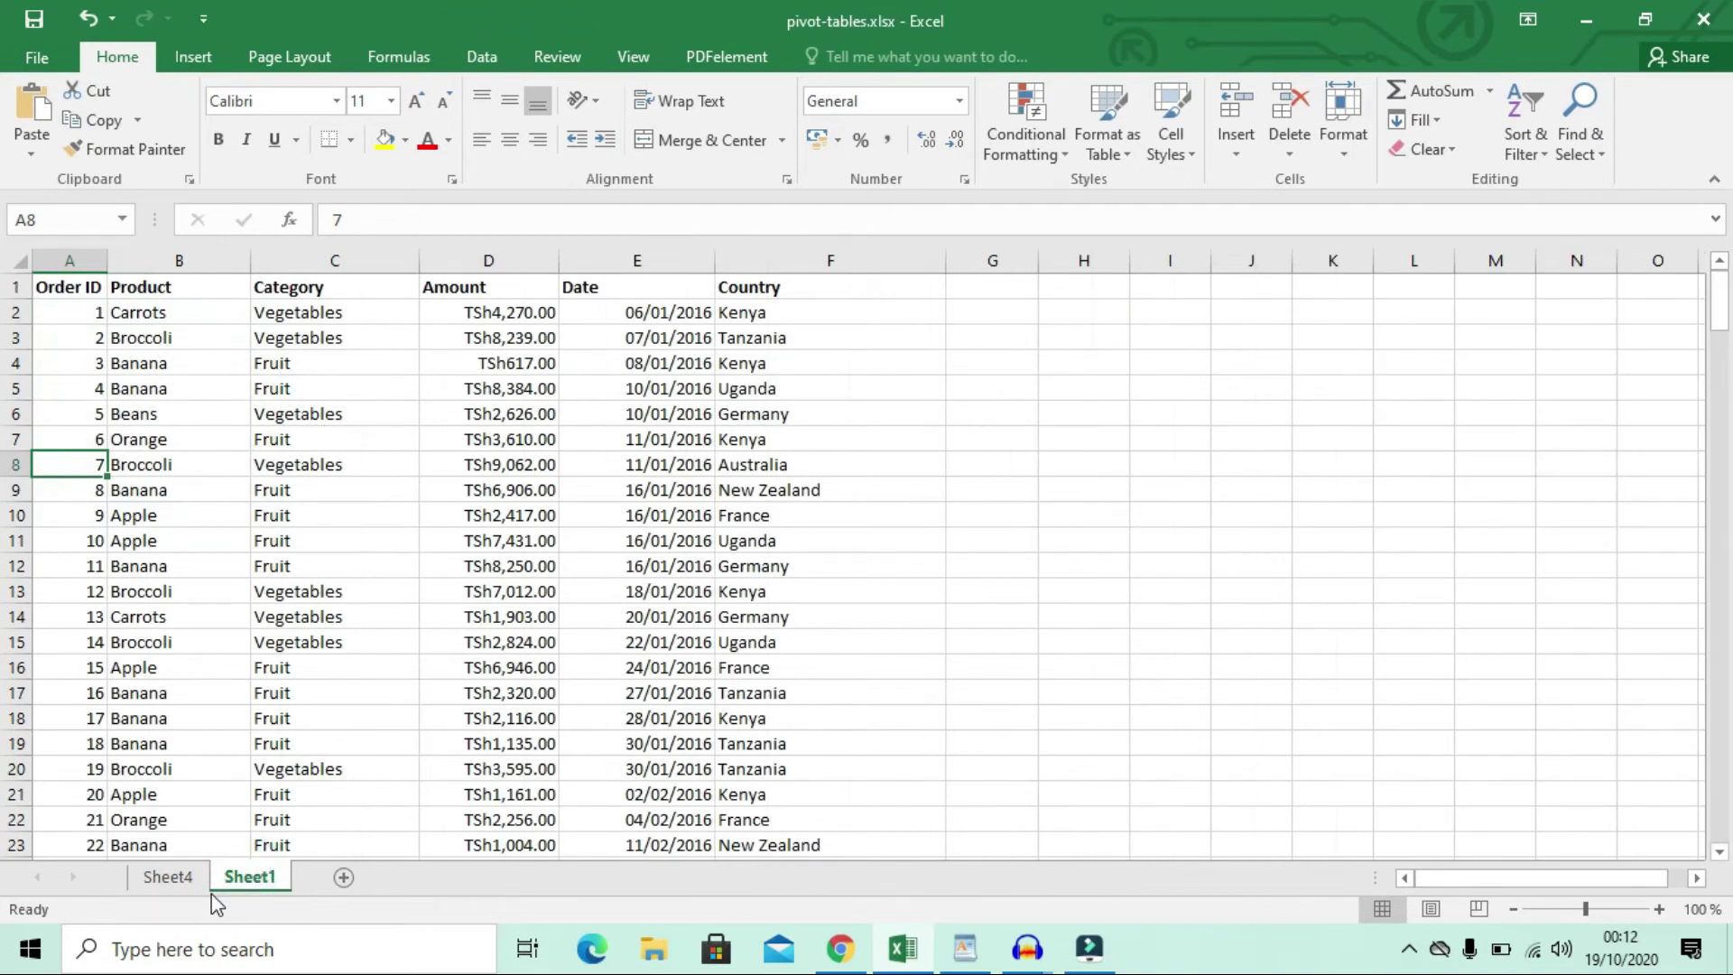
pyautogui.click(171, 880)
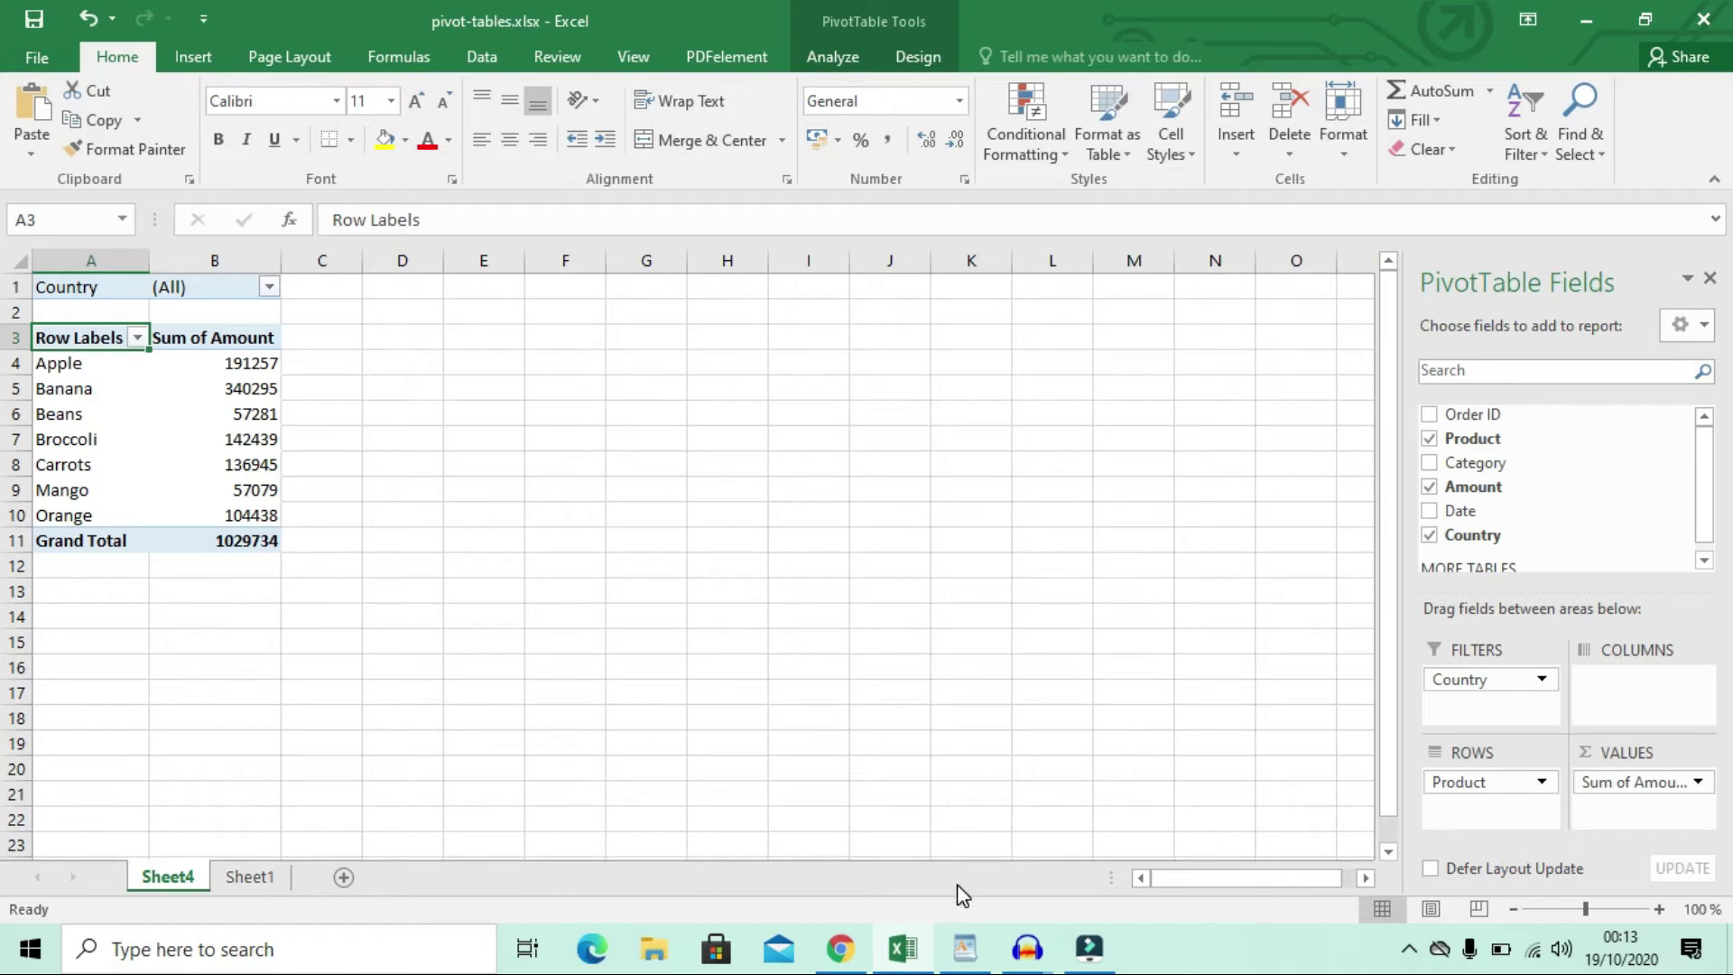
# Read the pivot table topic outline in WordPad and return to the pivot table in Excel
pyautogui.click(964, 956)
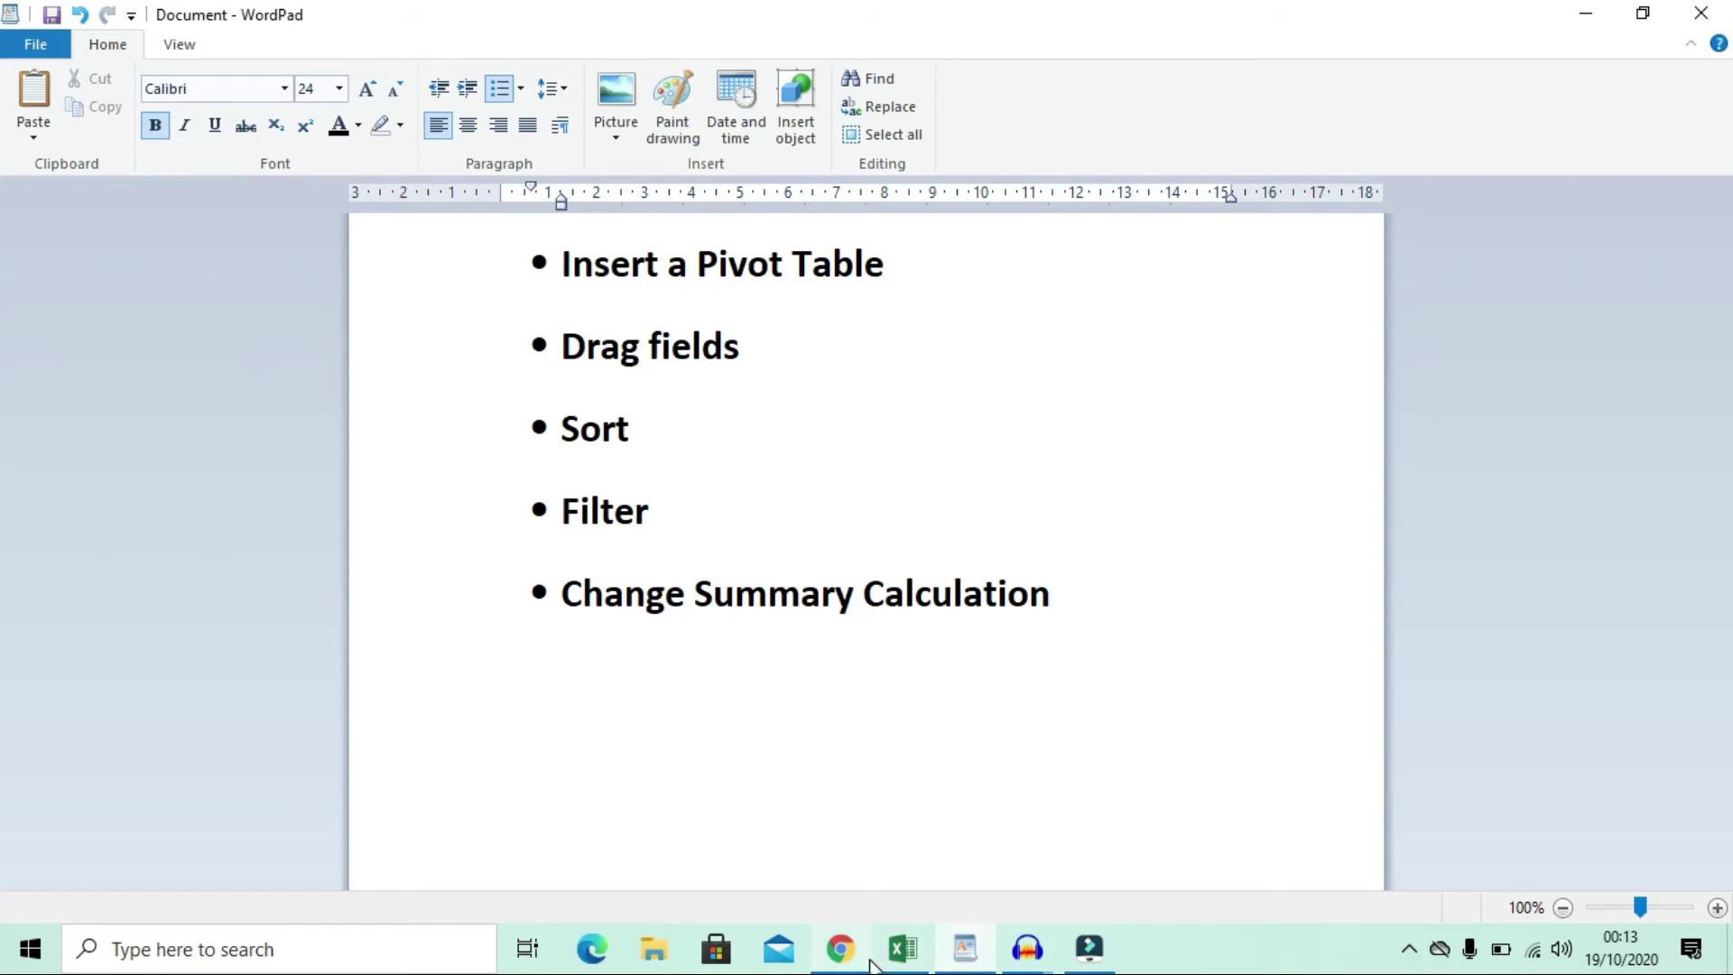
pyautogui.click(903, 957)
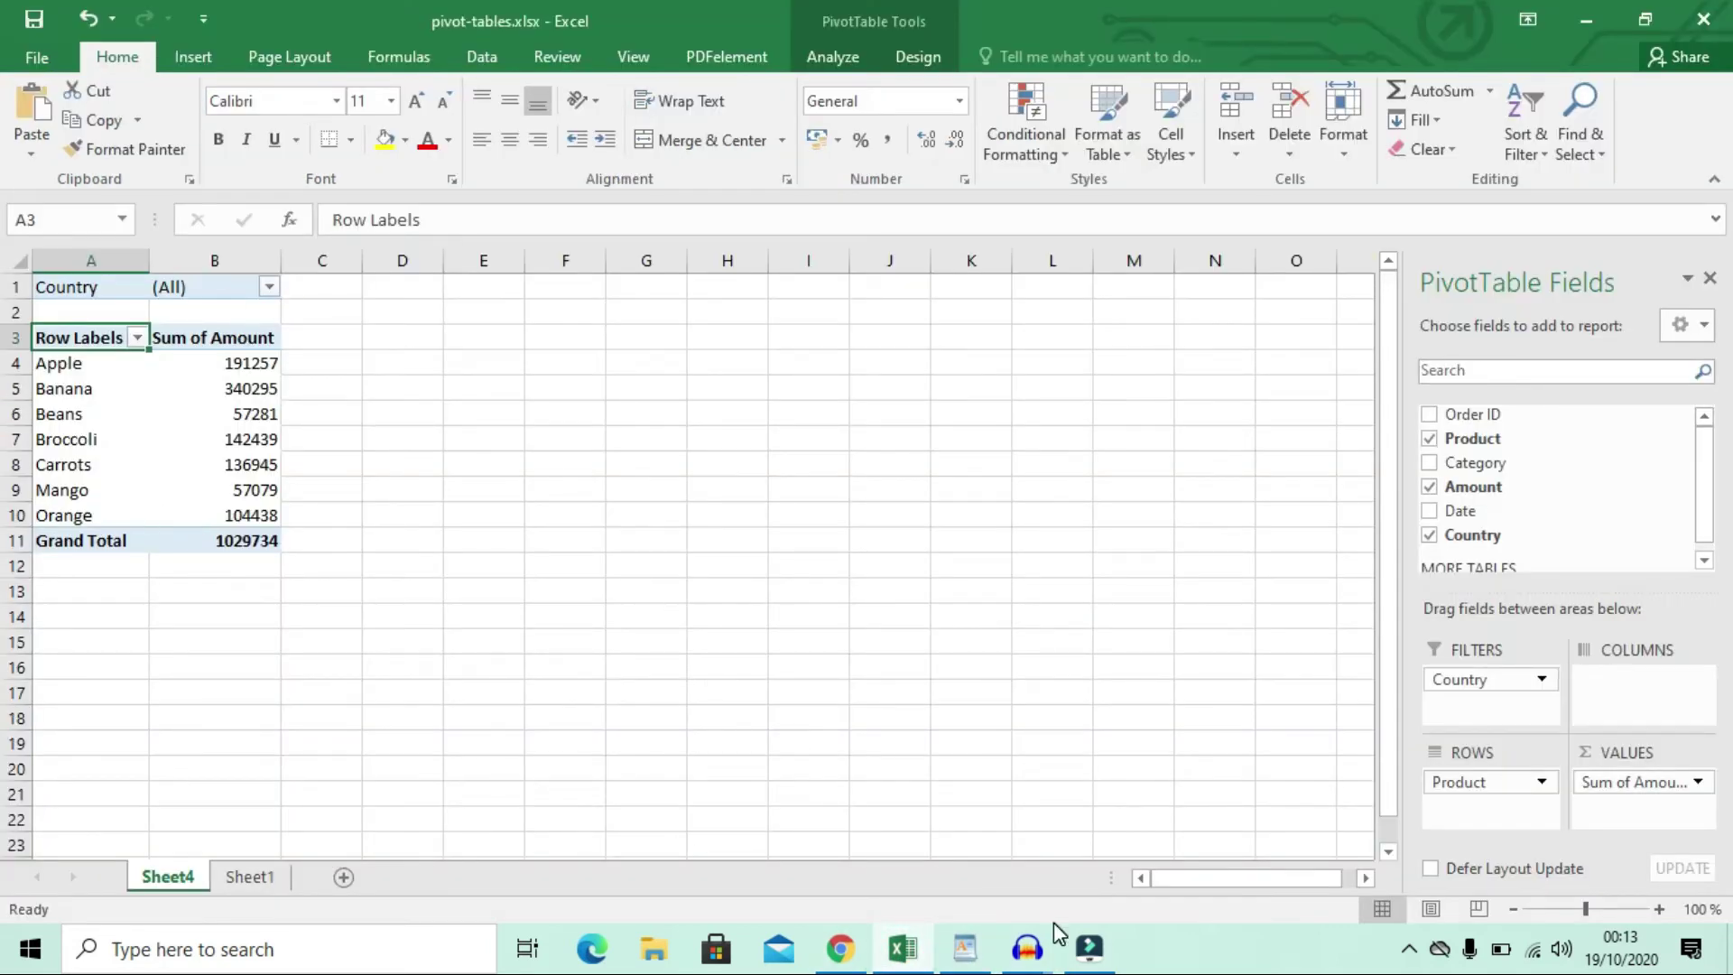
pyautogui.click(987, 959)
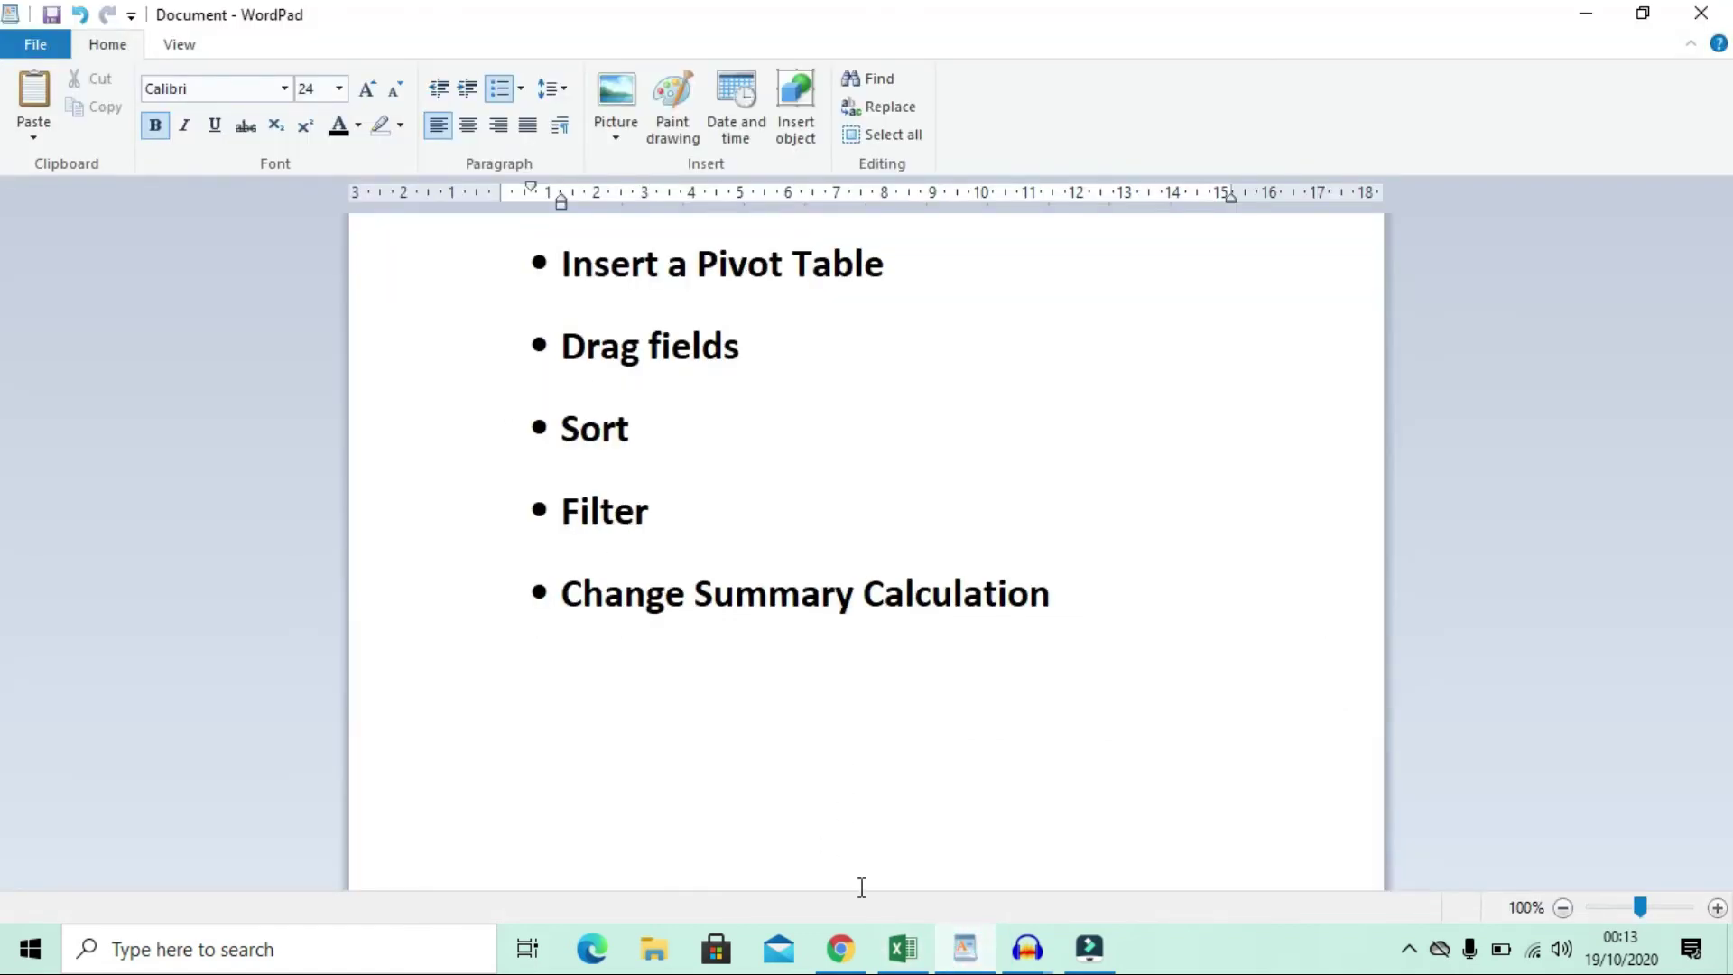
pyautogui.click(902, 948)
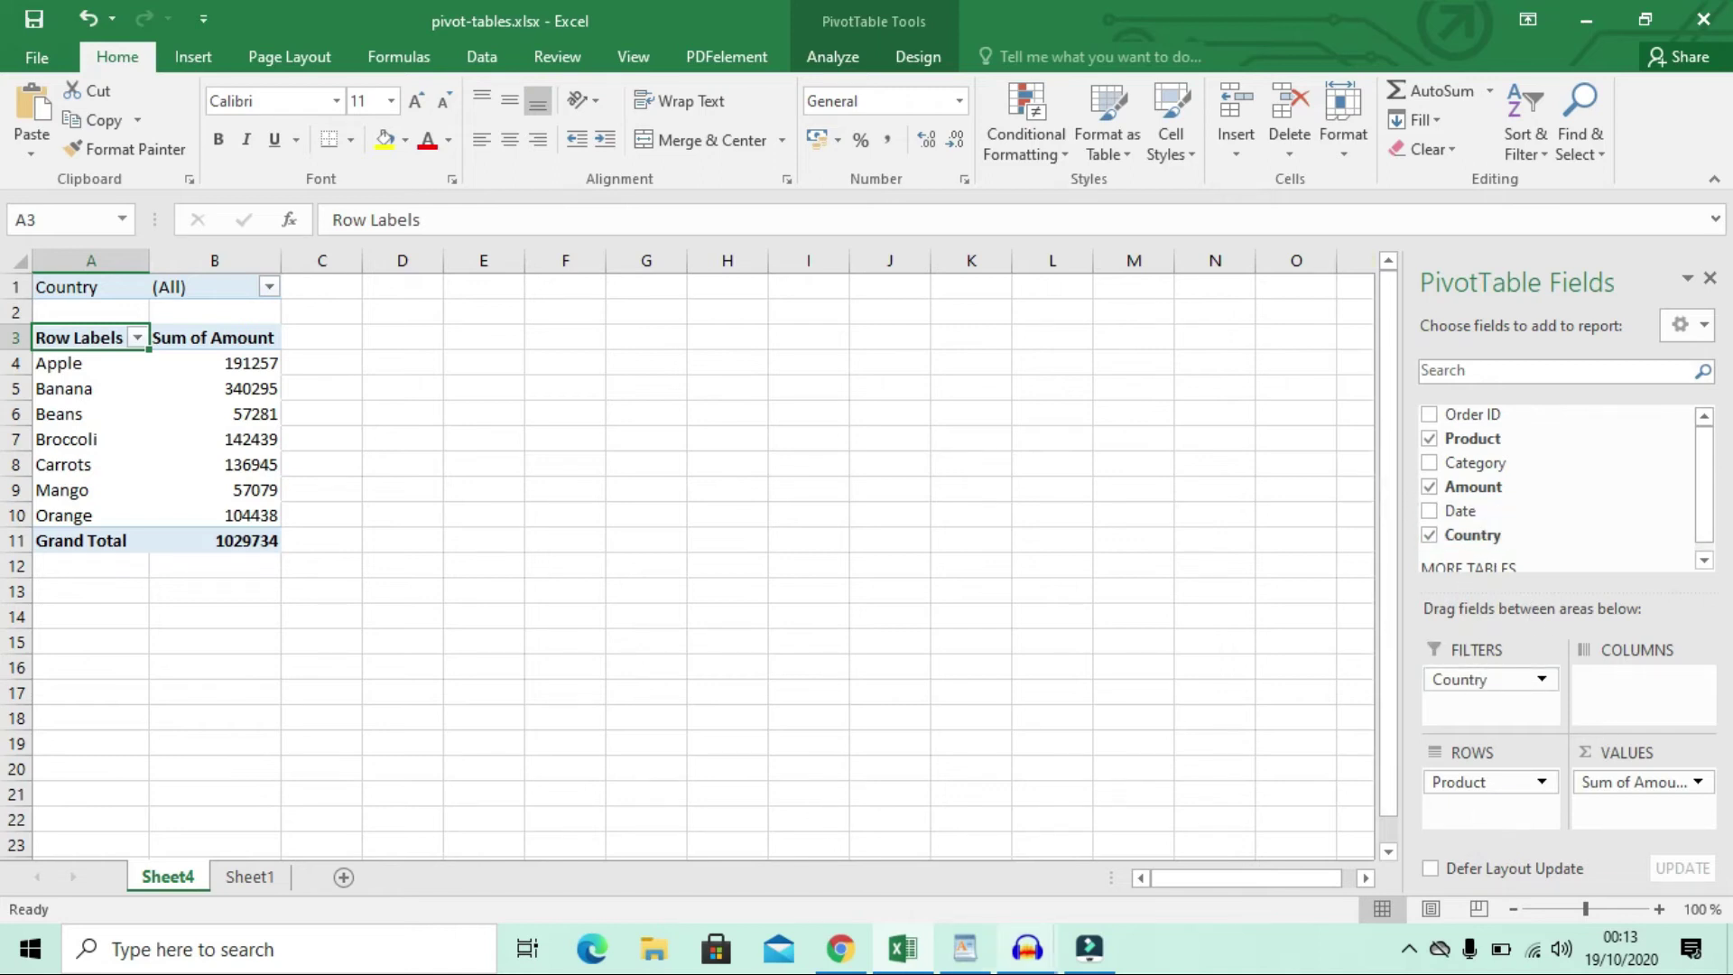
pyautogui.click(966, 947)
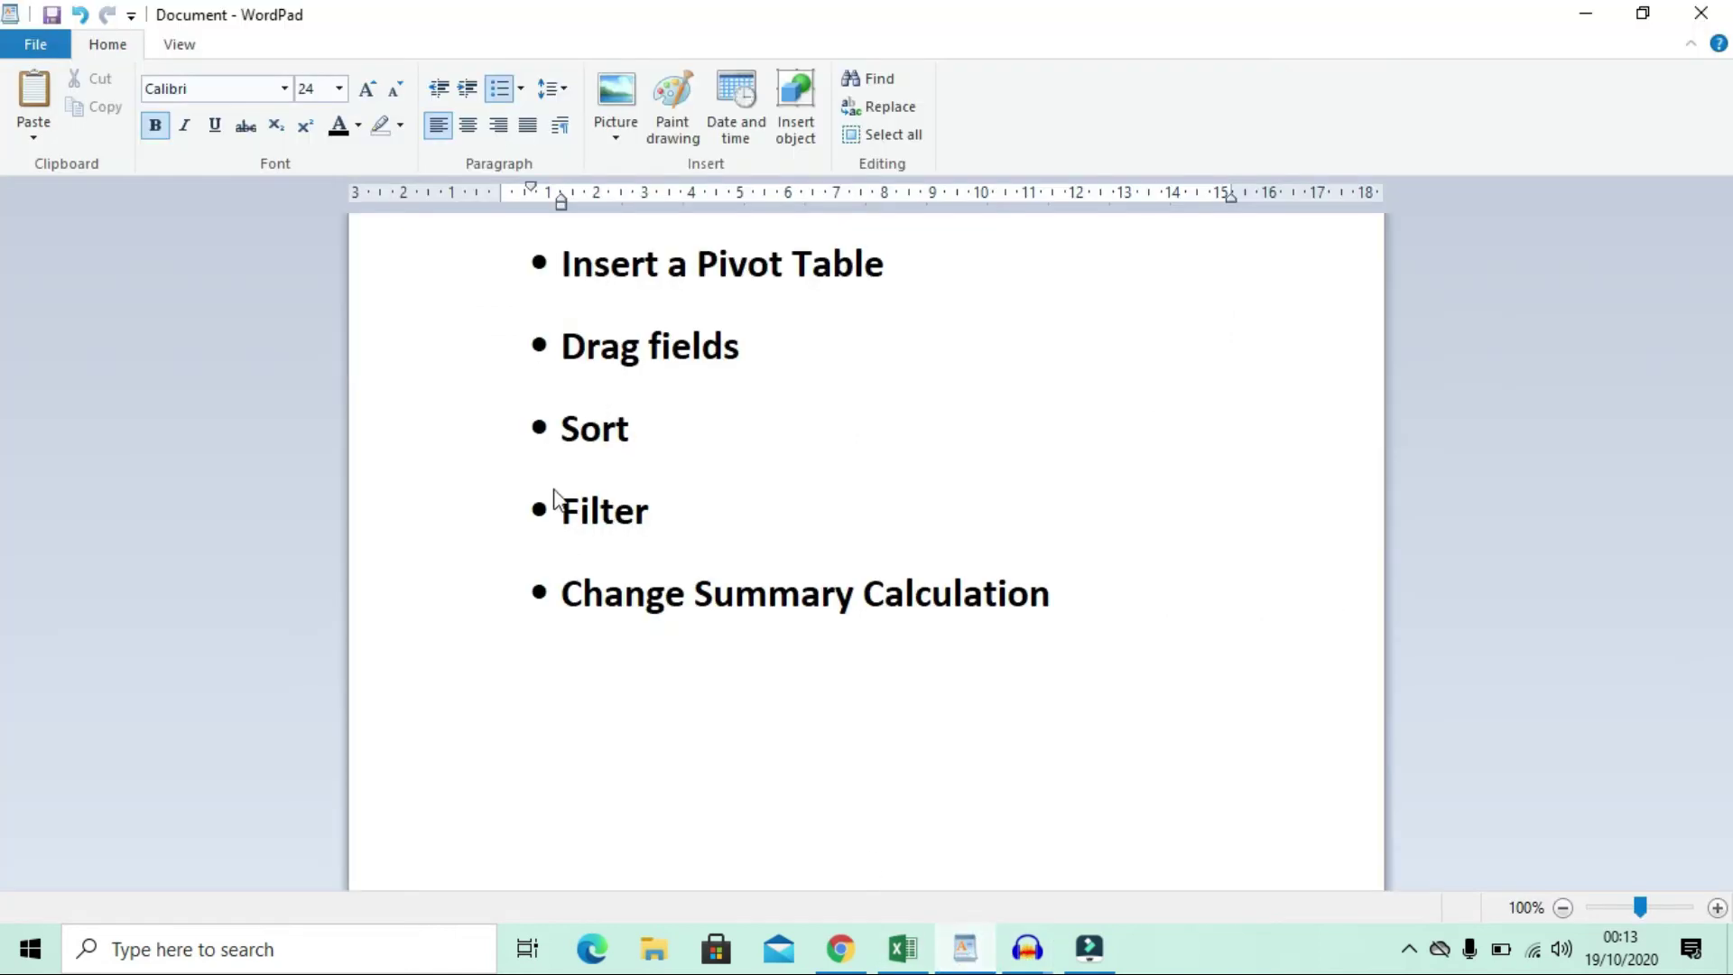
pyautogui.click(841, 948)
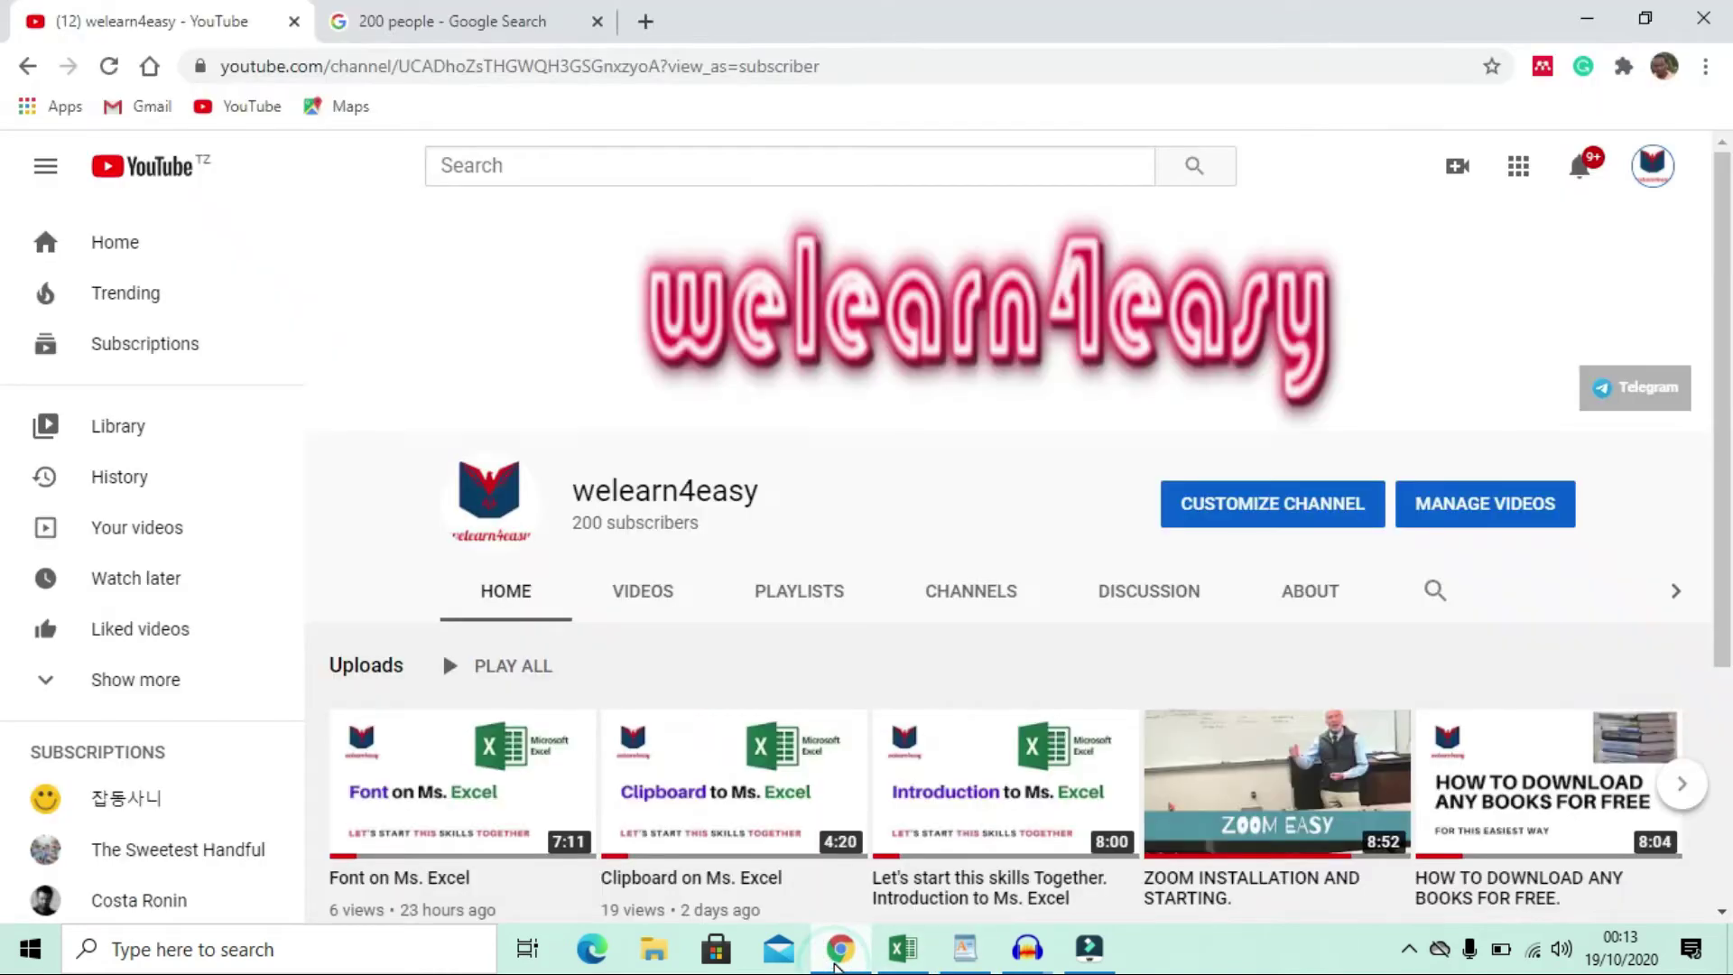
pyautogui.click(900, 948)
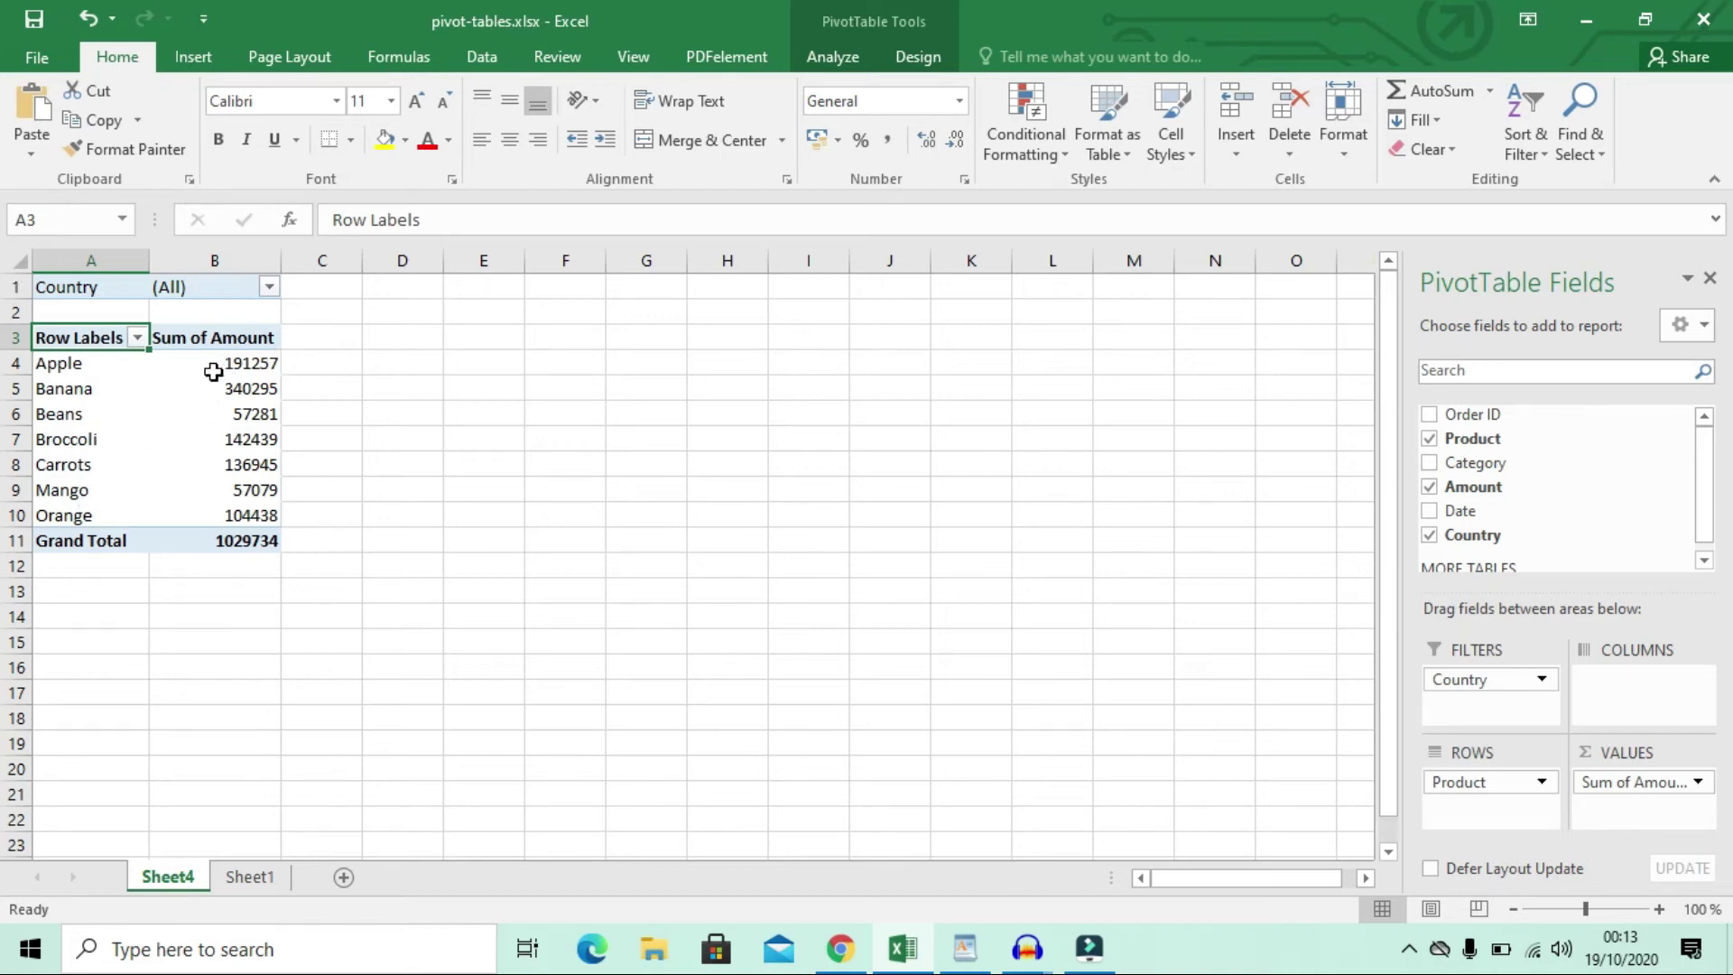
pyautogui.moveTo(231, 372)
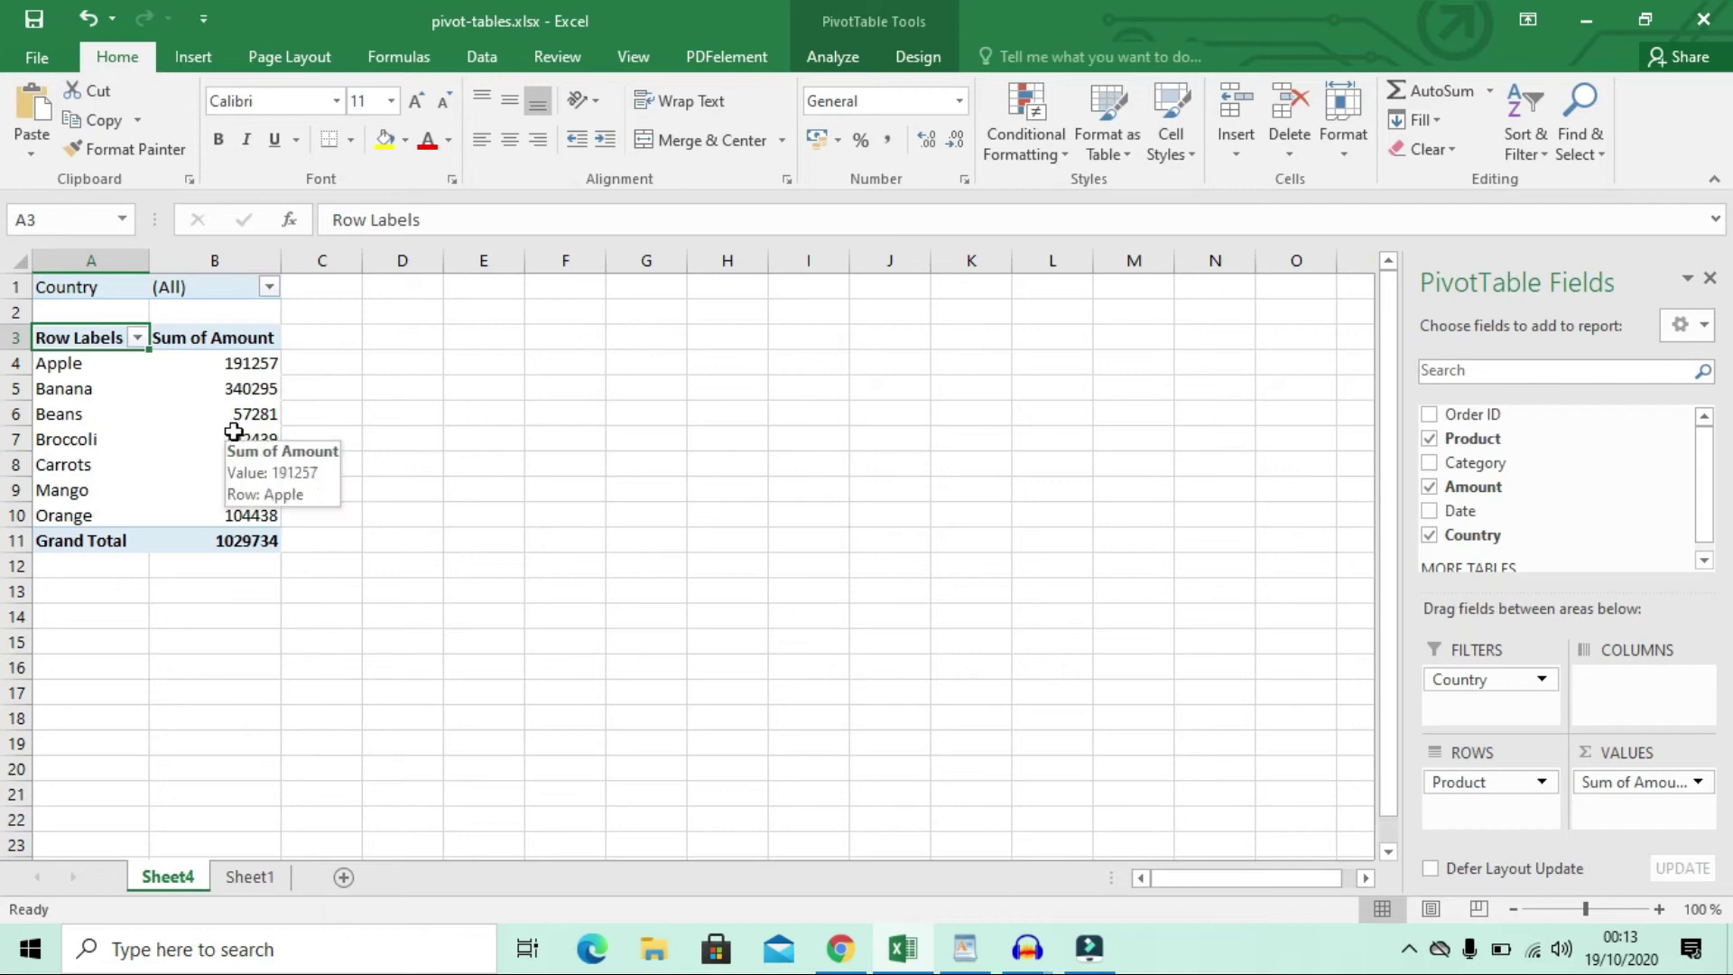
pyautogui.moveTo(258, 424)
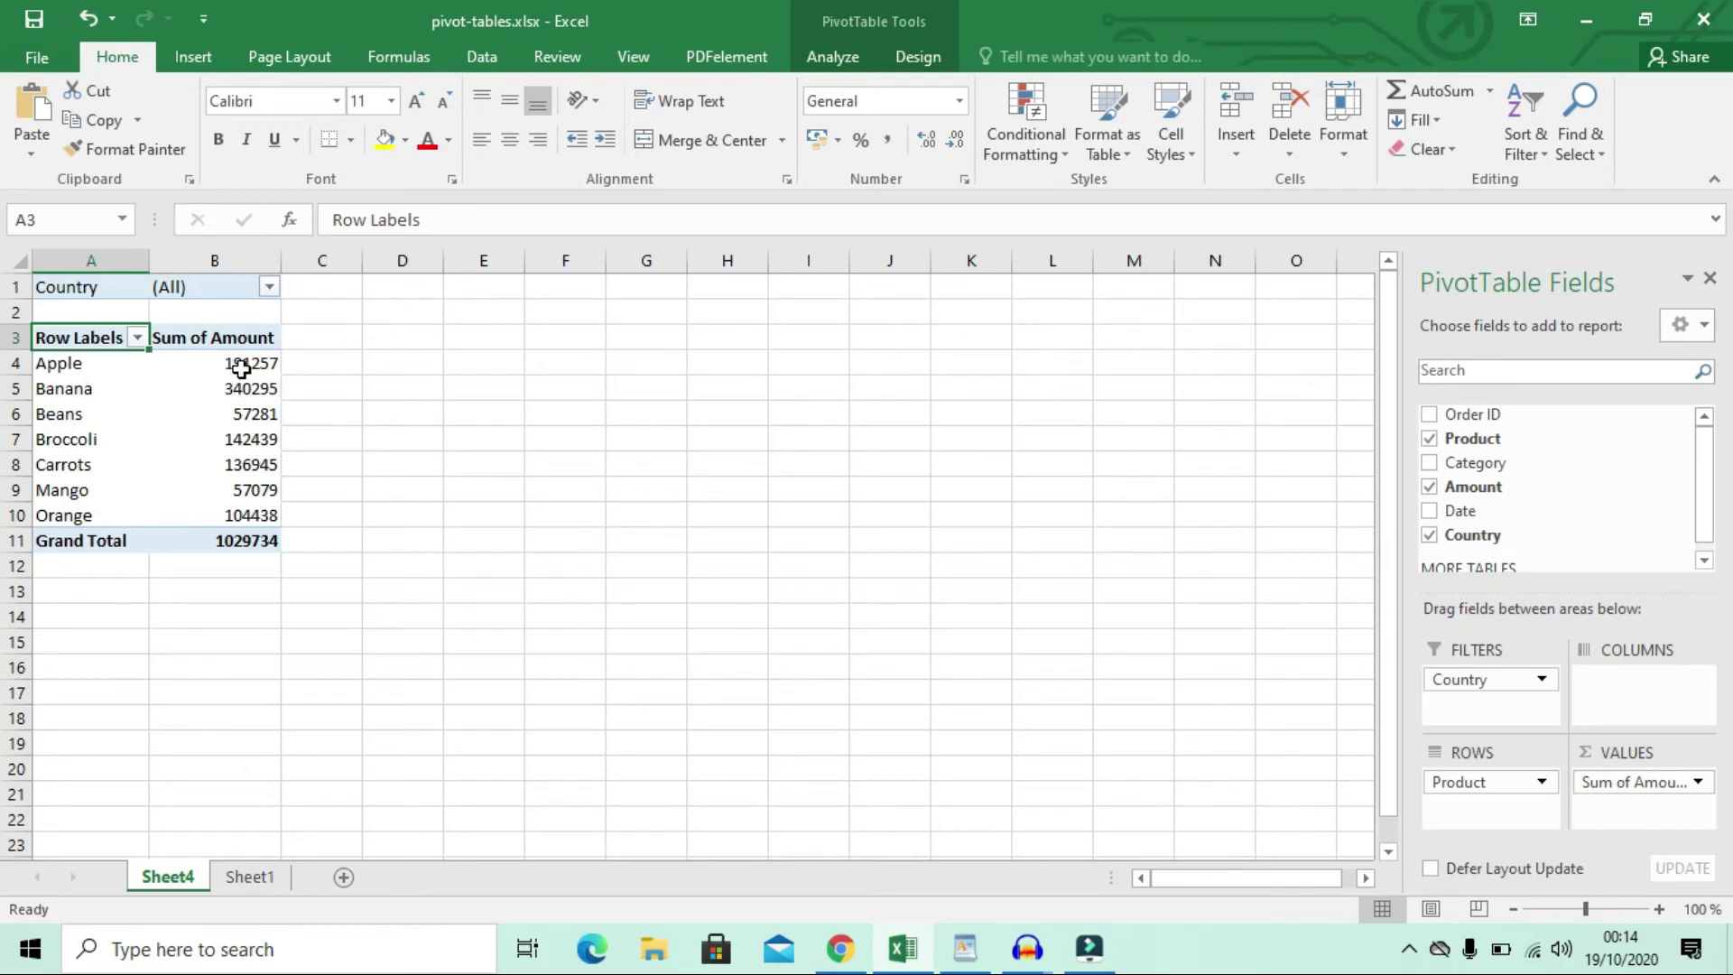
pyautogui.click(209, 366)
pyautogui.rightClick(211, 368)
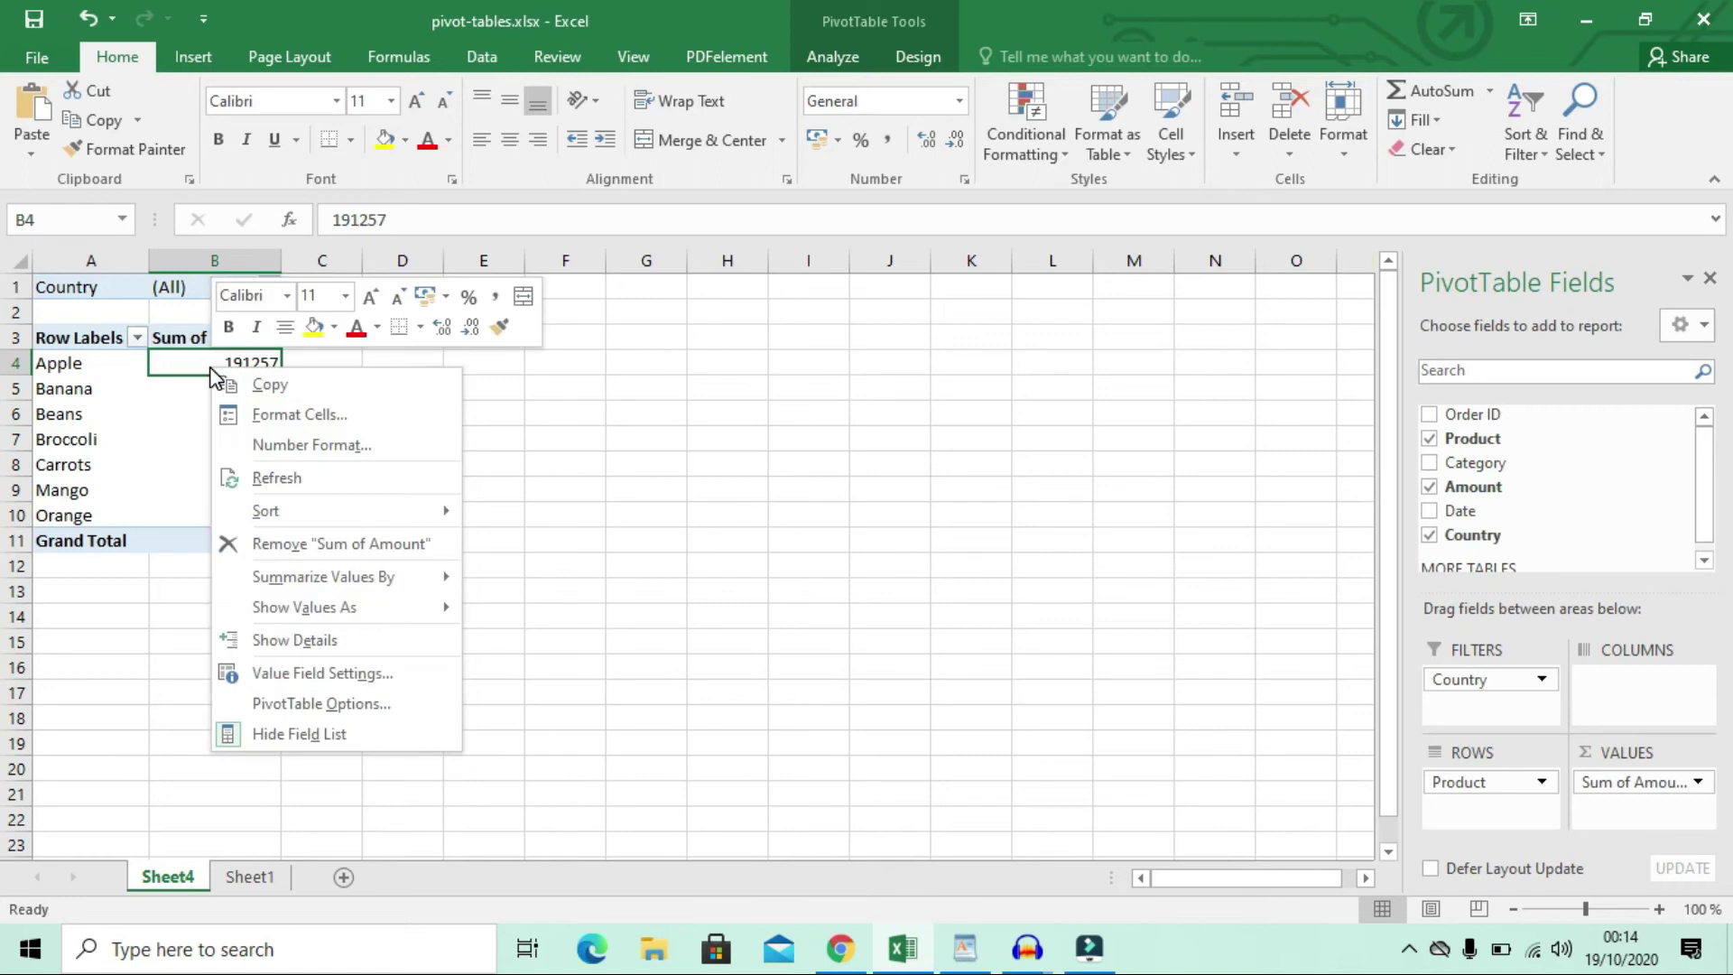
pyautogui.click(170, 365)
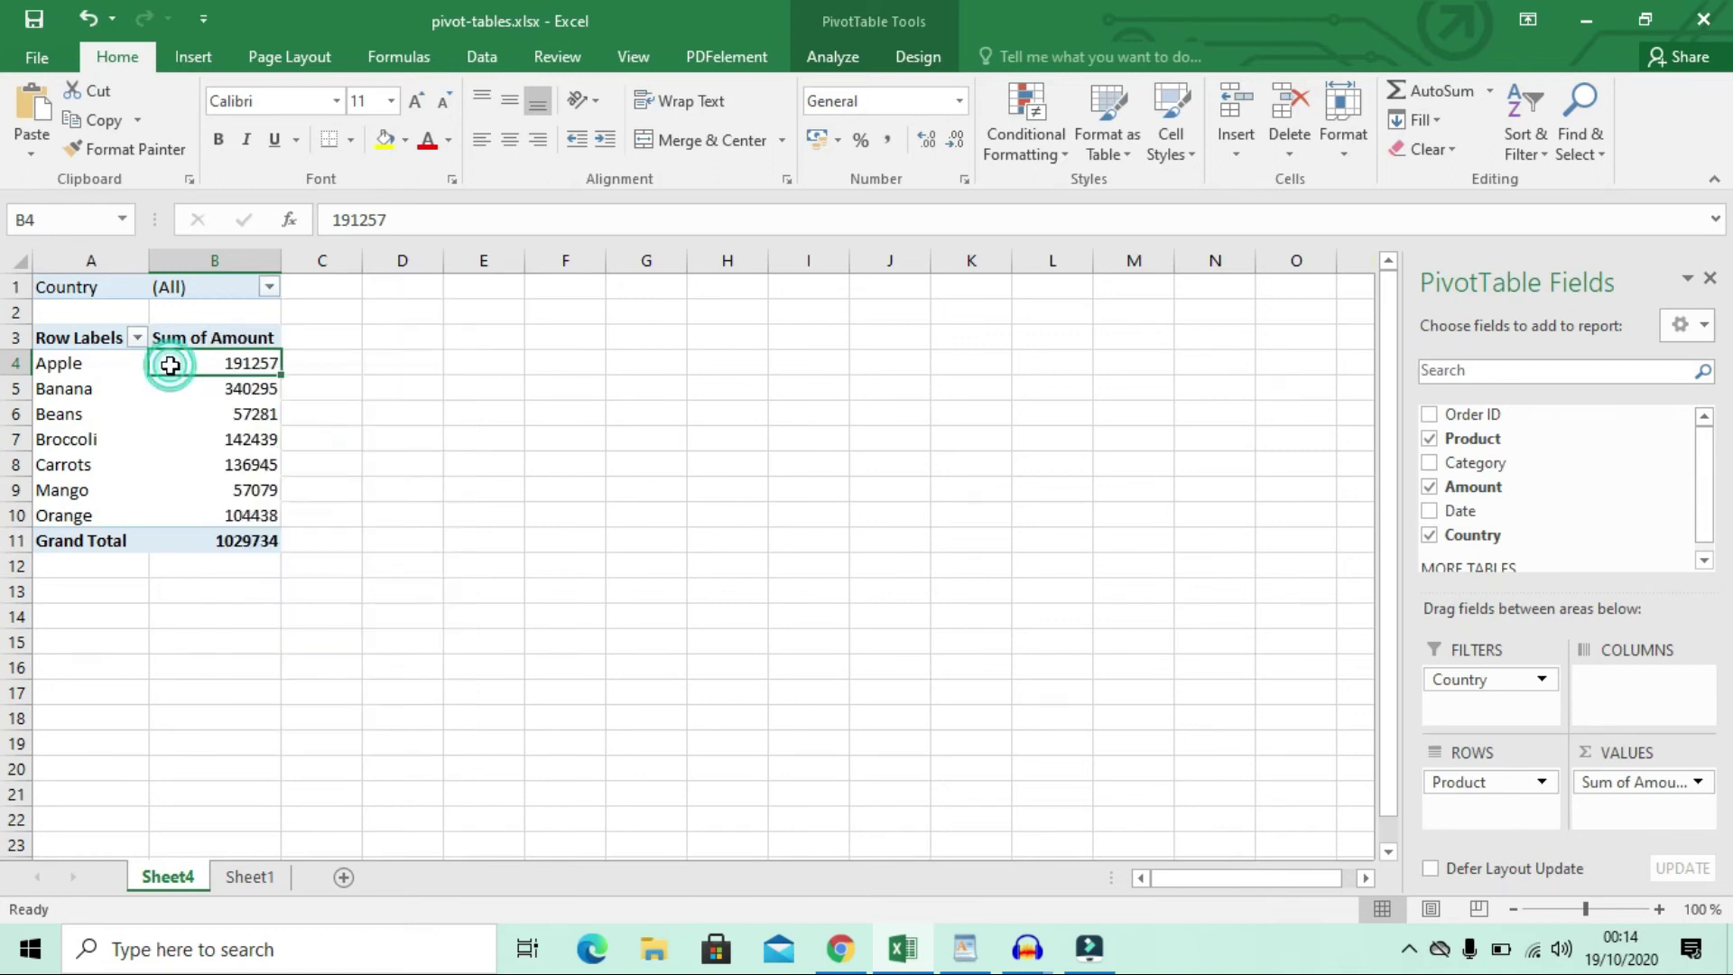
pyautogui.moveTo(167, 364); pyautogui.dragTo(213, 522)
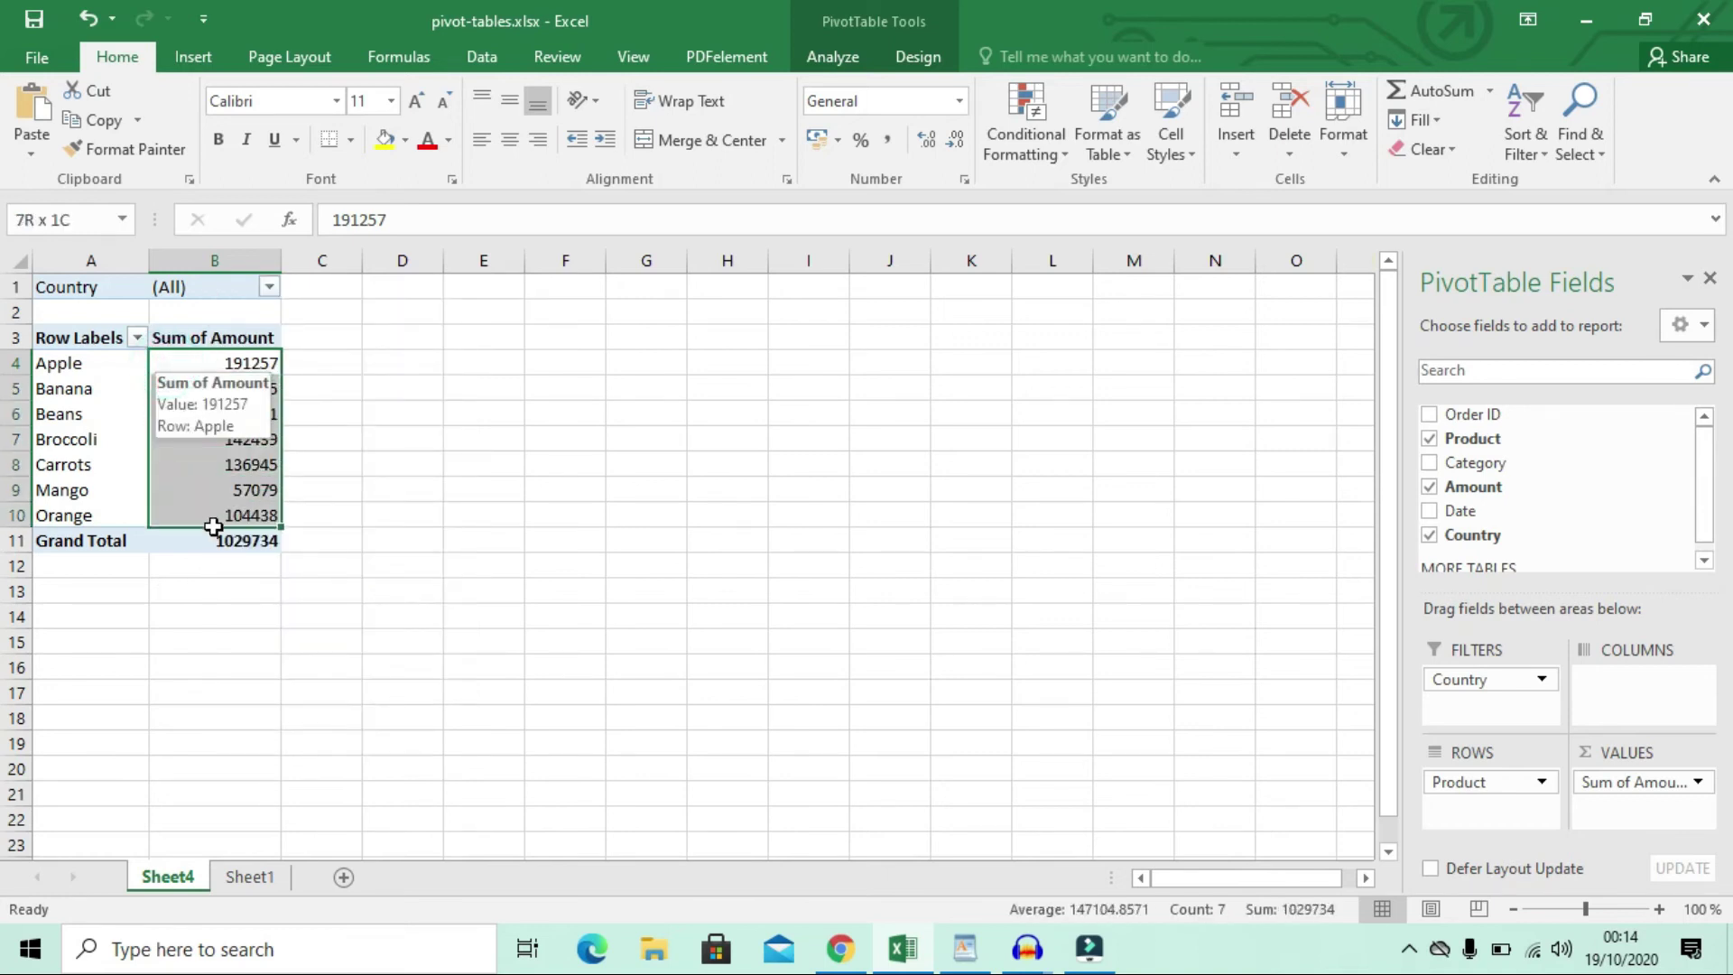
pyautogui.rightClick(175, 367)
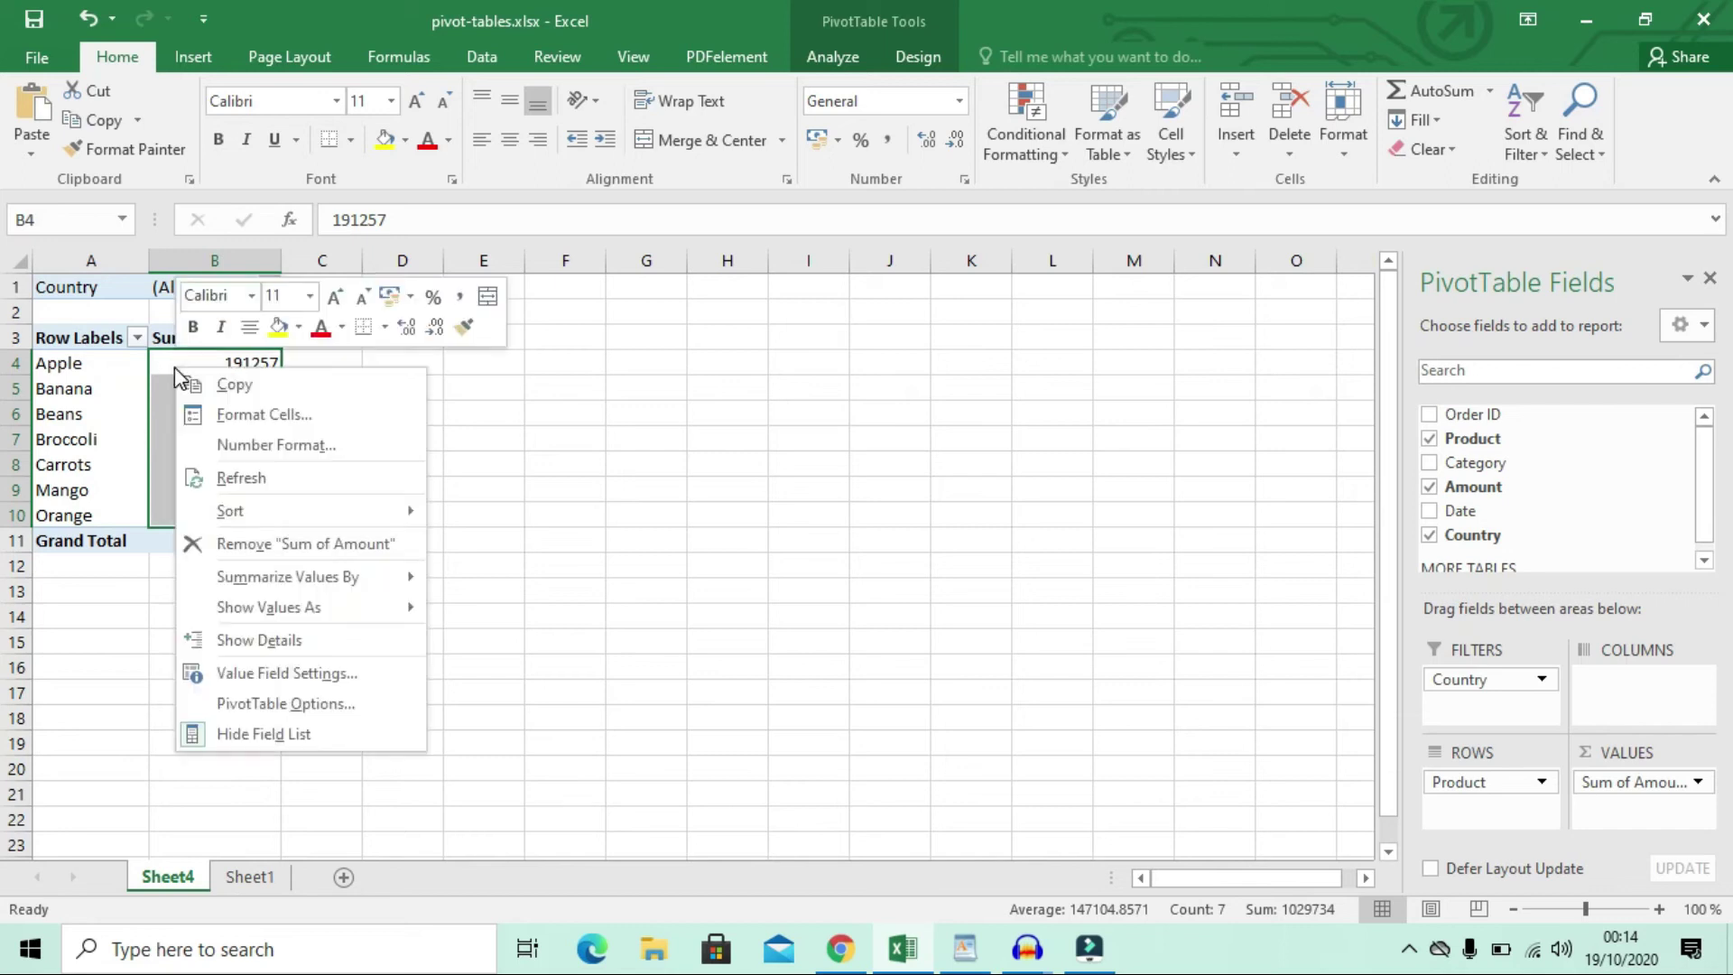
pyautogui.moveTo(307, 520)
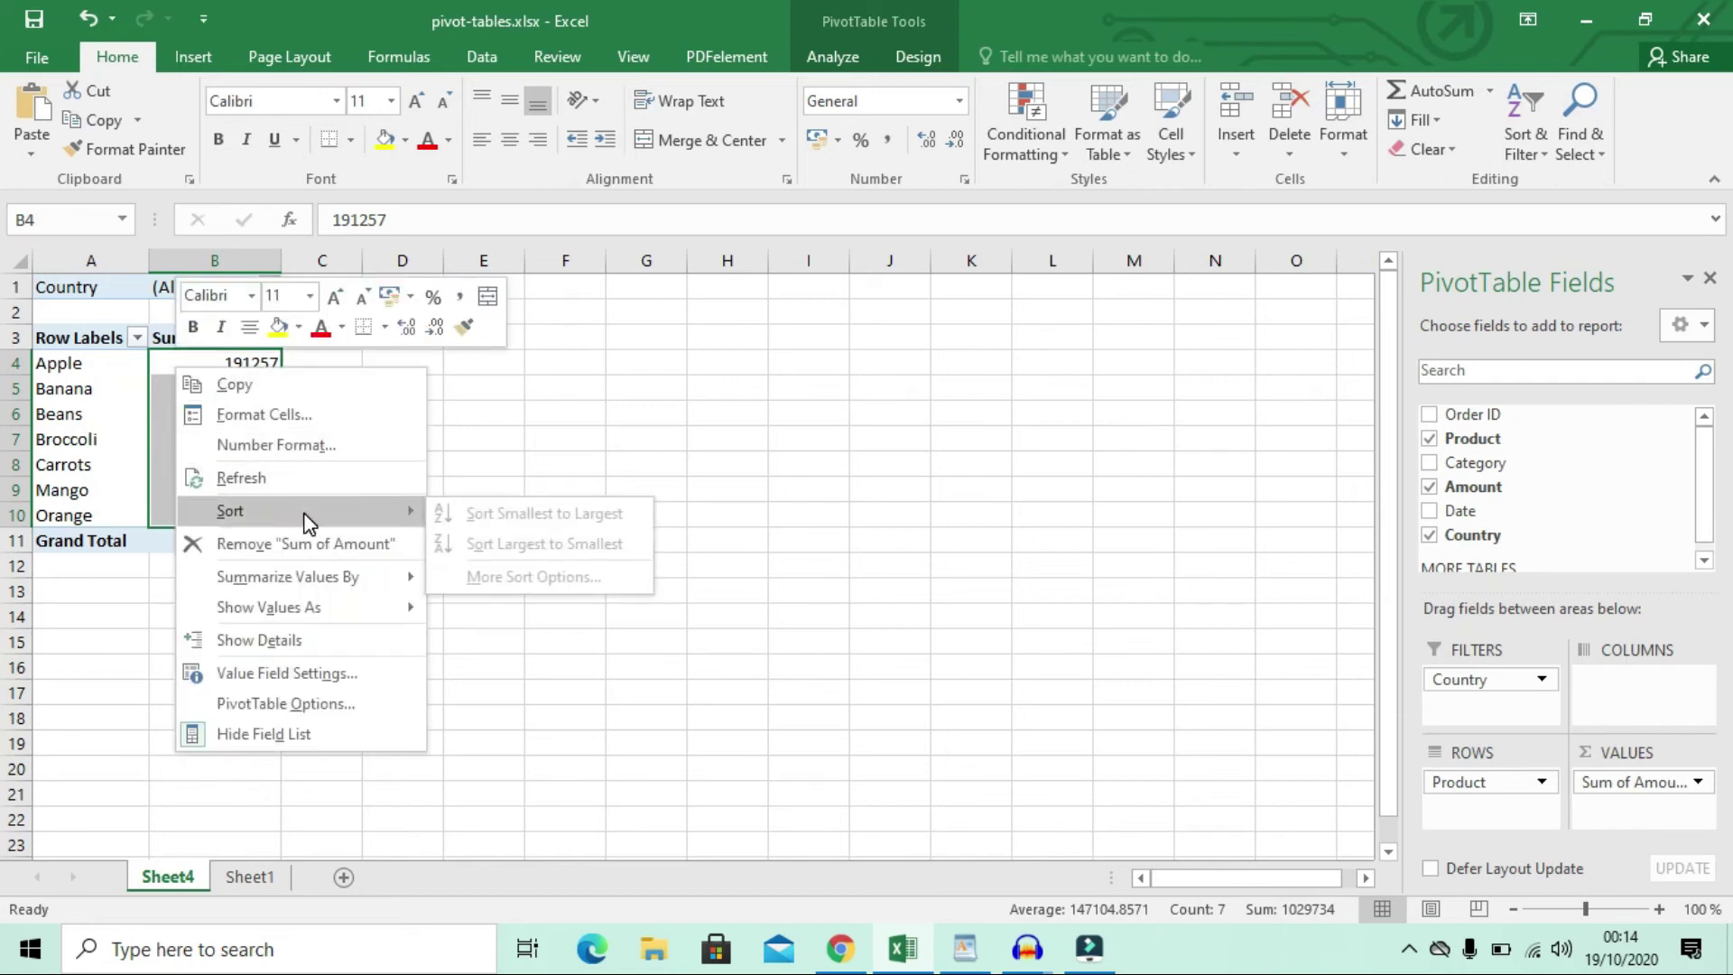
pyautogui.click(578, 384)
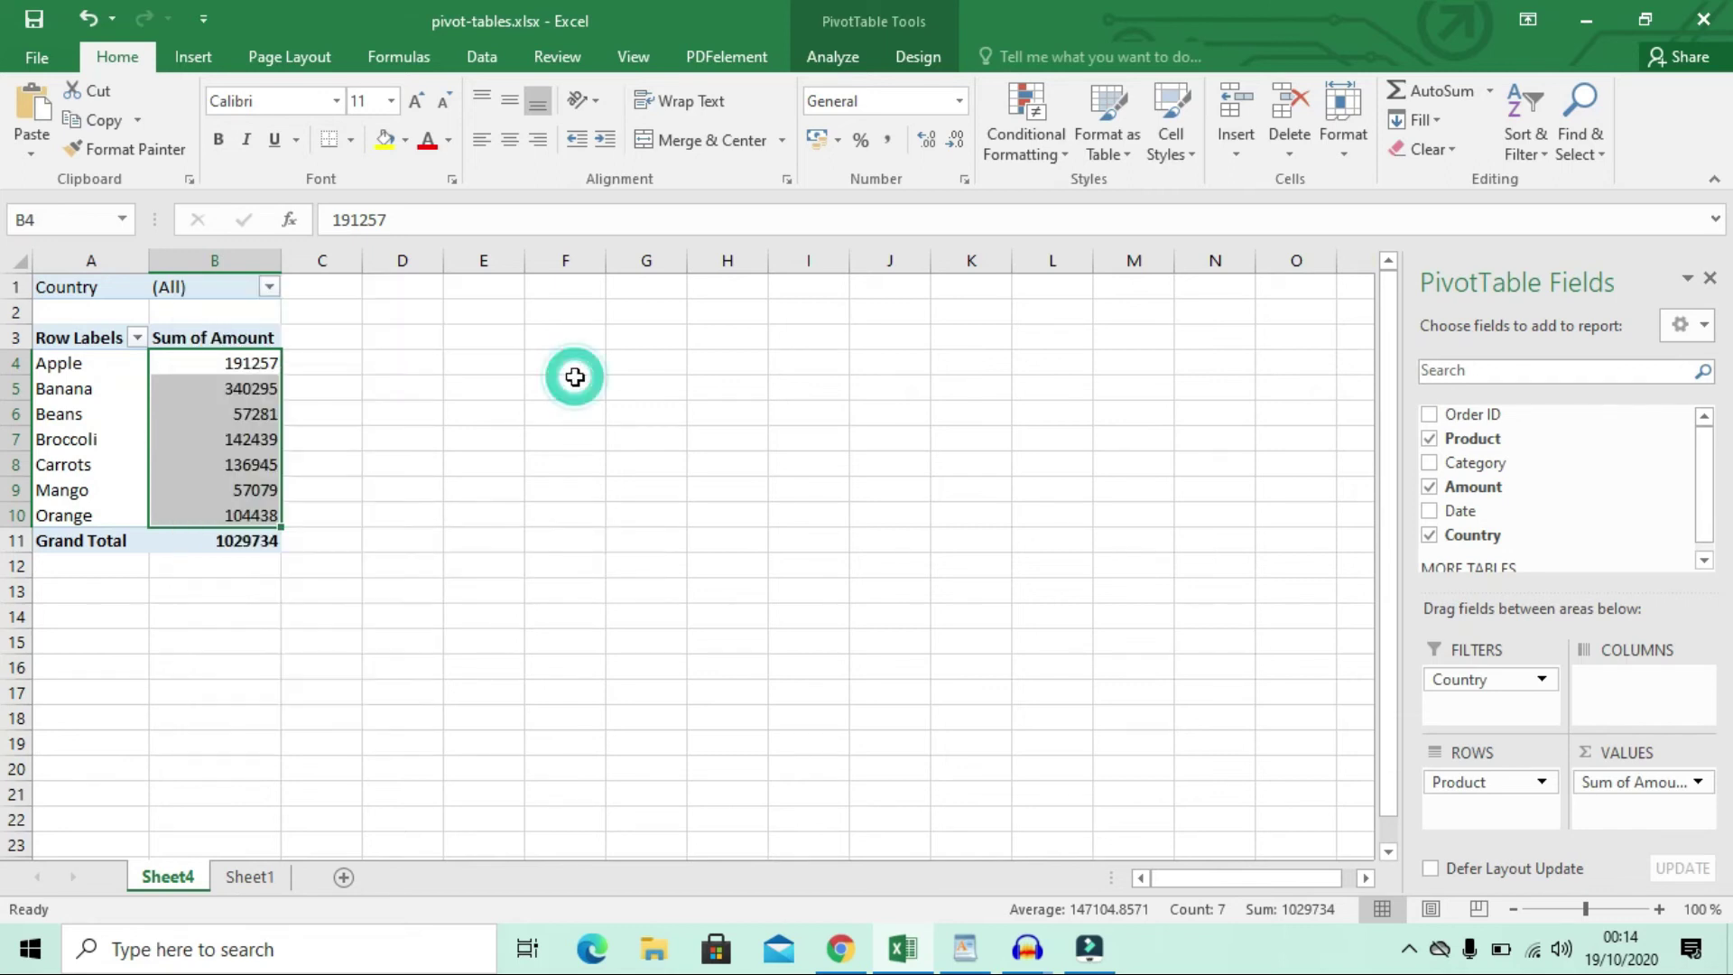
# Sort the pivot table's products by Sum of Amount from largest to smallest using the Sort By Value options
pyautogui.click(212, 364)
pyautogui.rightClick(212, 363)
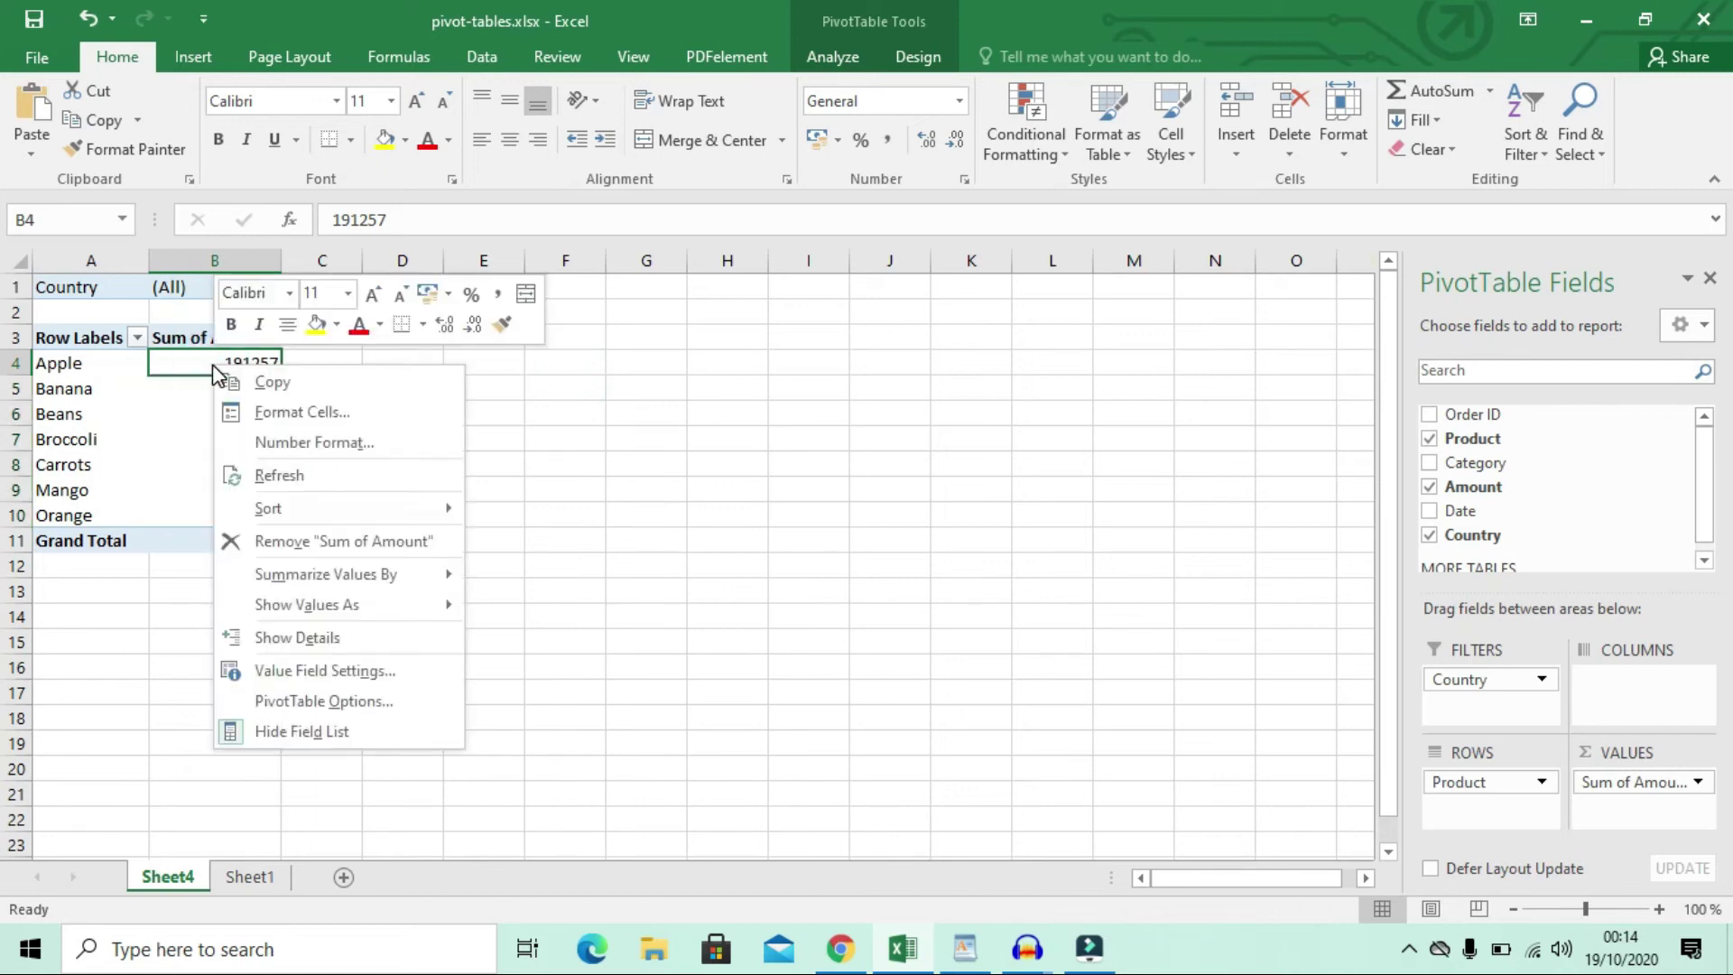
pyautogui.moveTo(352, 497)
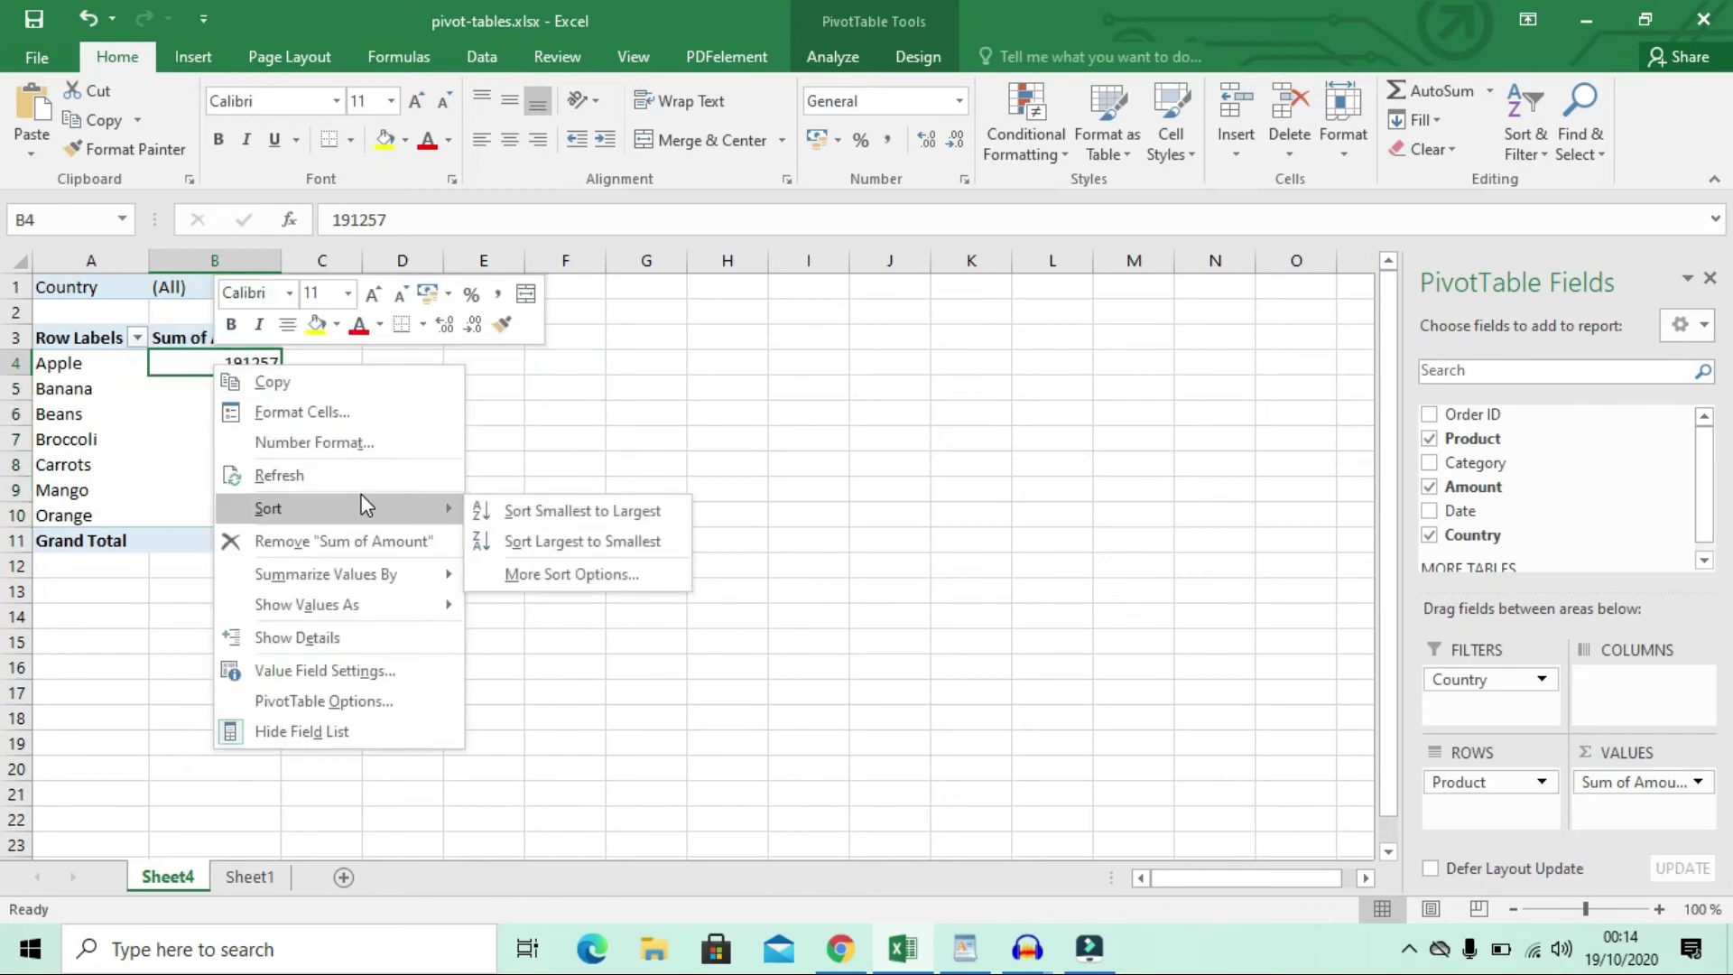
pyautogui.click(540, 576)
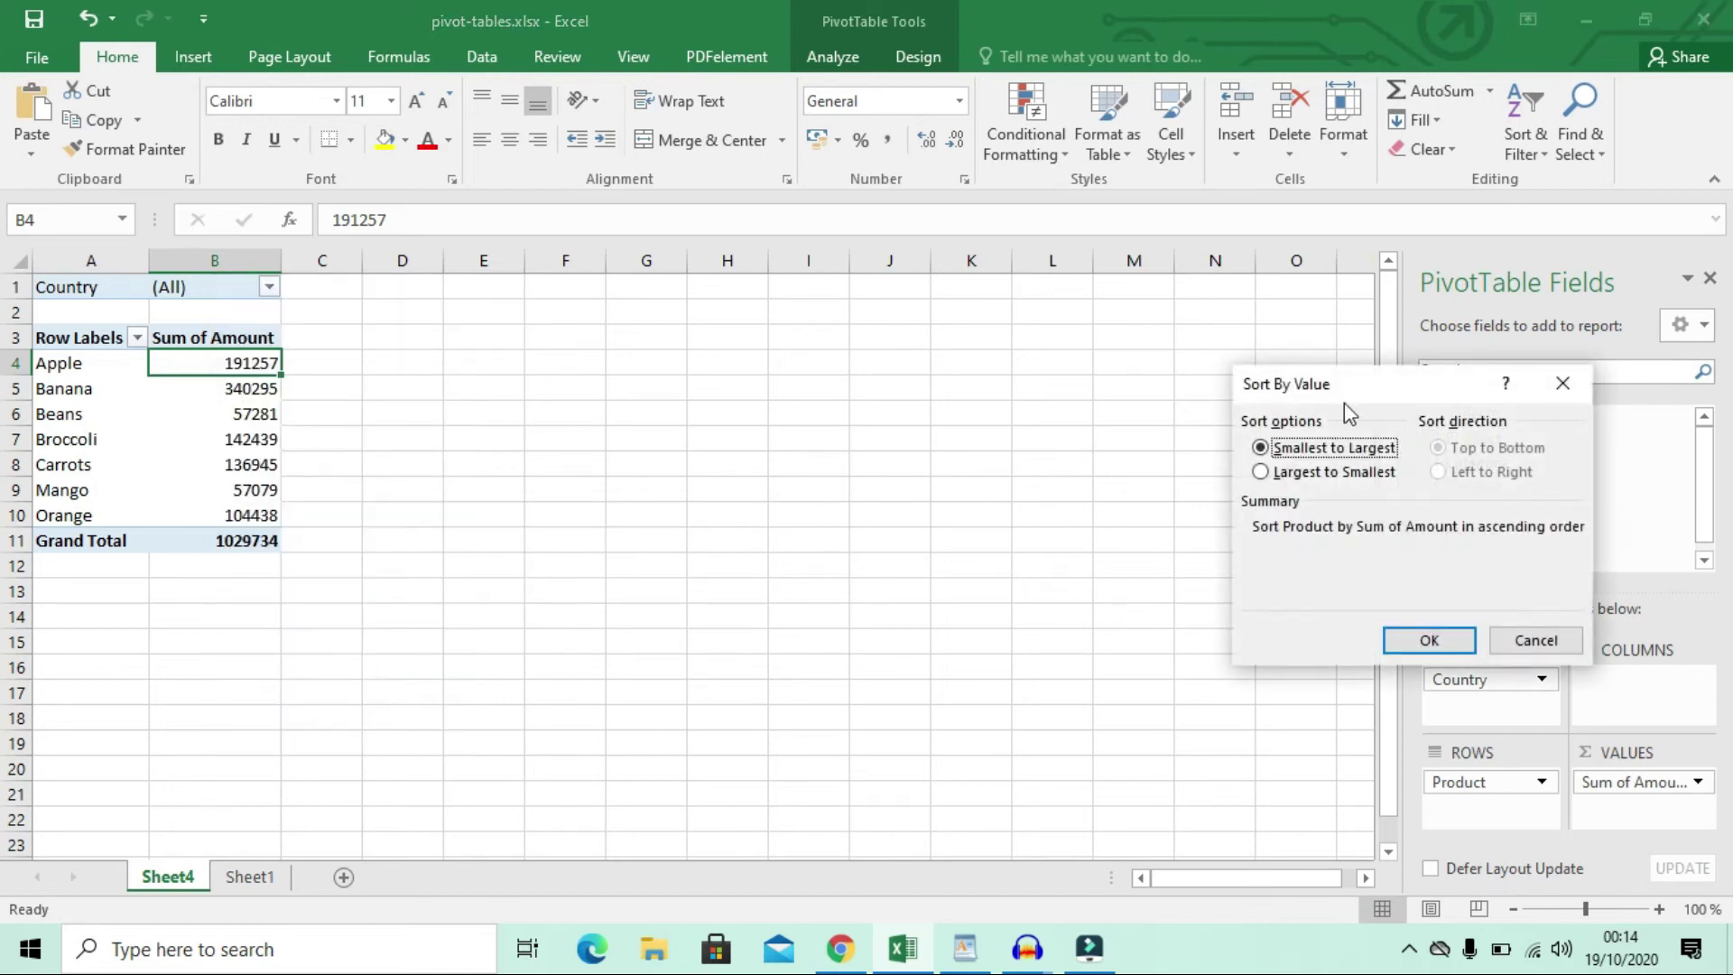
pyautogui.moveTo(1388, 400); pyautogui.dragTo(1023, 363)
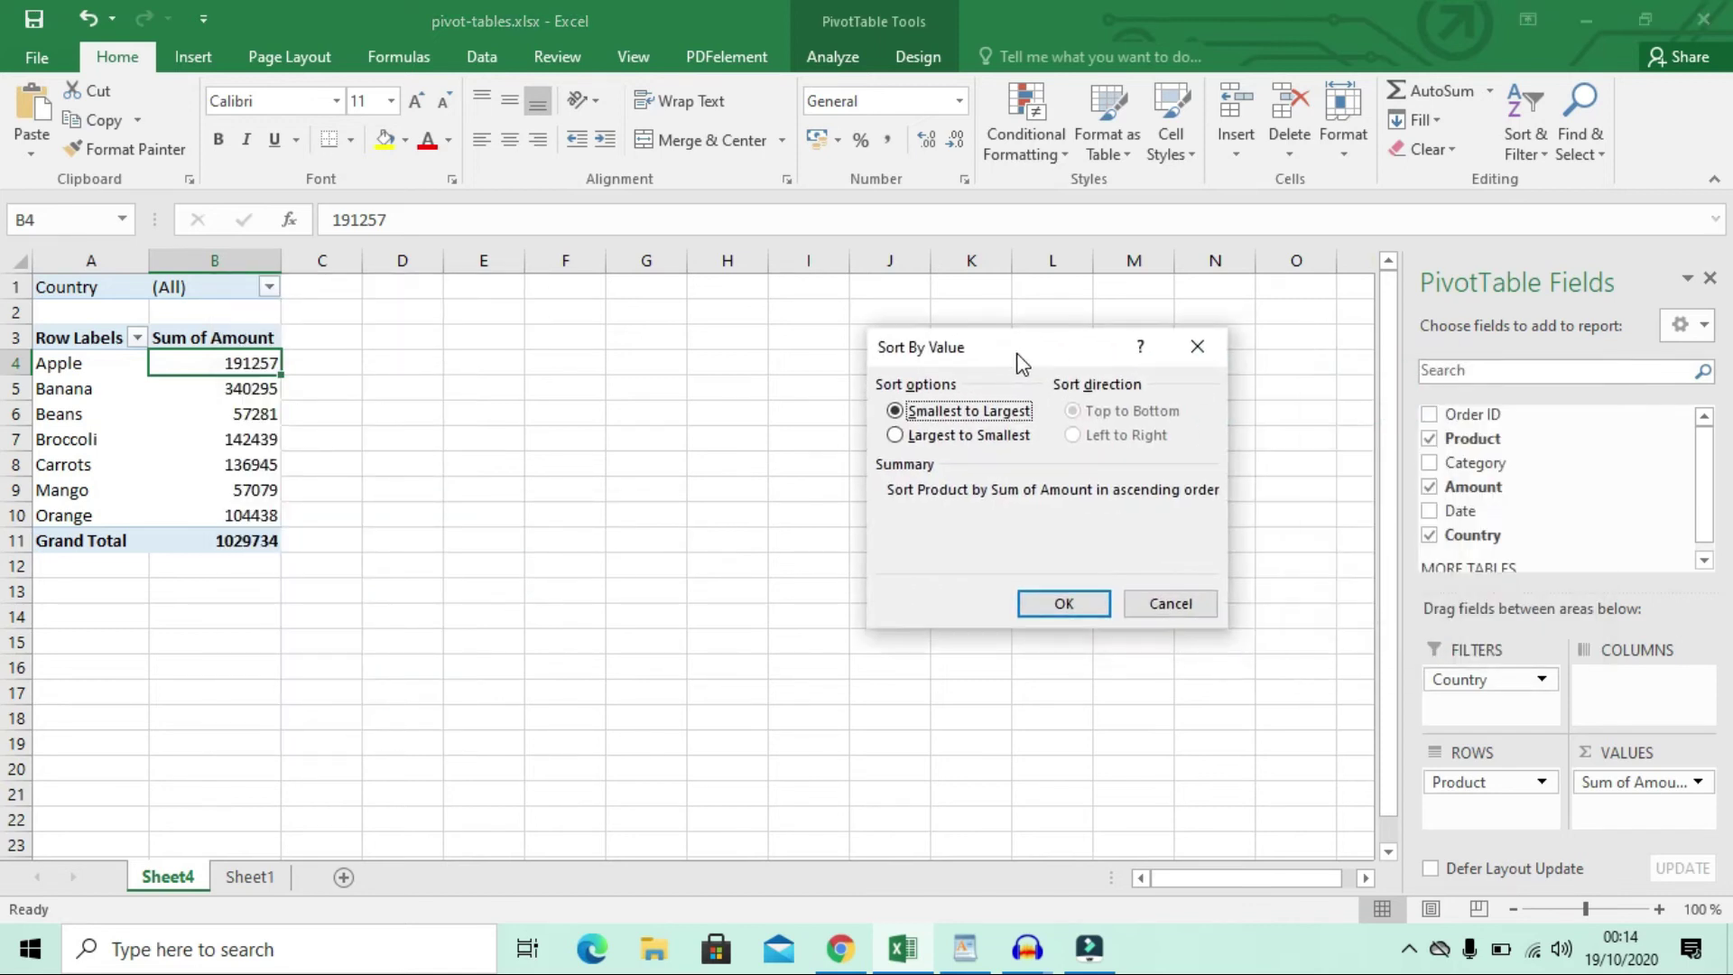
pyautogui.click(896, 436)
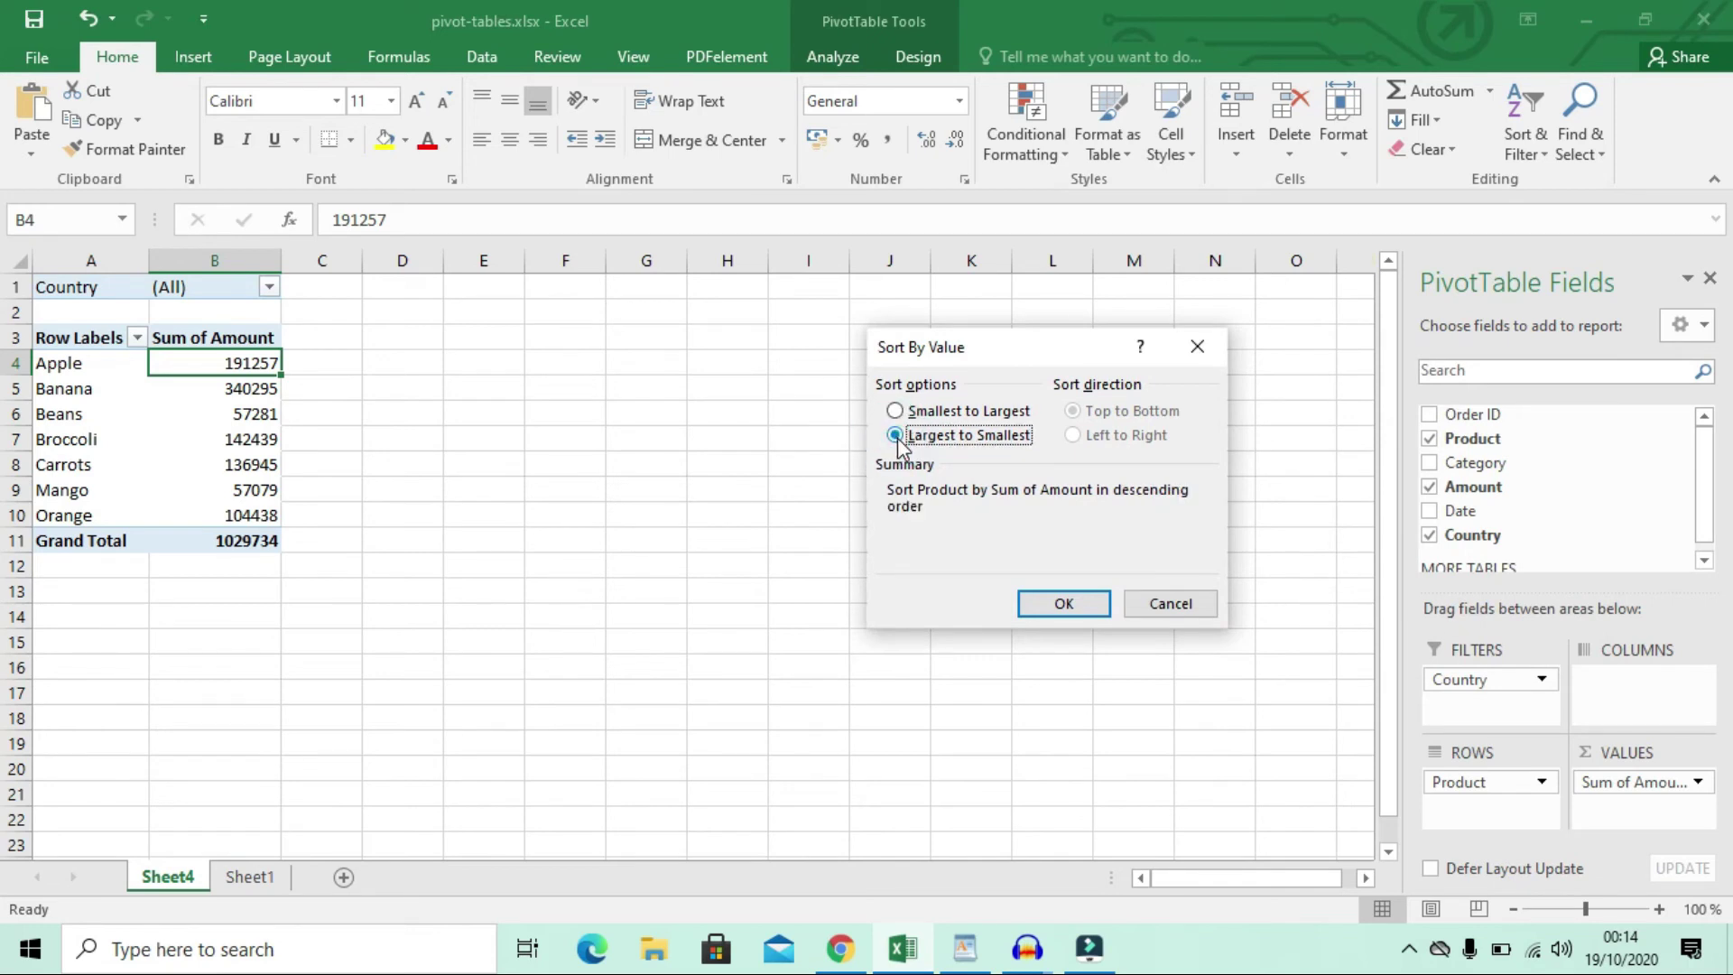
pyautogui.click(1079, 592)
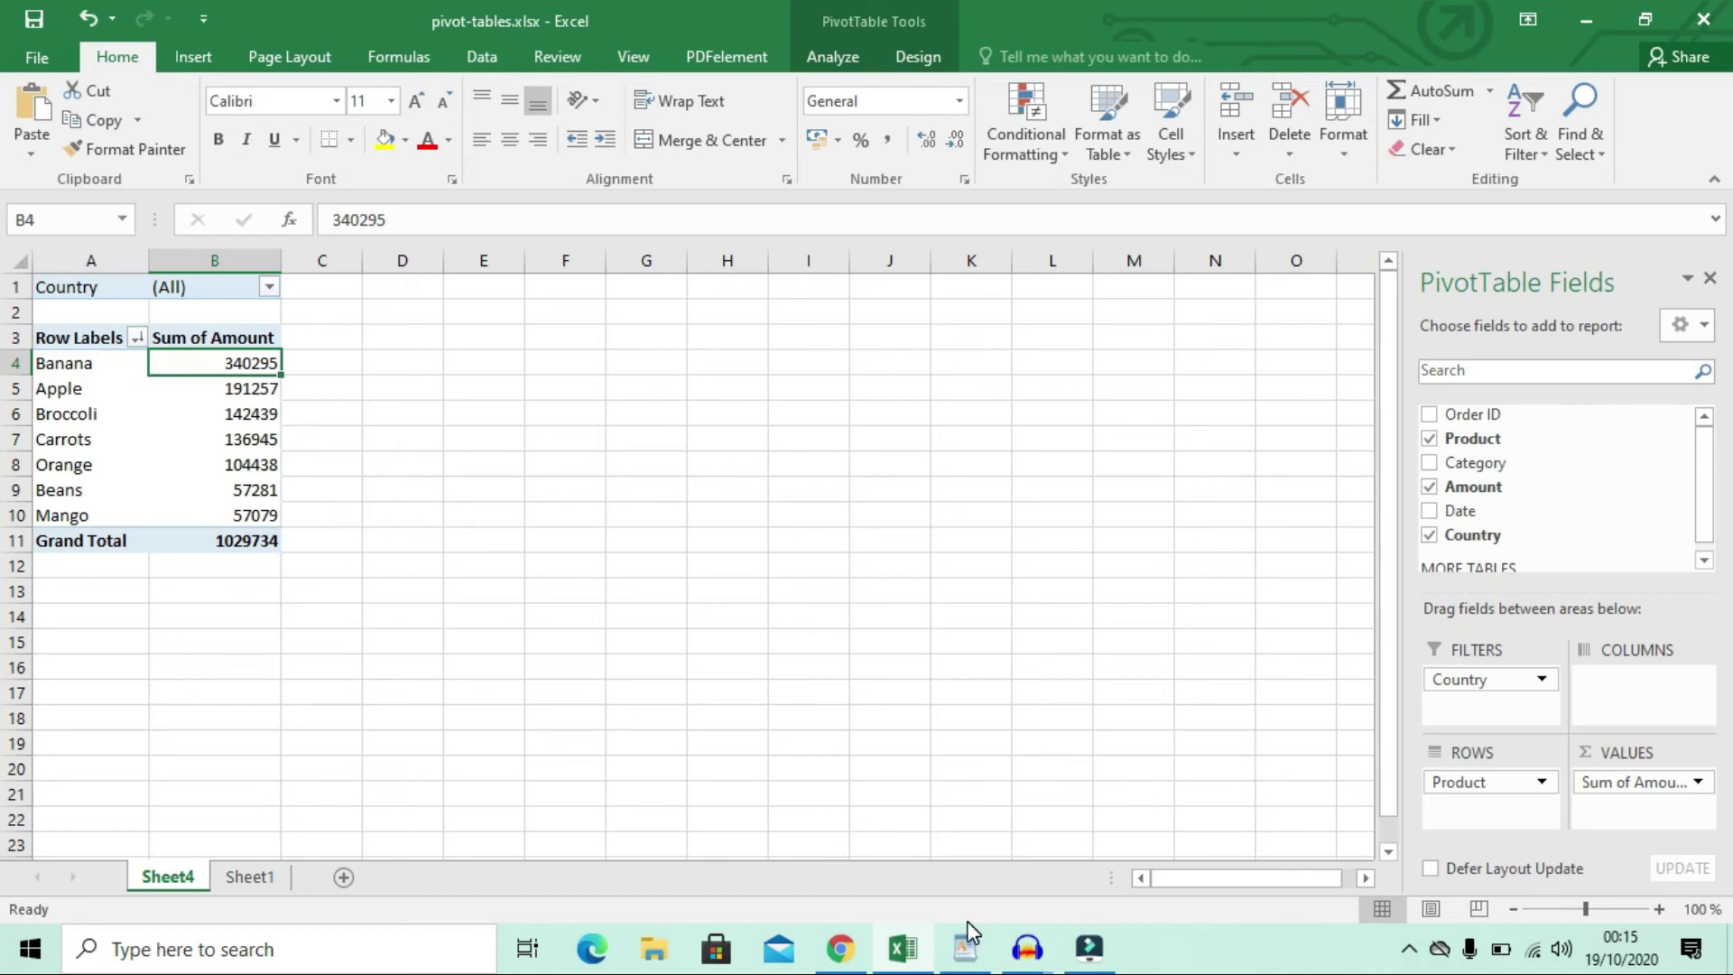
# Check the topic outline in WordPad, return to Excel and filter the pivot table's Country field to Kenya
pyautogui.click(965, 950)
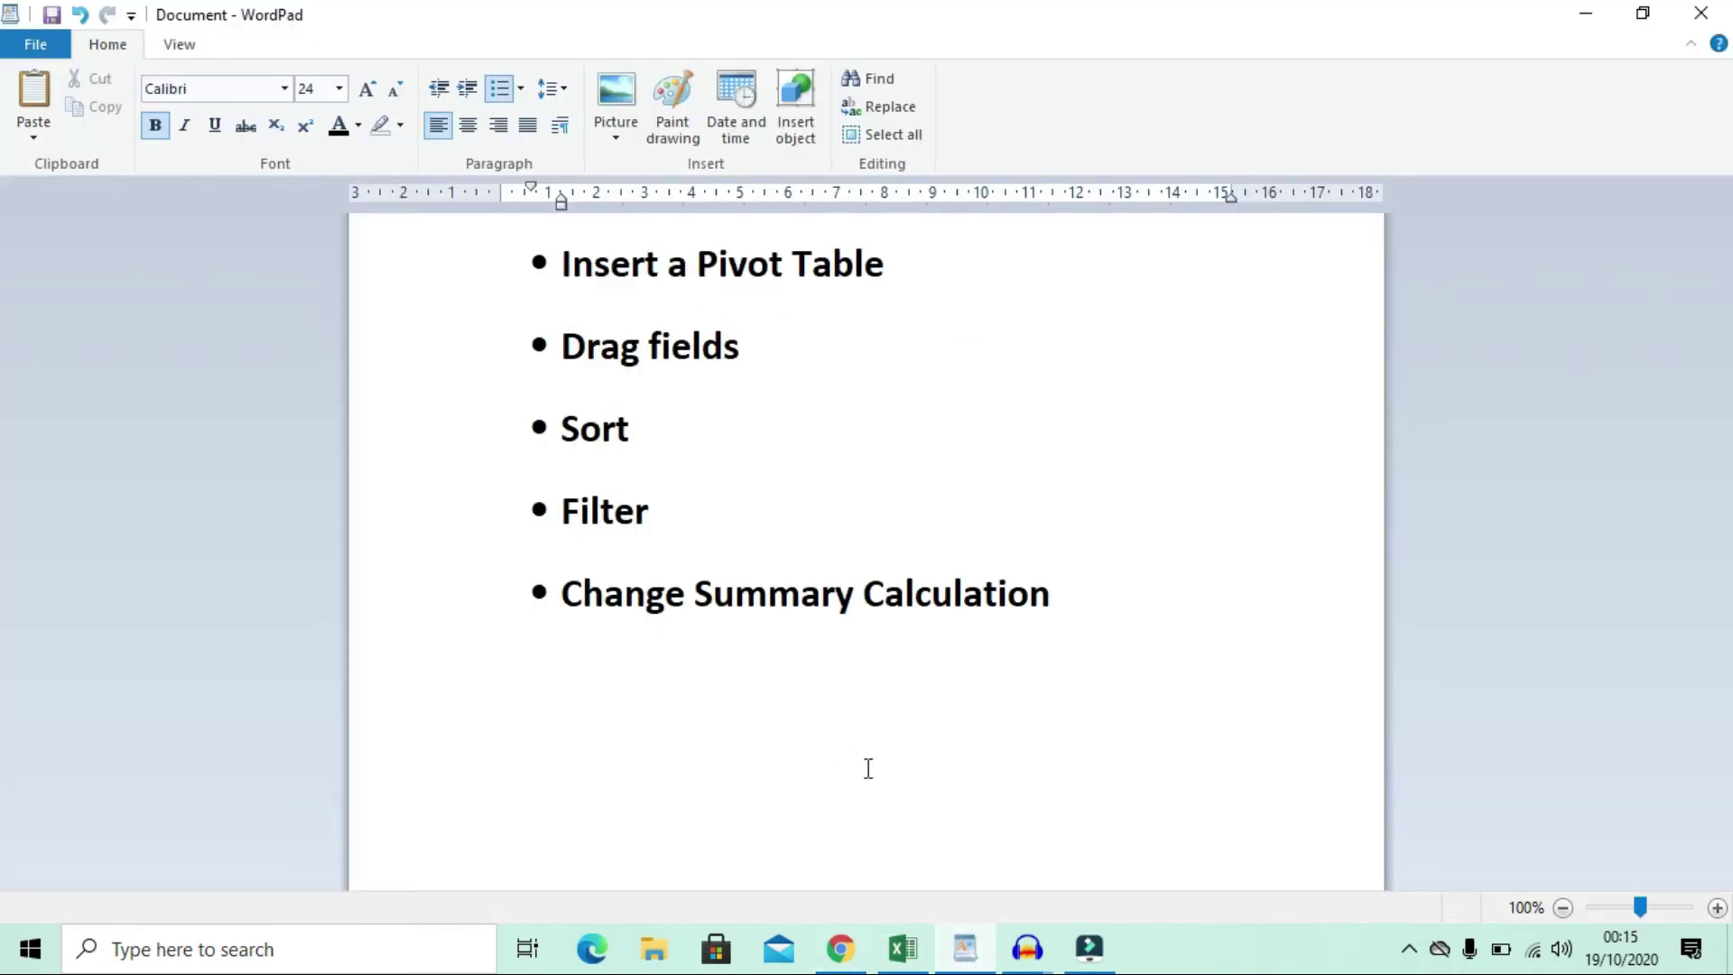
pyautogui.click(903, 948)
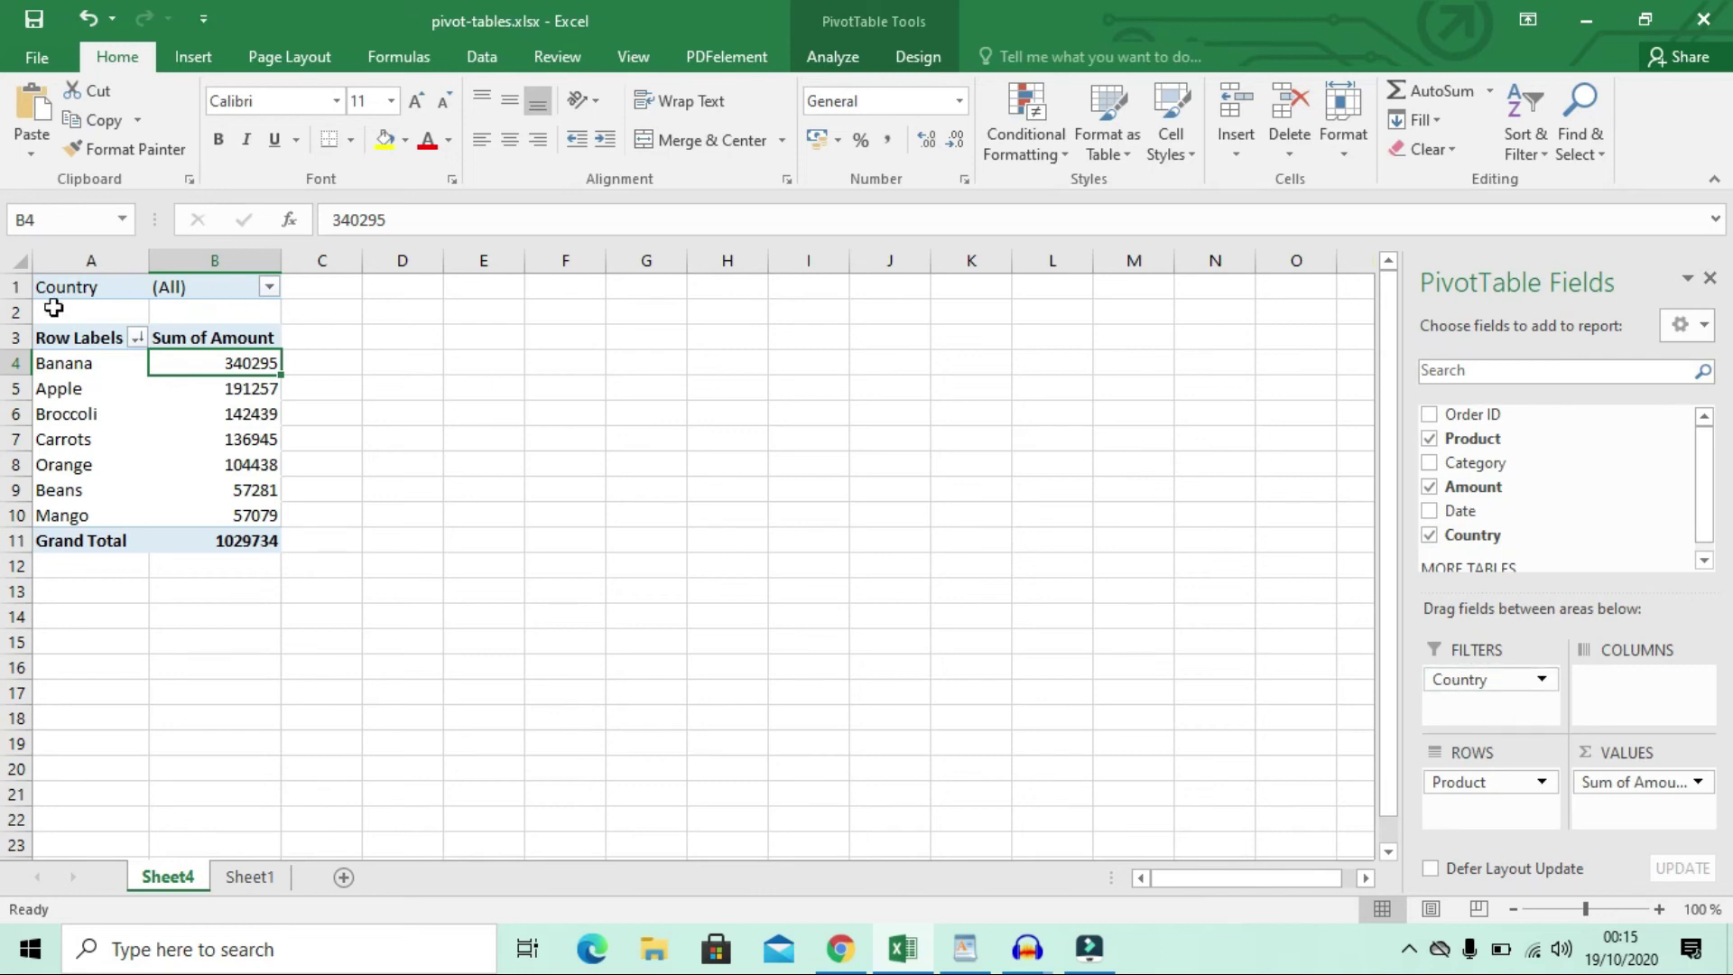
pyautogui.click(270, 288)
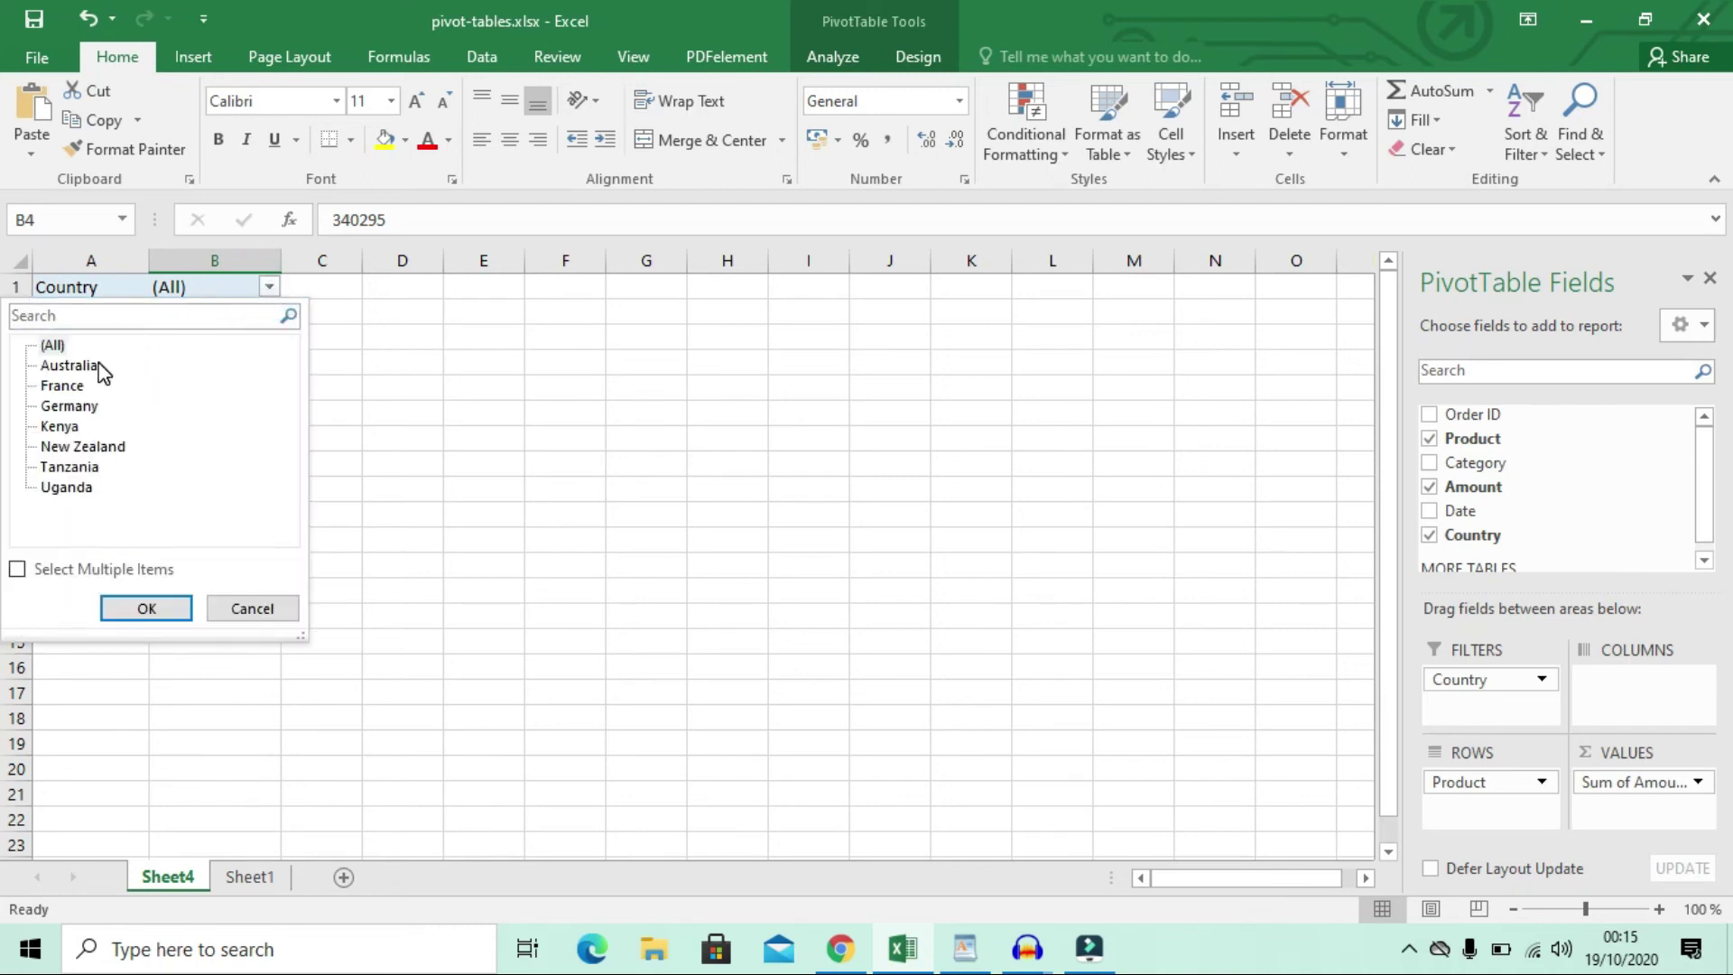
pyautogui.click(72, 425)
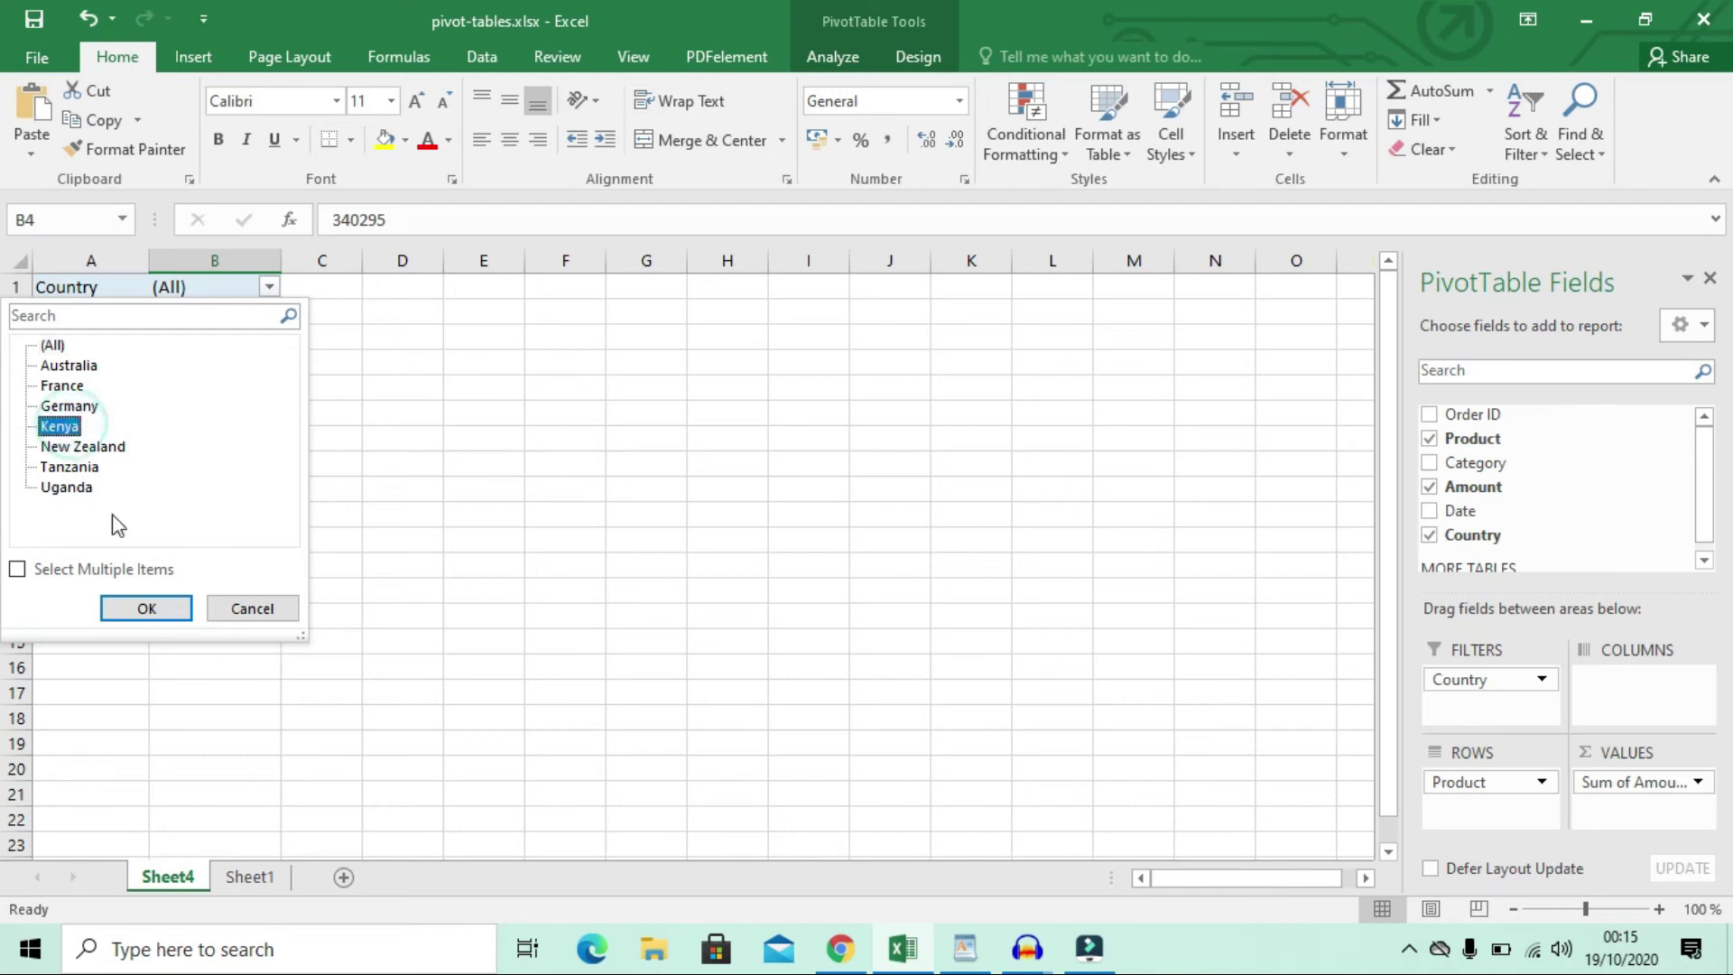
pyautogui.click(151, 608)
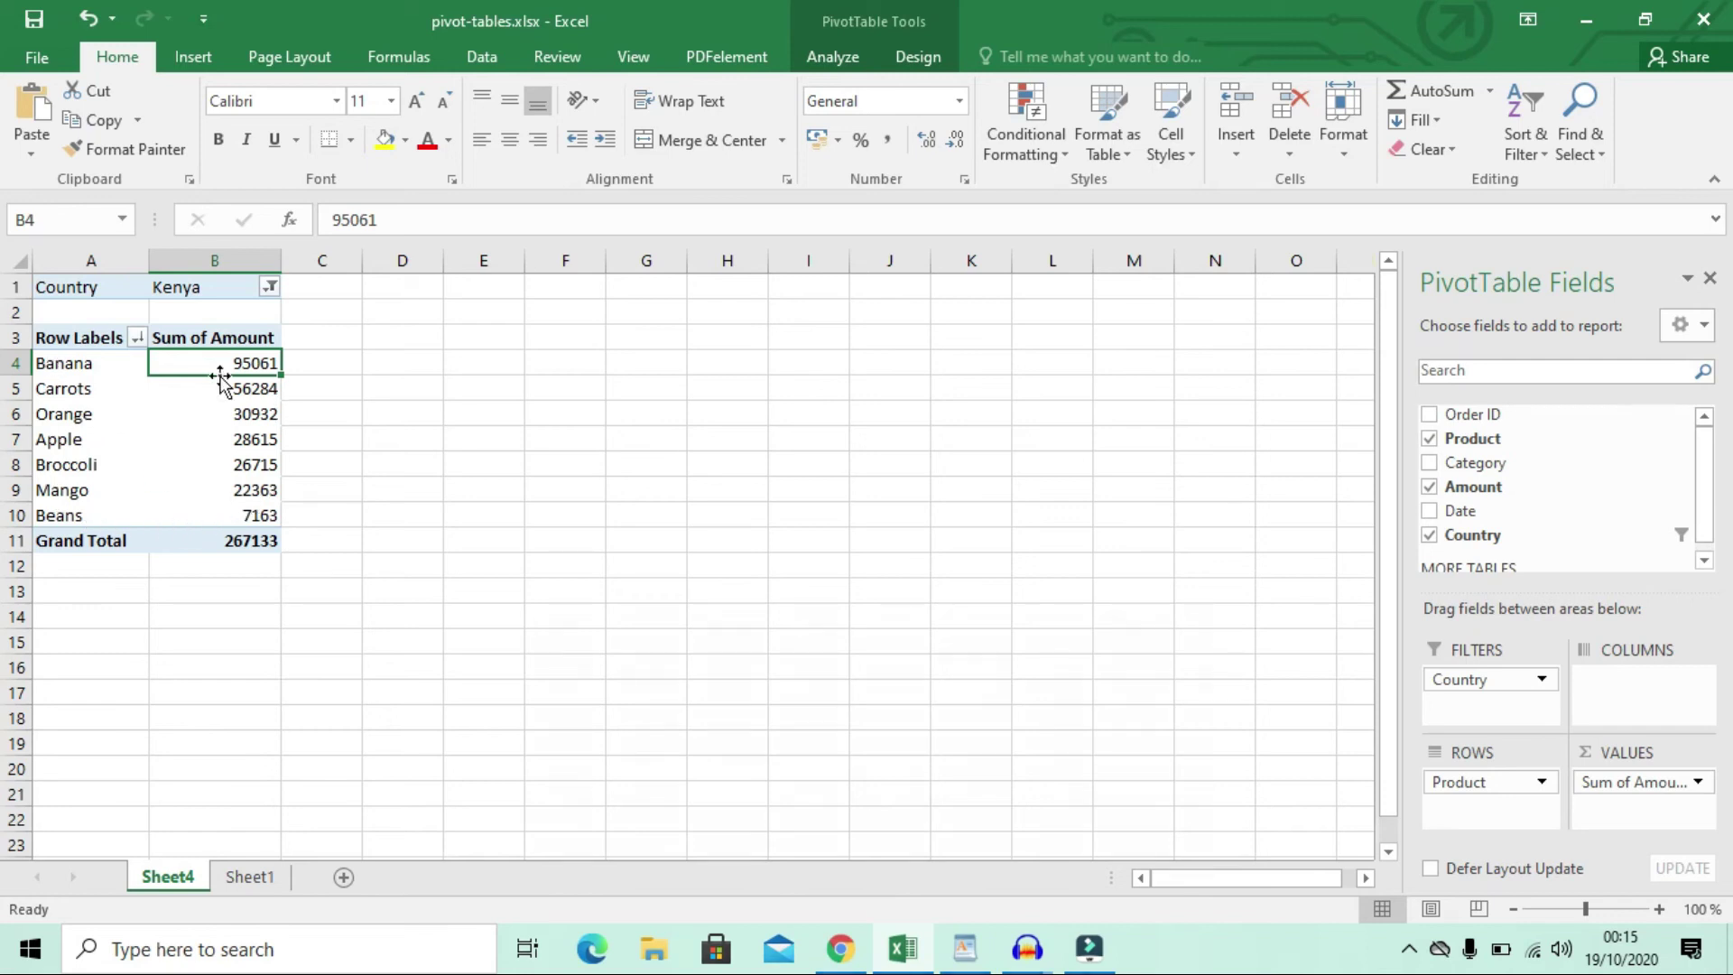
pyautogui.moveTo(168, 426)
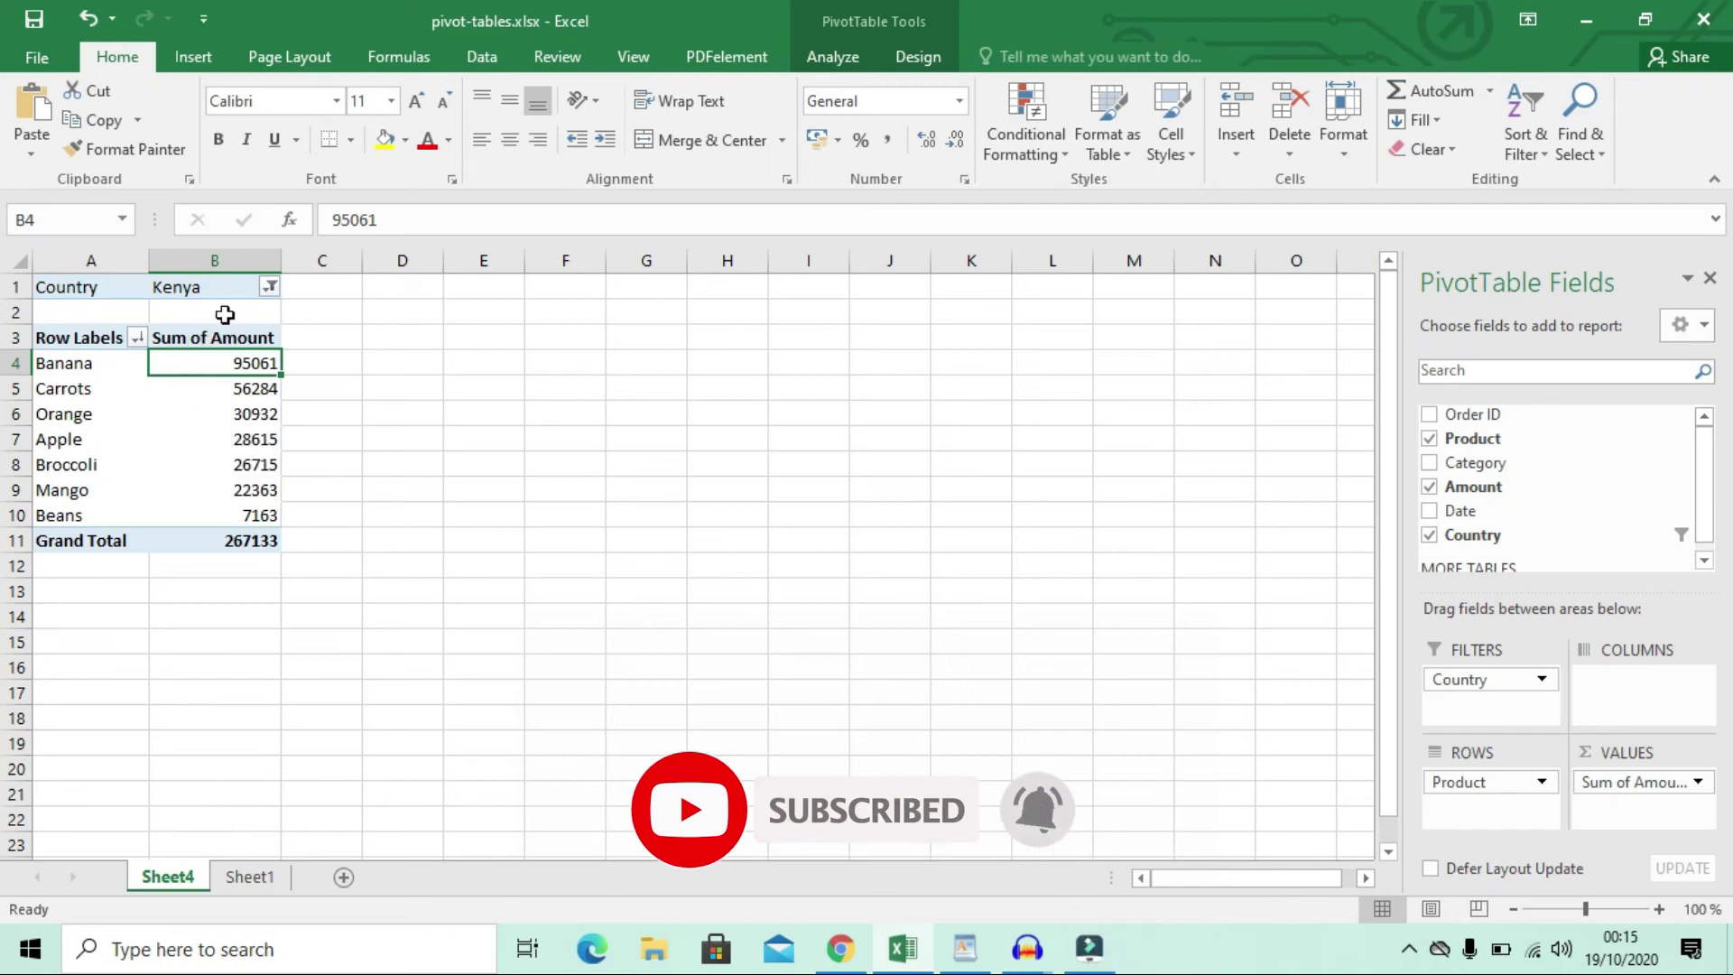
# Change the pivot table's Country filter to Tanzania
pyautogui.click(269, 287)
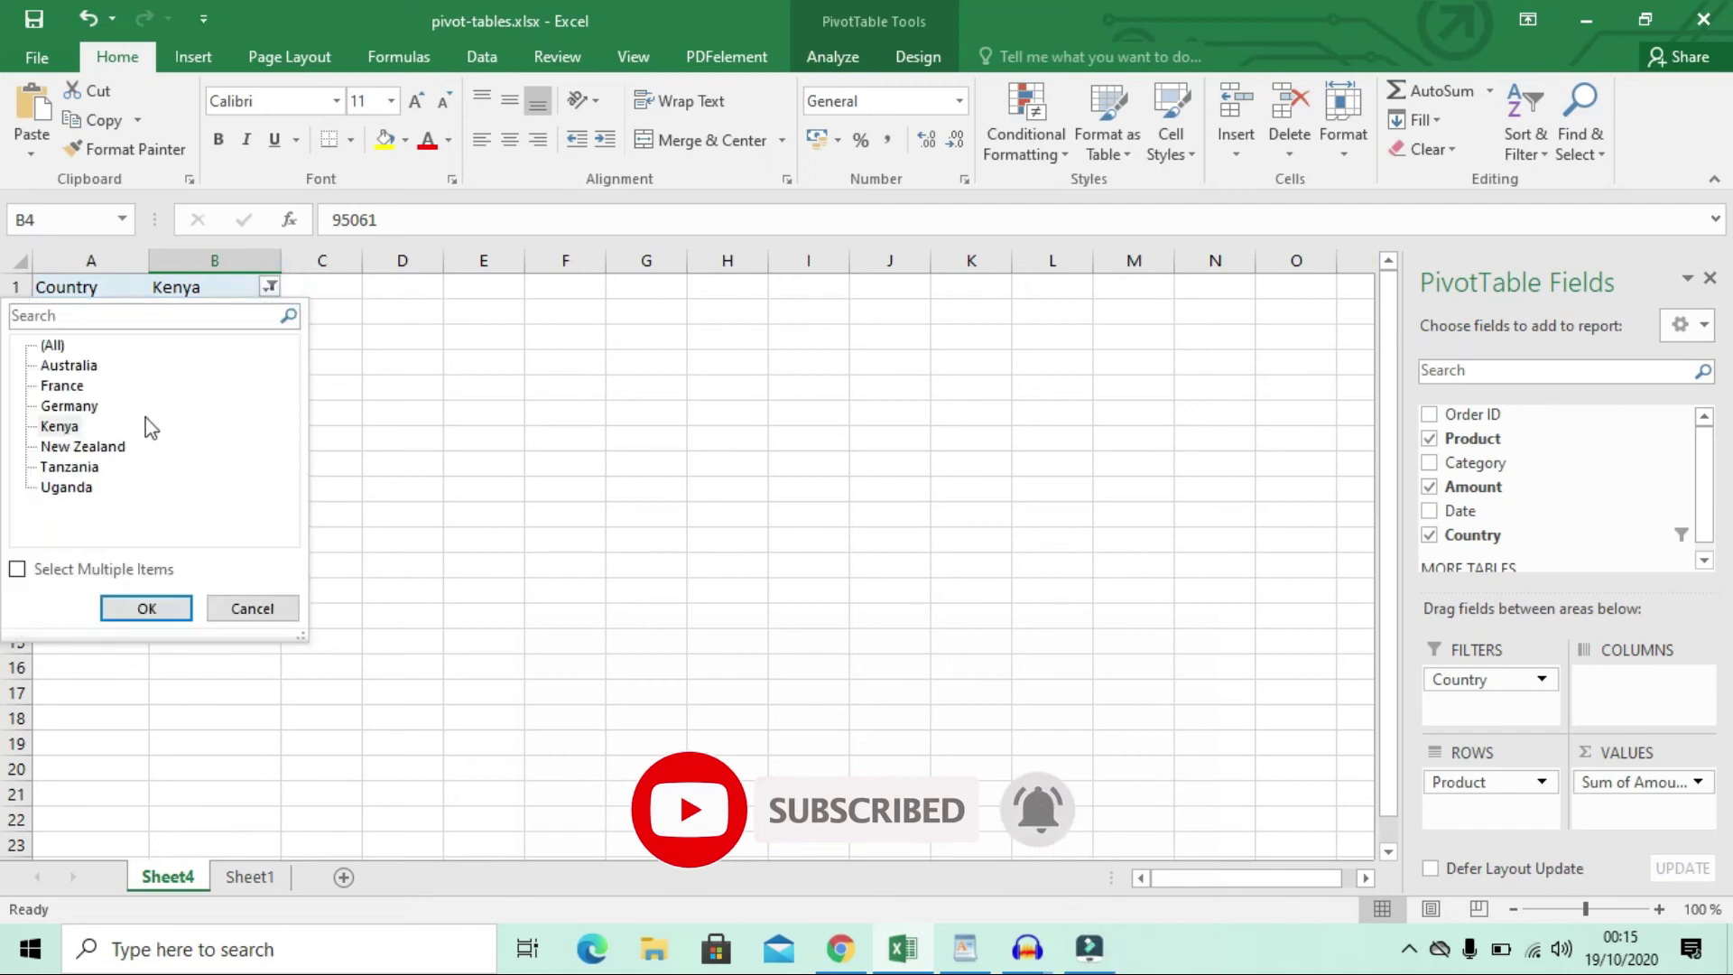
pyautogui.click(70, 468)
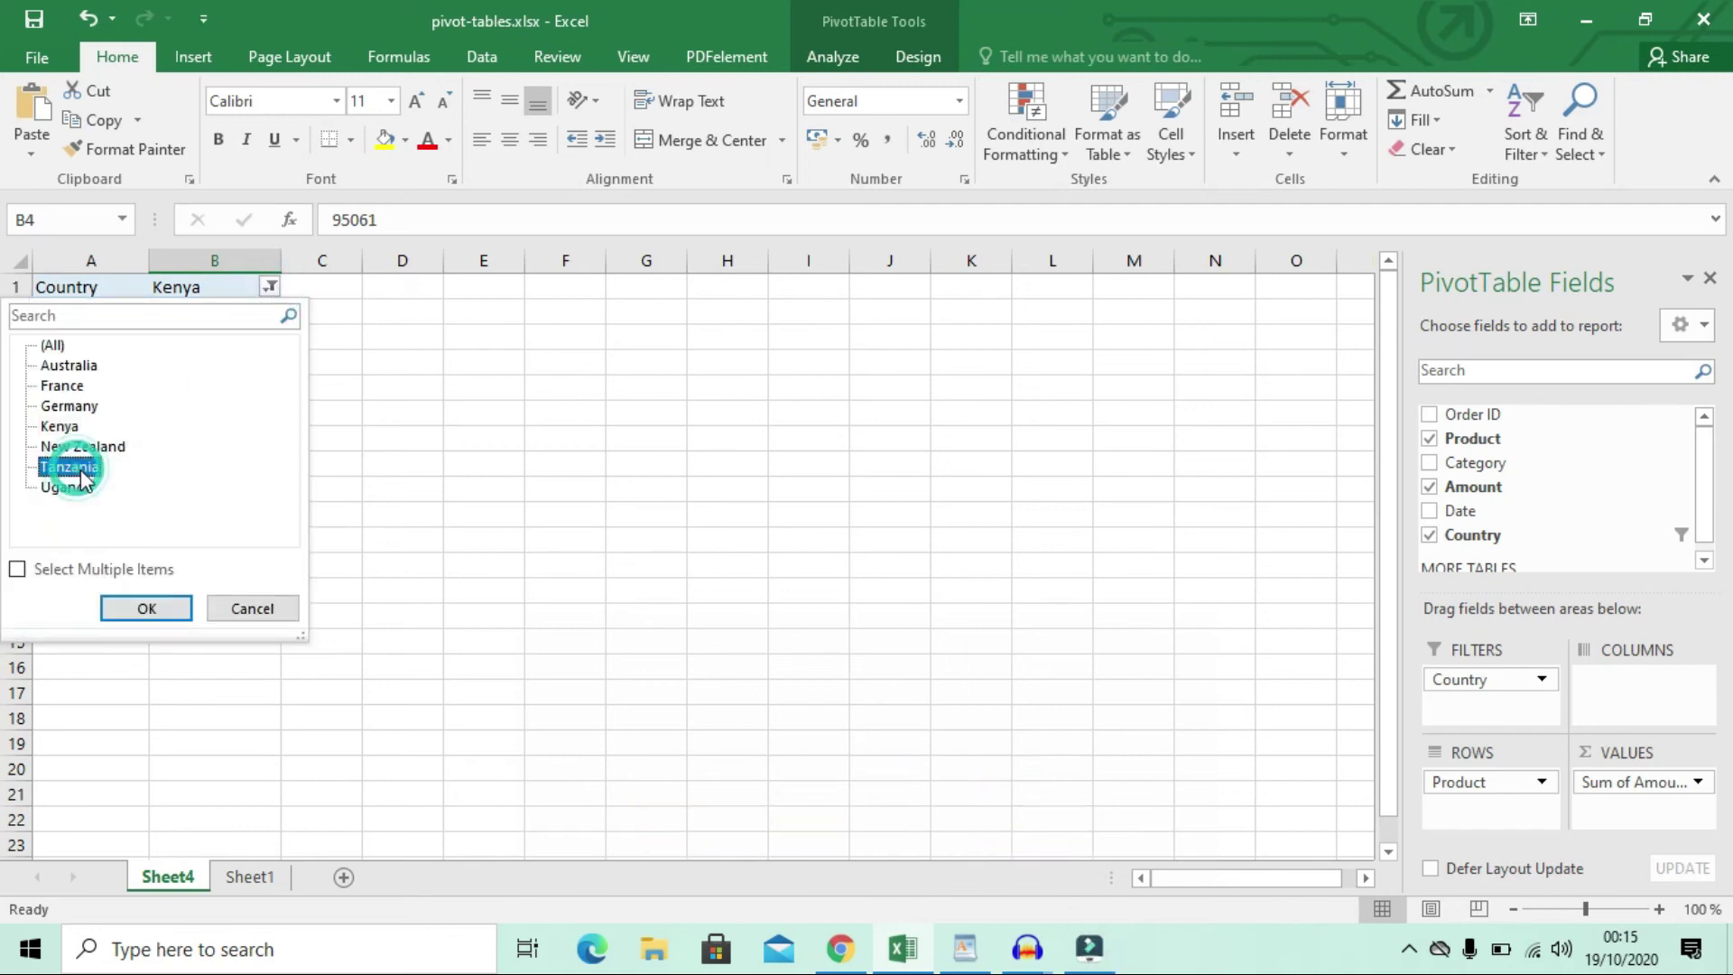
pyautogui.click(151, 610)
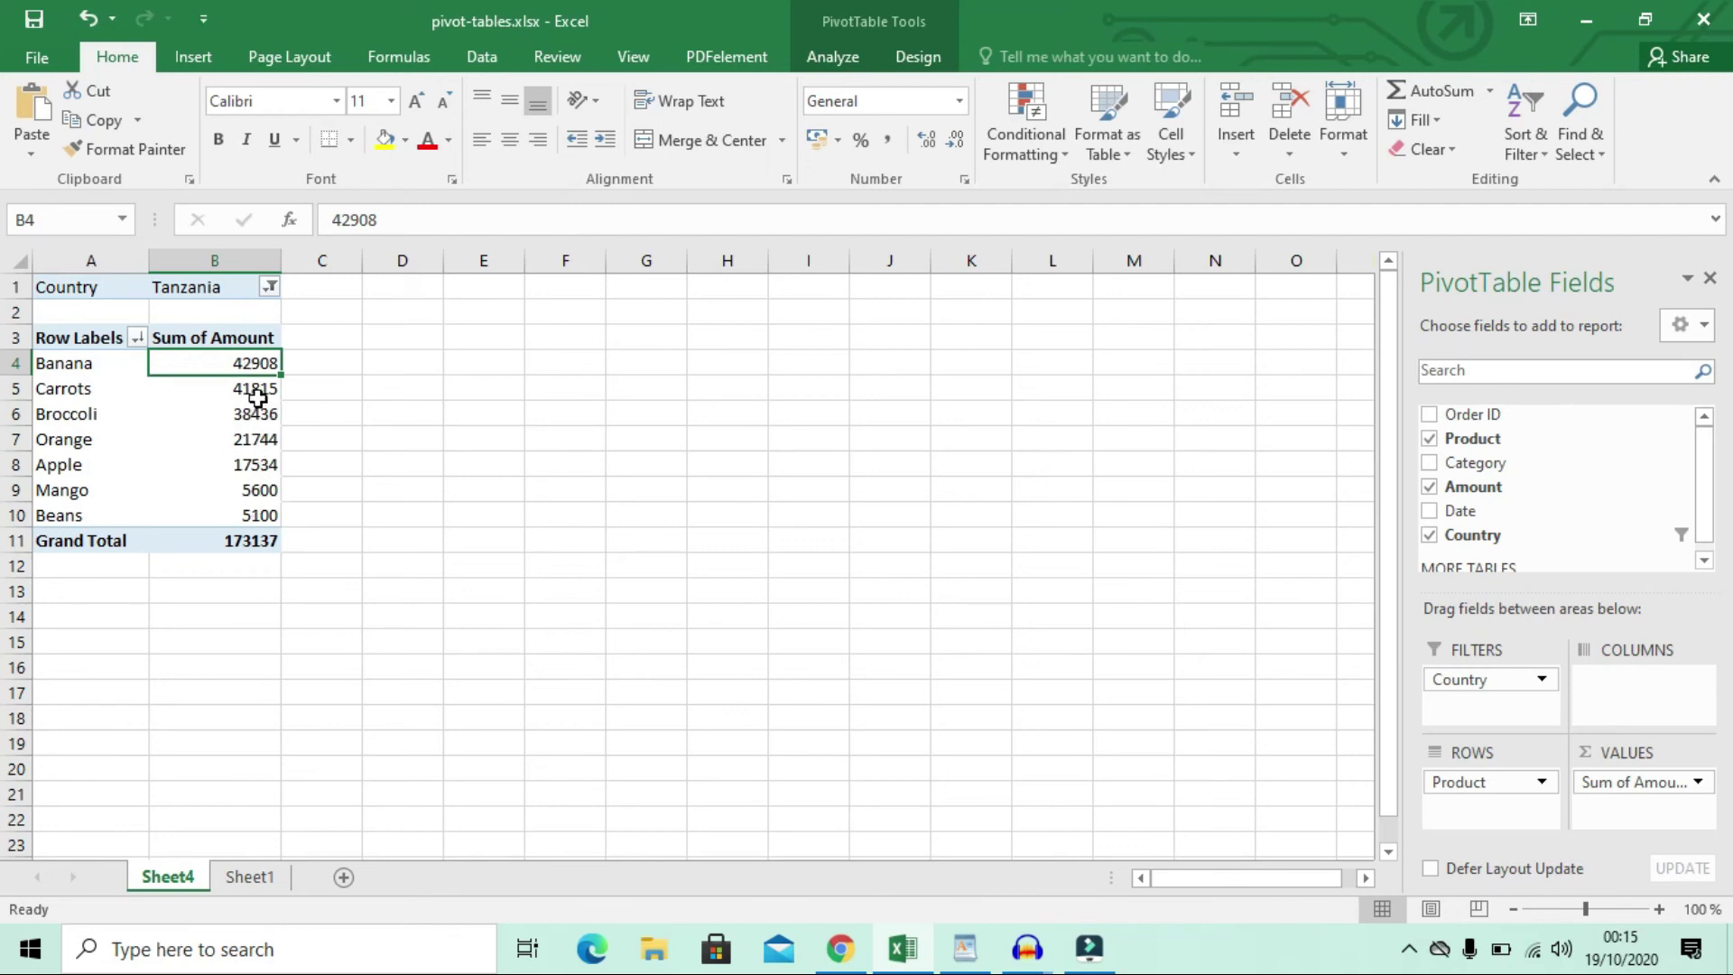
# Change the pivot table's Country filter to Germany
pyautogui.click(269, 285)
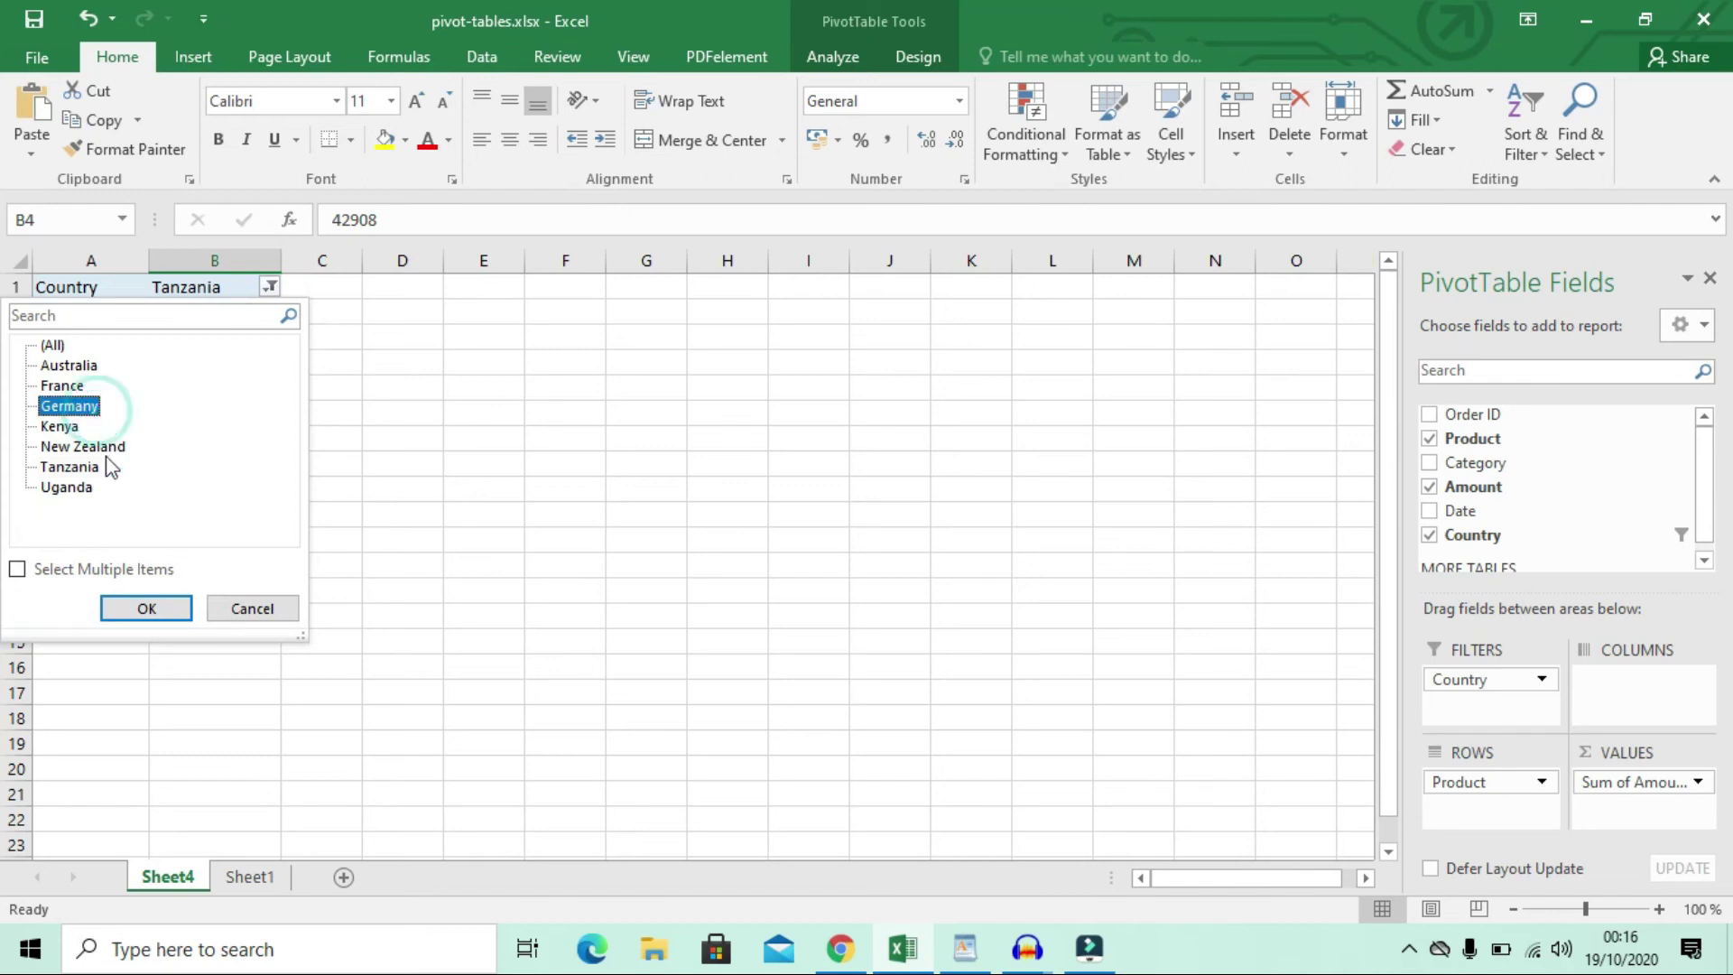
pyautogui.click(144, 606)
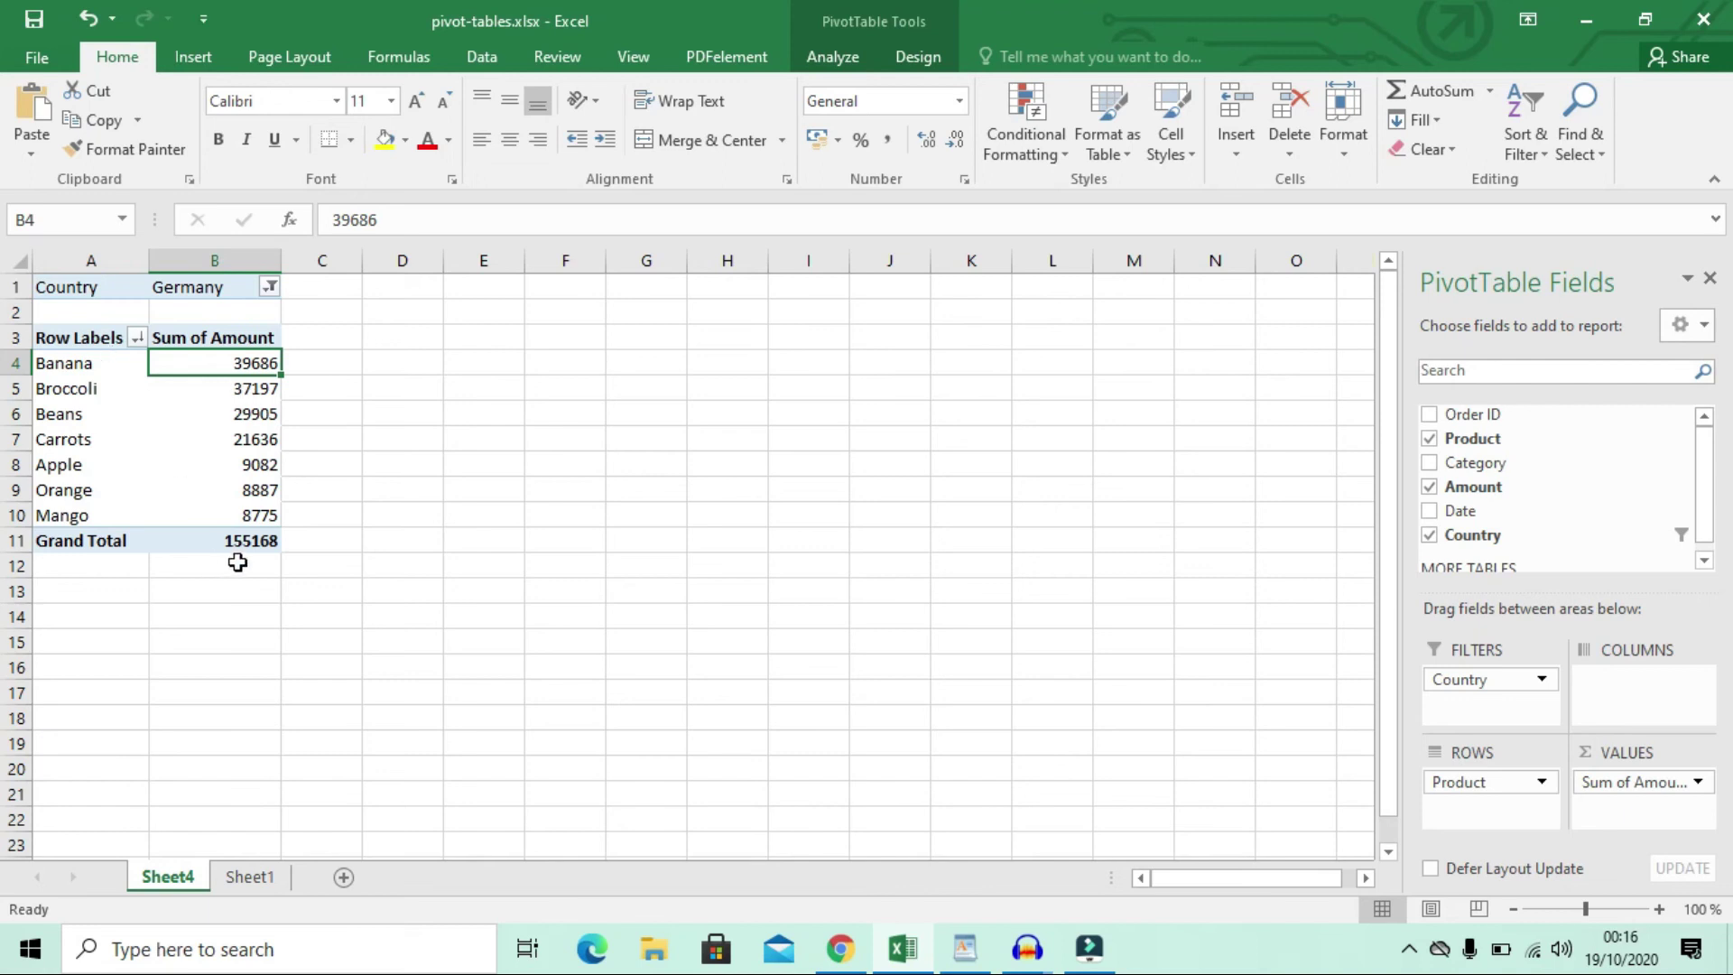
pyautogui.moveTo(277, 512)
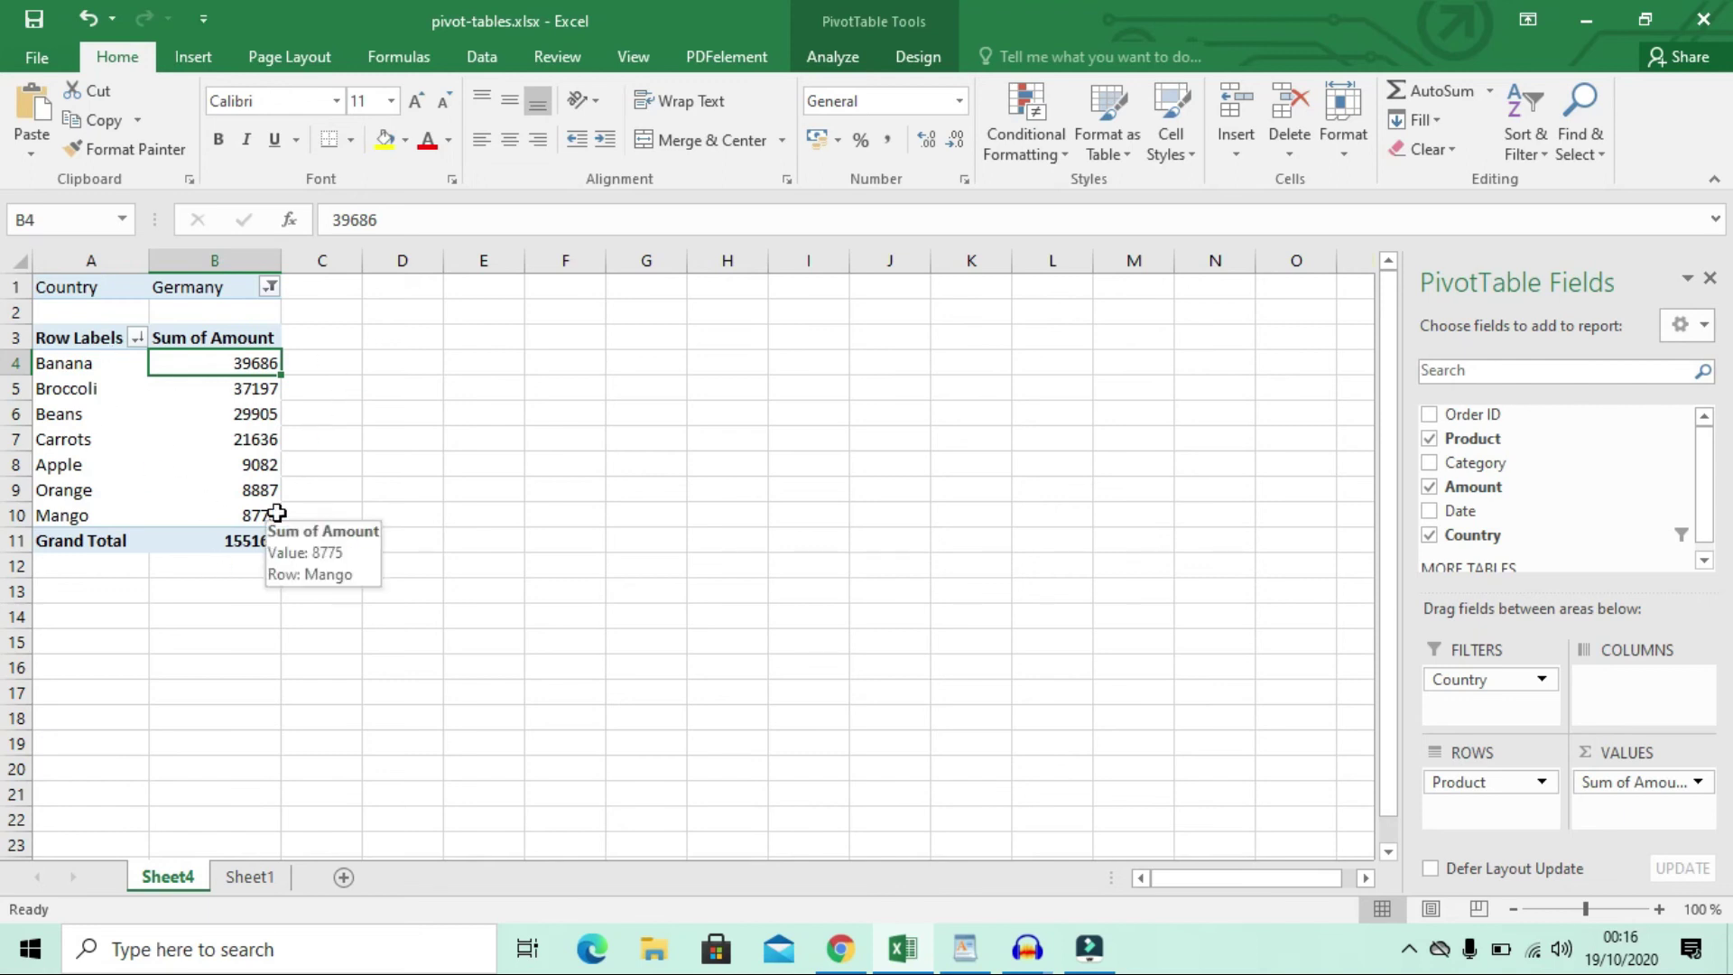
# Check the topic outline in WordPad, return to Excel and summarize the pivot table's Amount field by Count in Value Field Settings
pyautogui.click(961, 952)
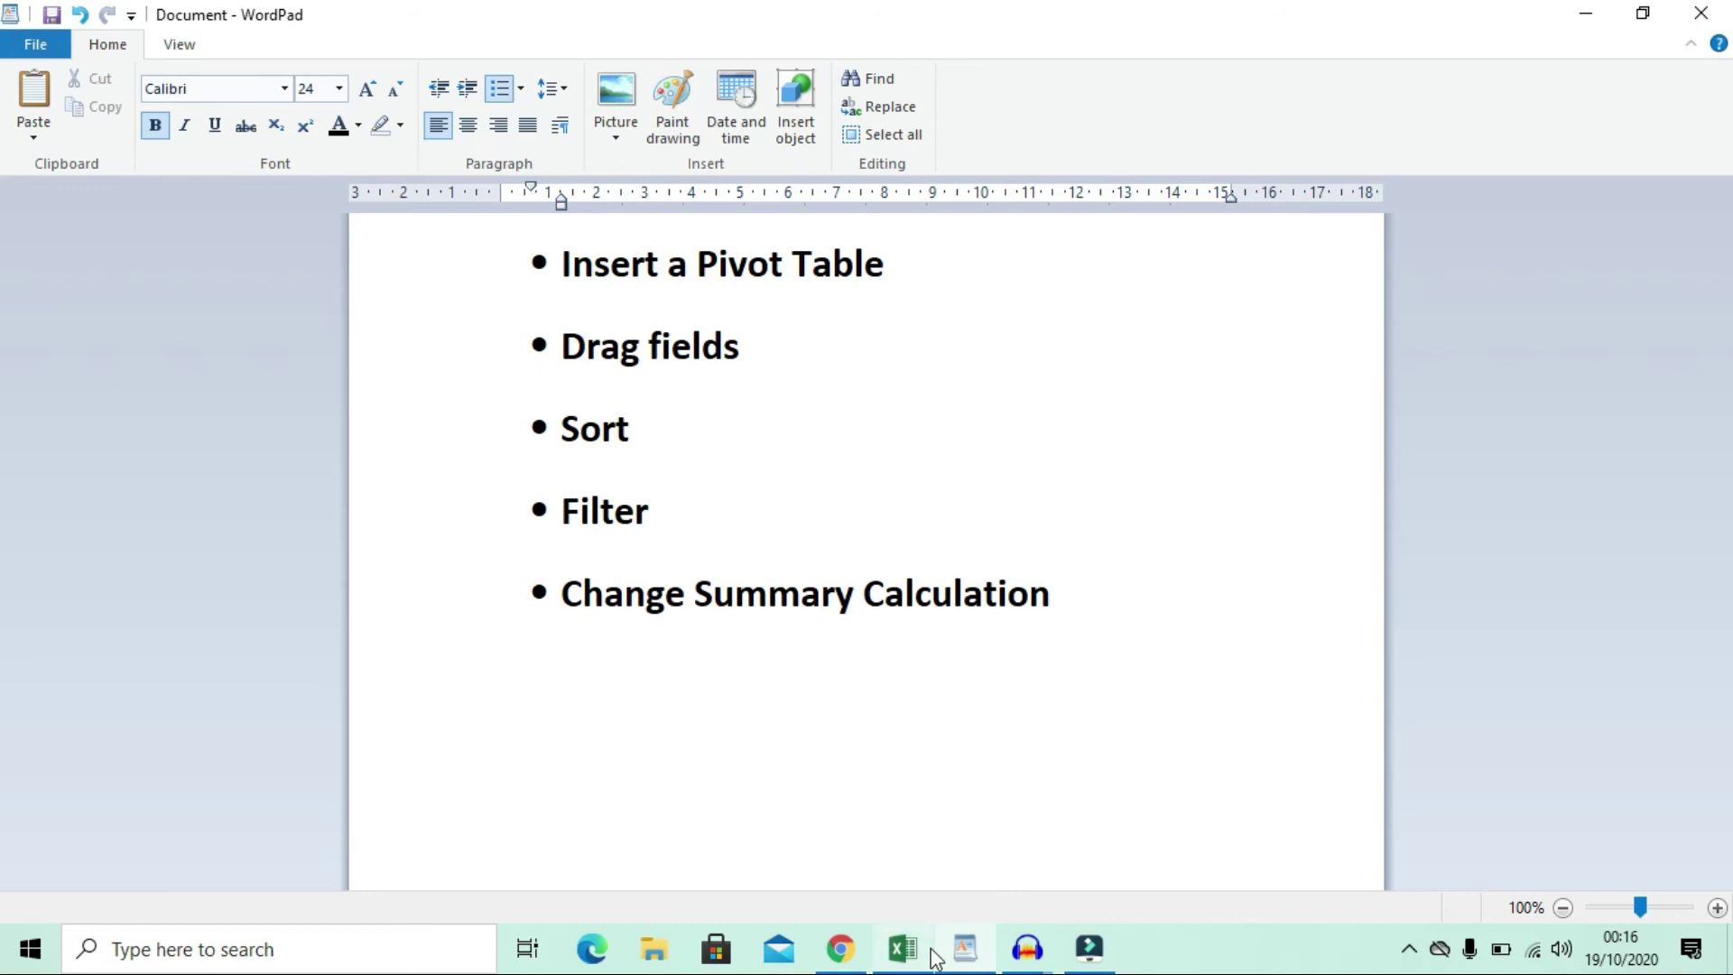
pyautogui.click(898, 952)
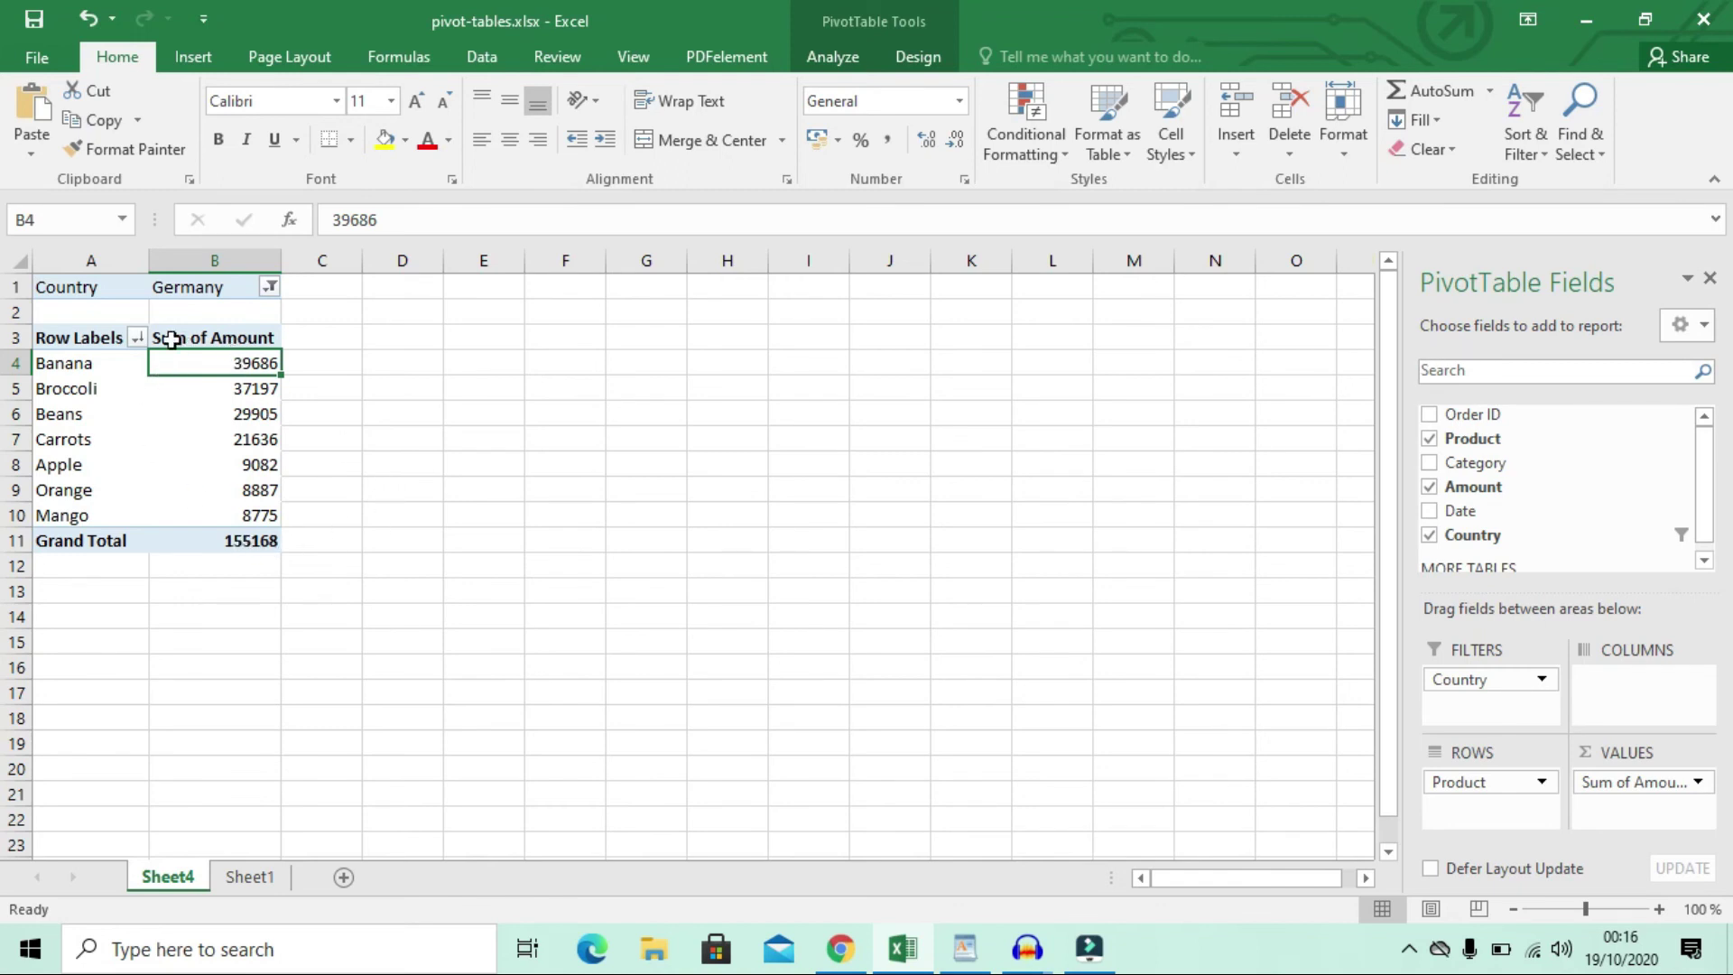
pyautogui.moveTo(247, 471)
pyautogui.moveTo(184, 364)
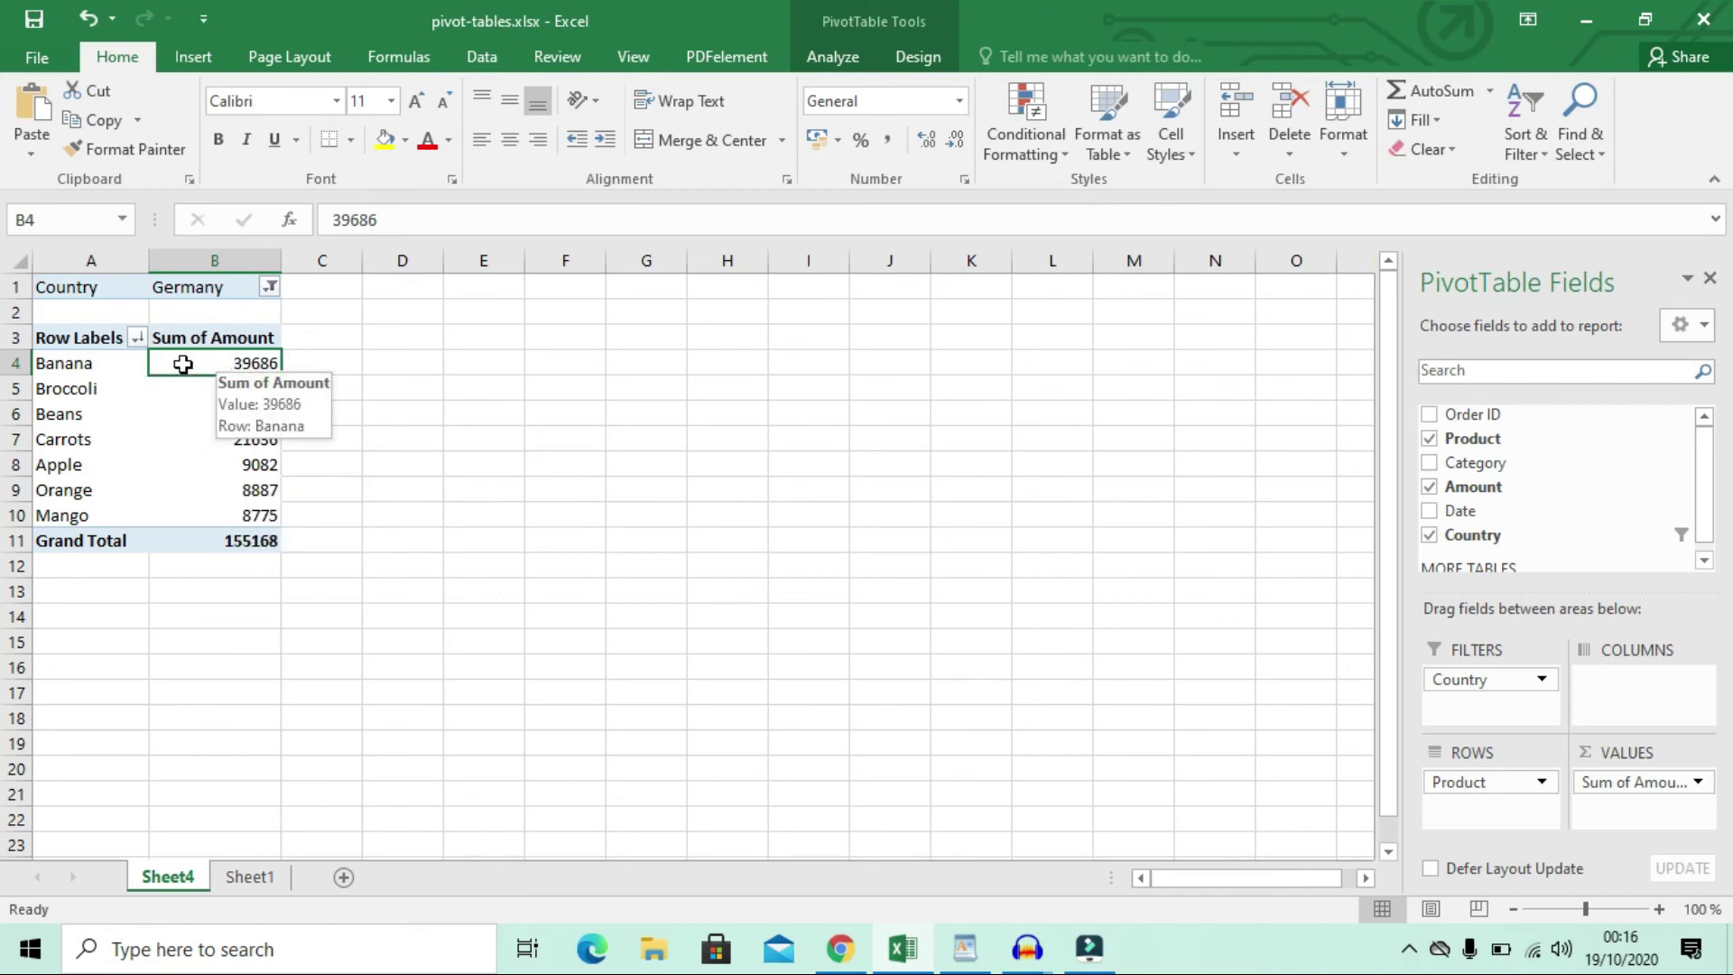
pyautogui.rightClick(185, 368)
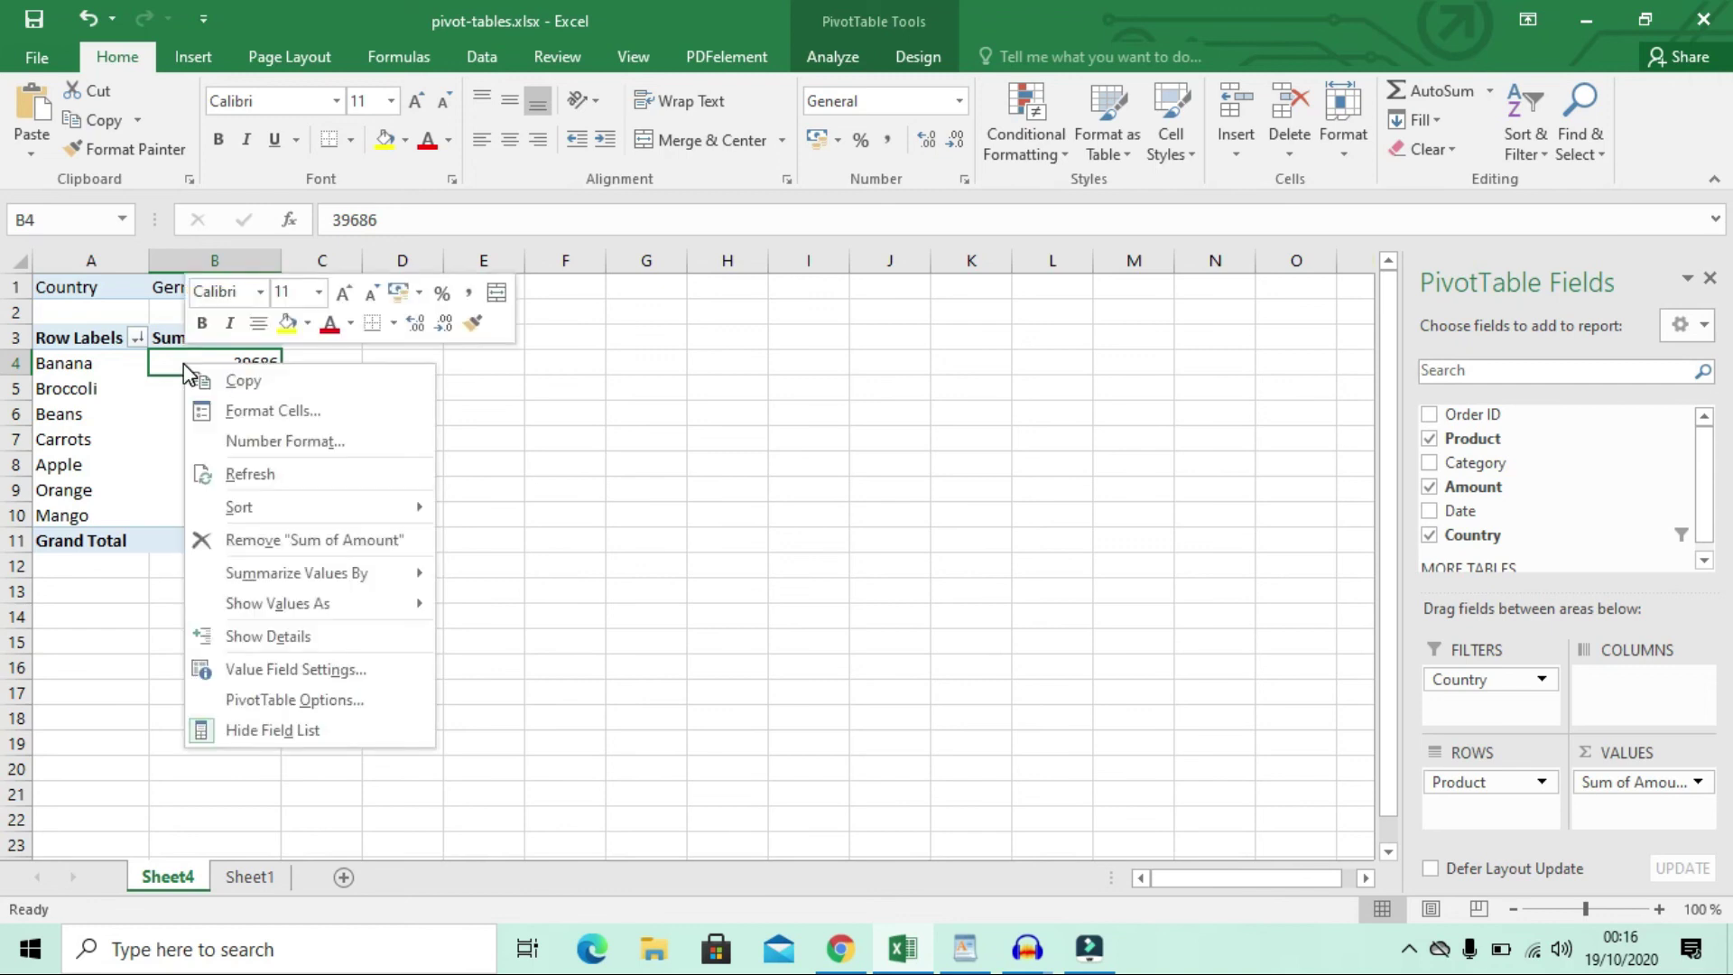
pyautogui.click(257, 681)
pyautogui.moveTo(313, 498); pyautogui.dragTo(848, 275)
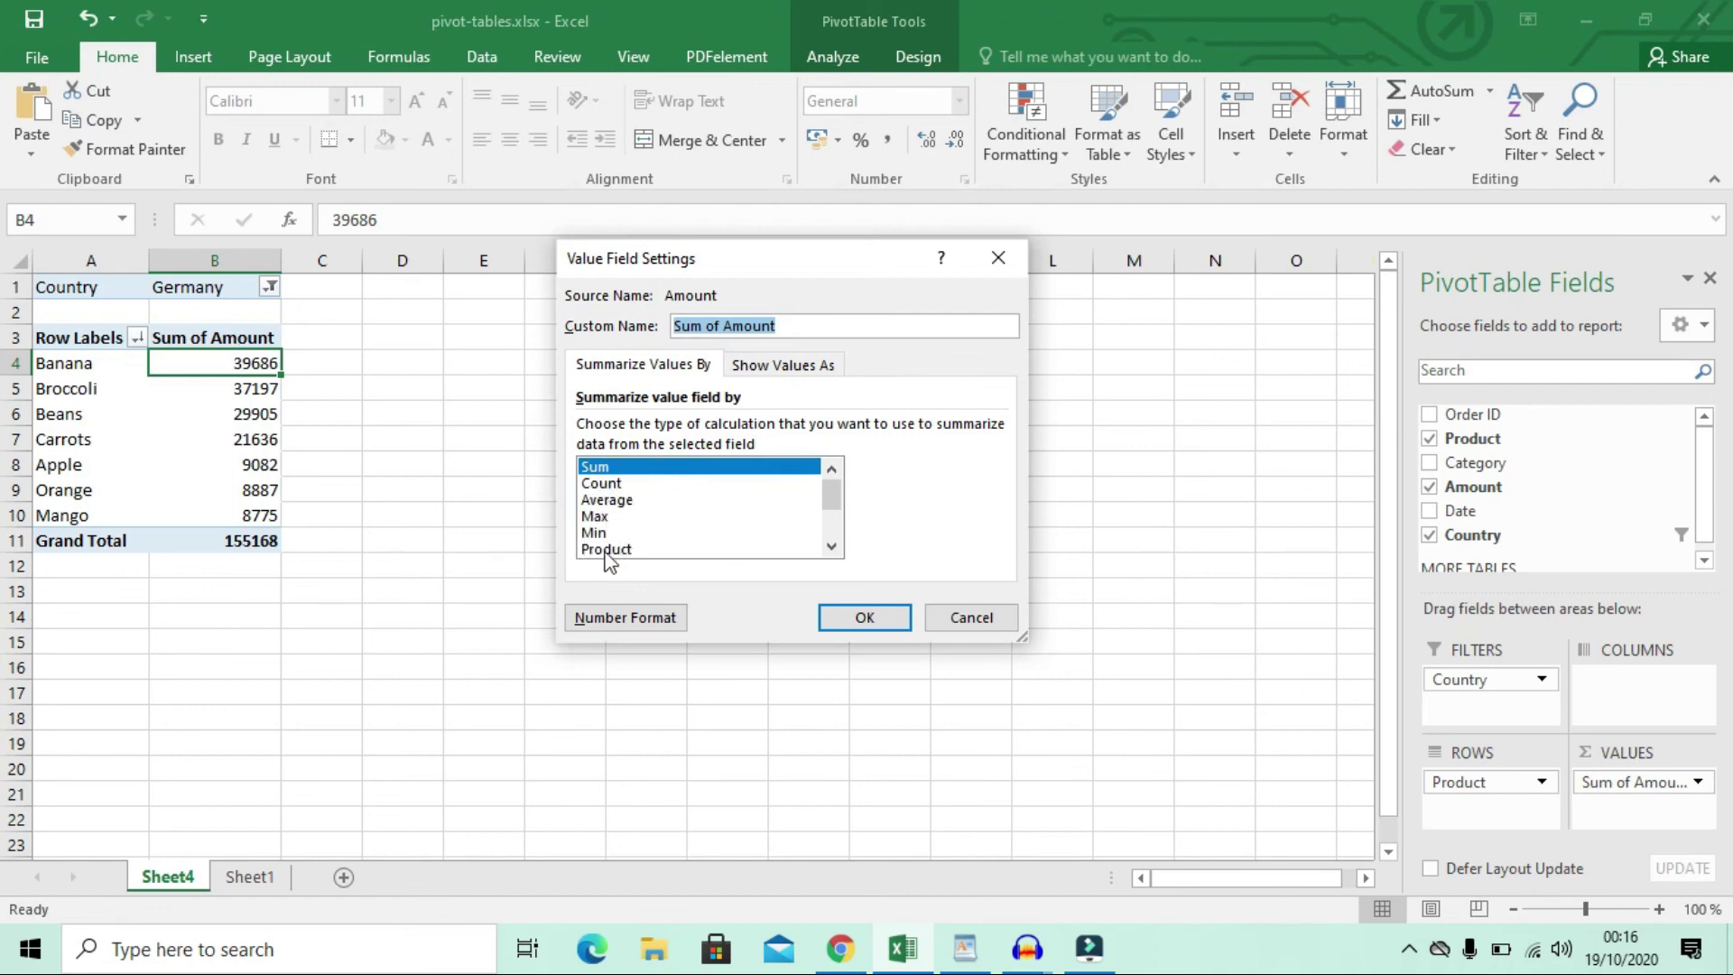
pyautogui.moveTo(838, 506)
pyautogui.mouseDown()
pyautogui.moveTo(838, 542)
pyautogui.moveTo(838, 498)
pyautogui.mouseUp()
pyautogui.click(609, 484)
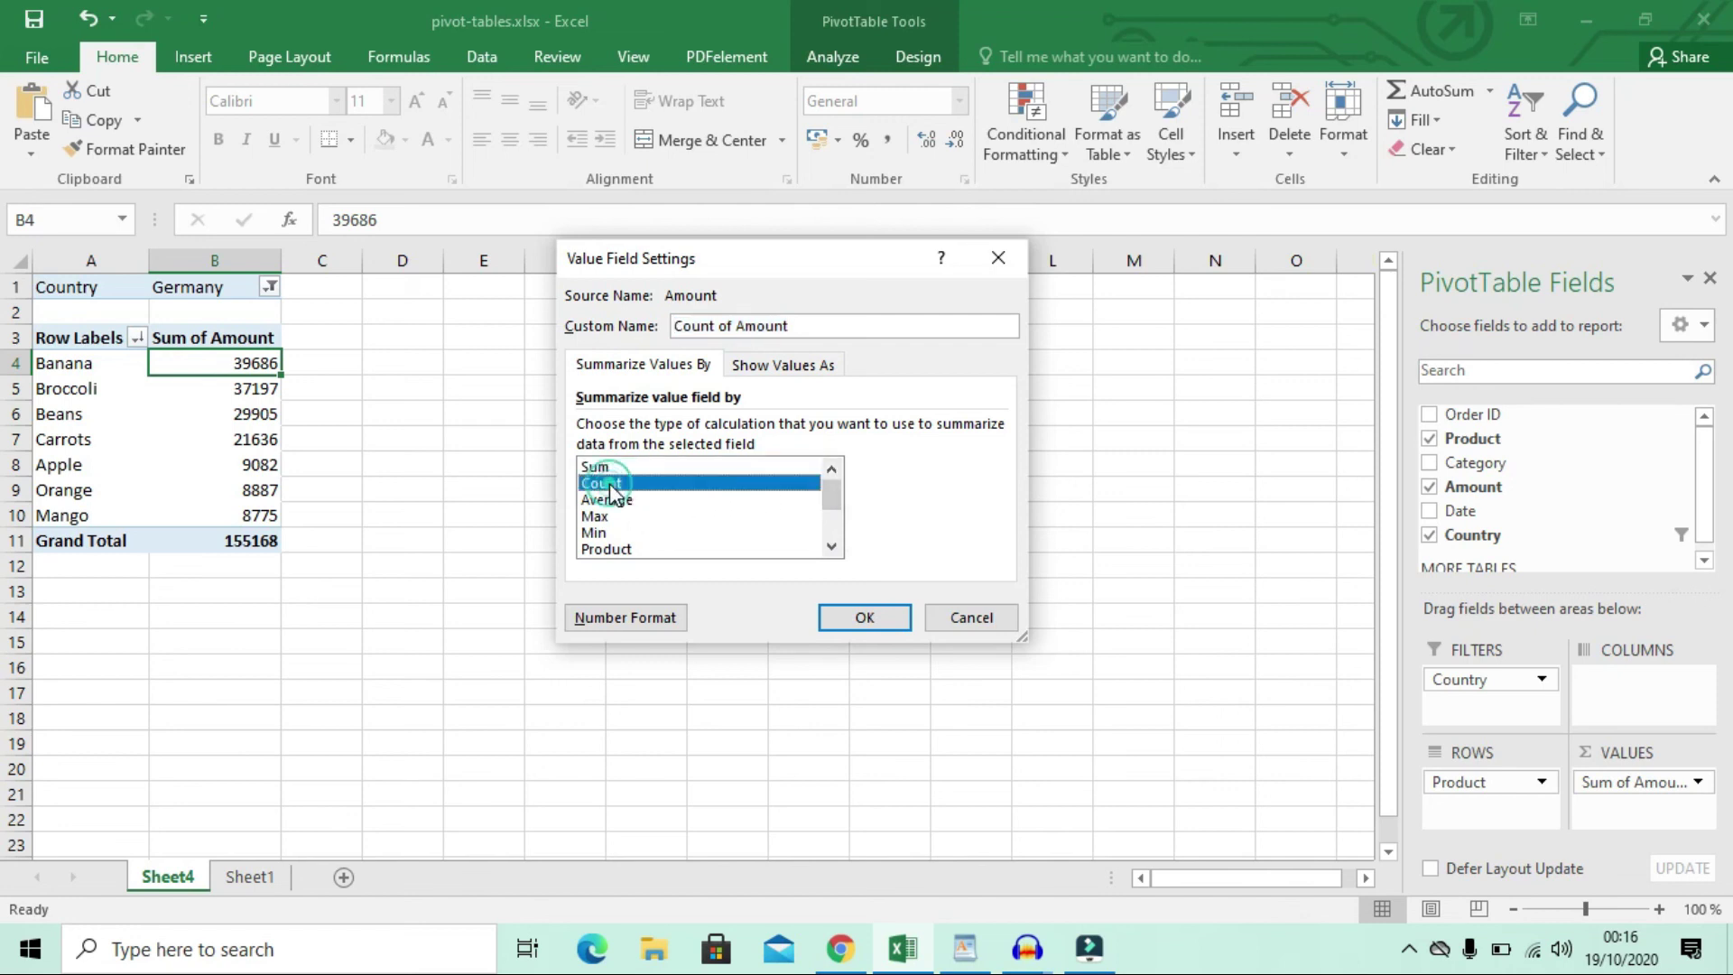
pyautogui.click(883, 619)
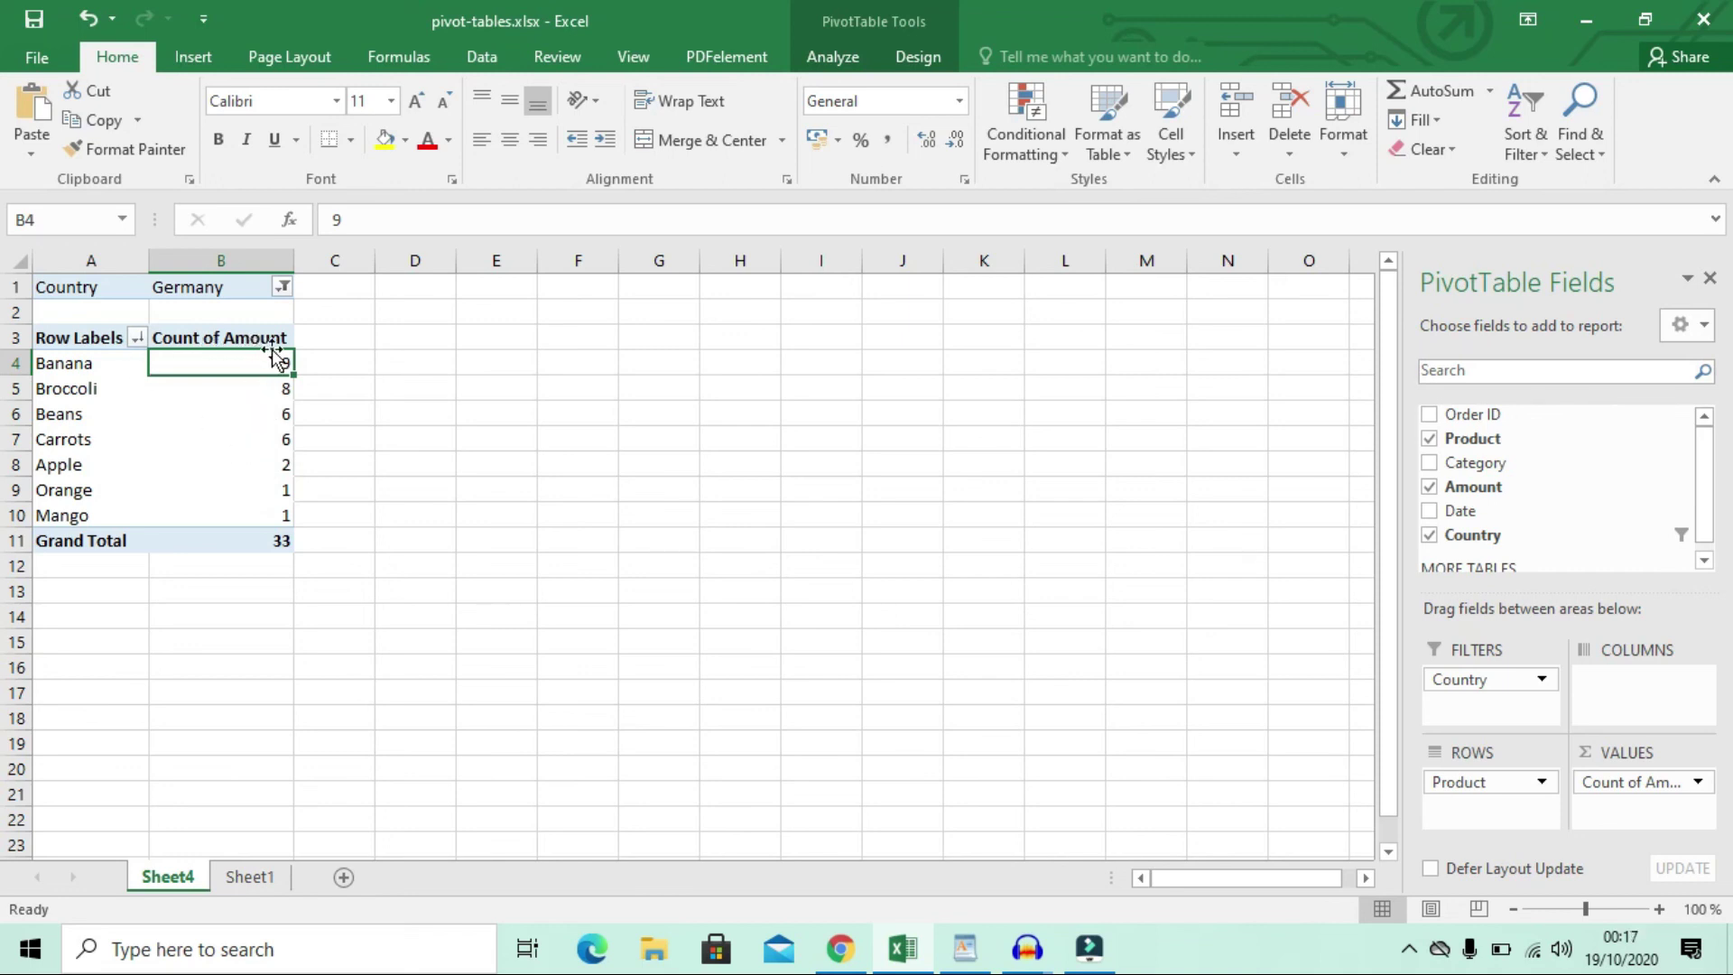
# Summarize the pivot table's Amount field by Average in Value Field Settings
pyautogui.moveTo(255, 528)
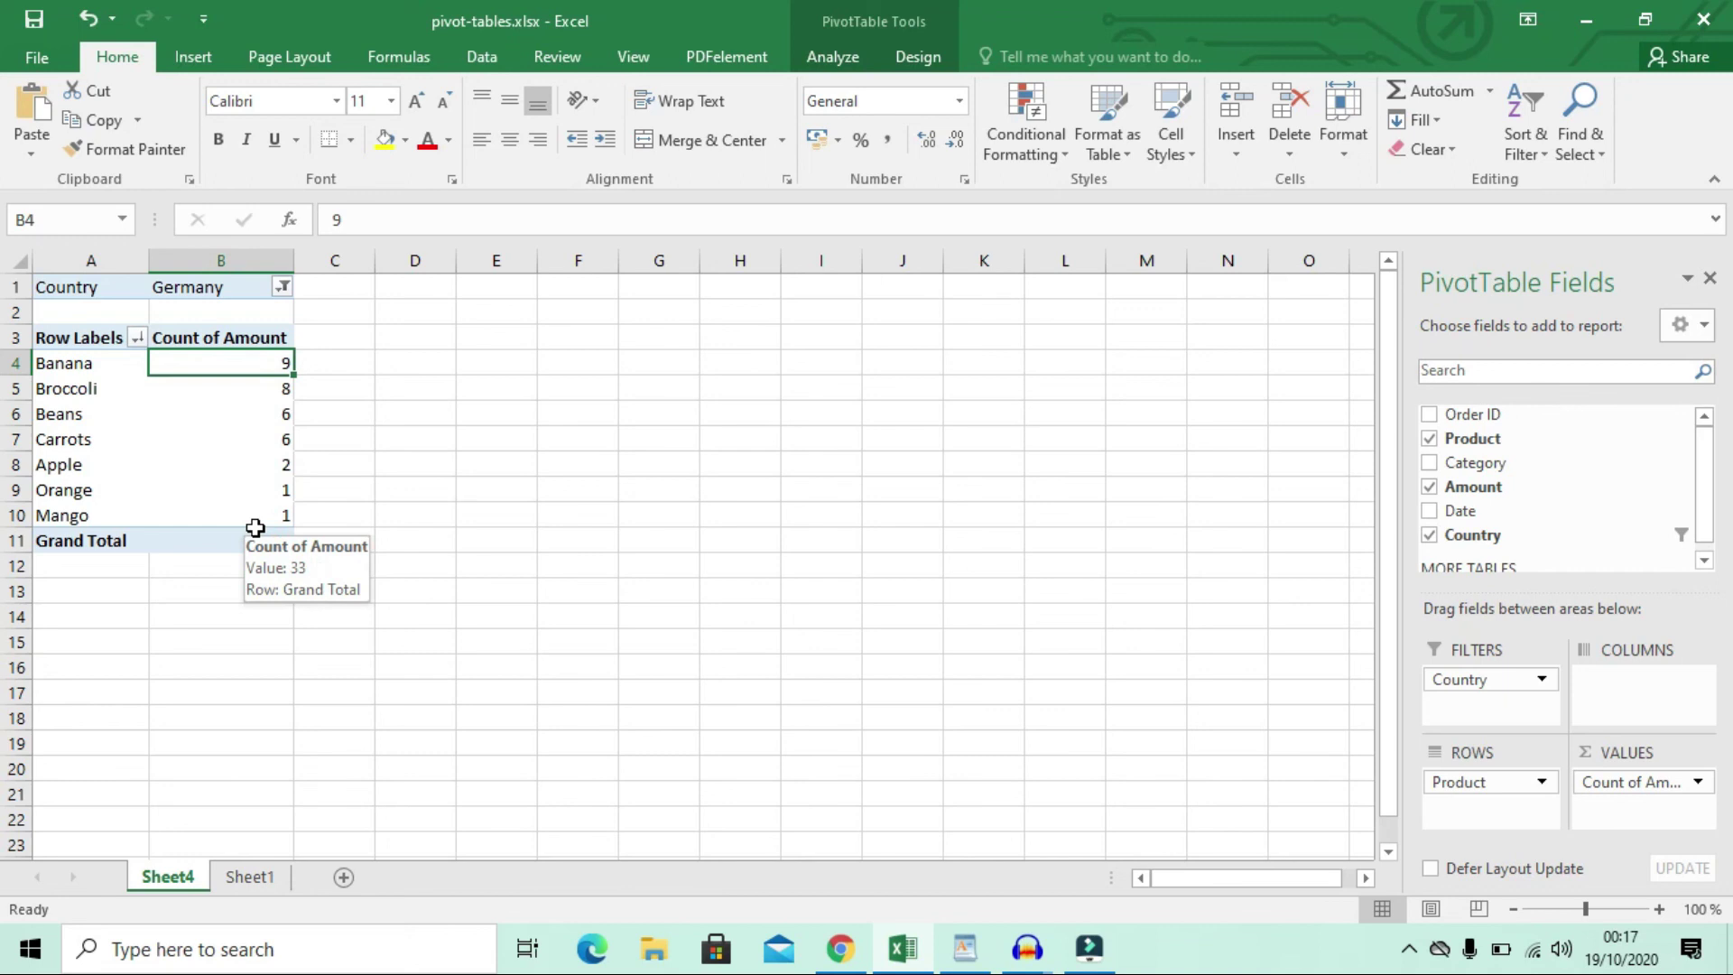
pyautogui.rightClick(239, 368)
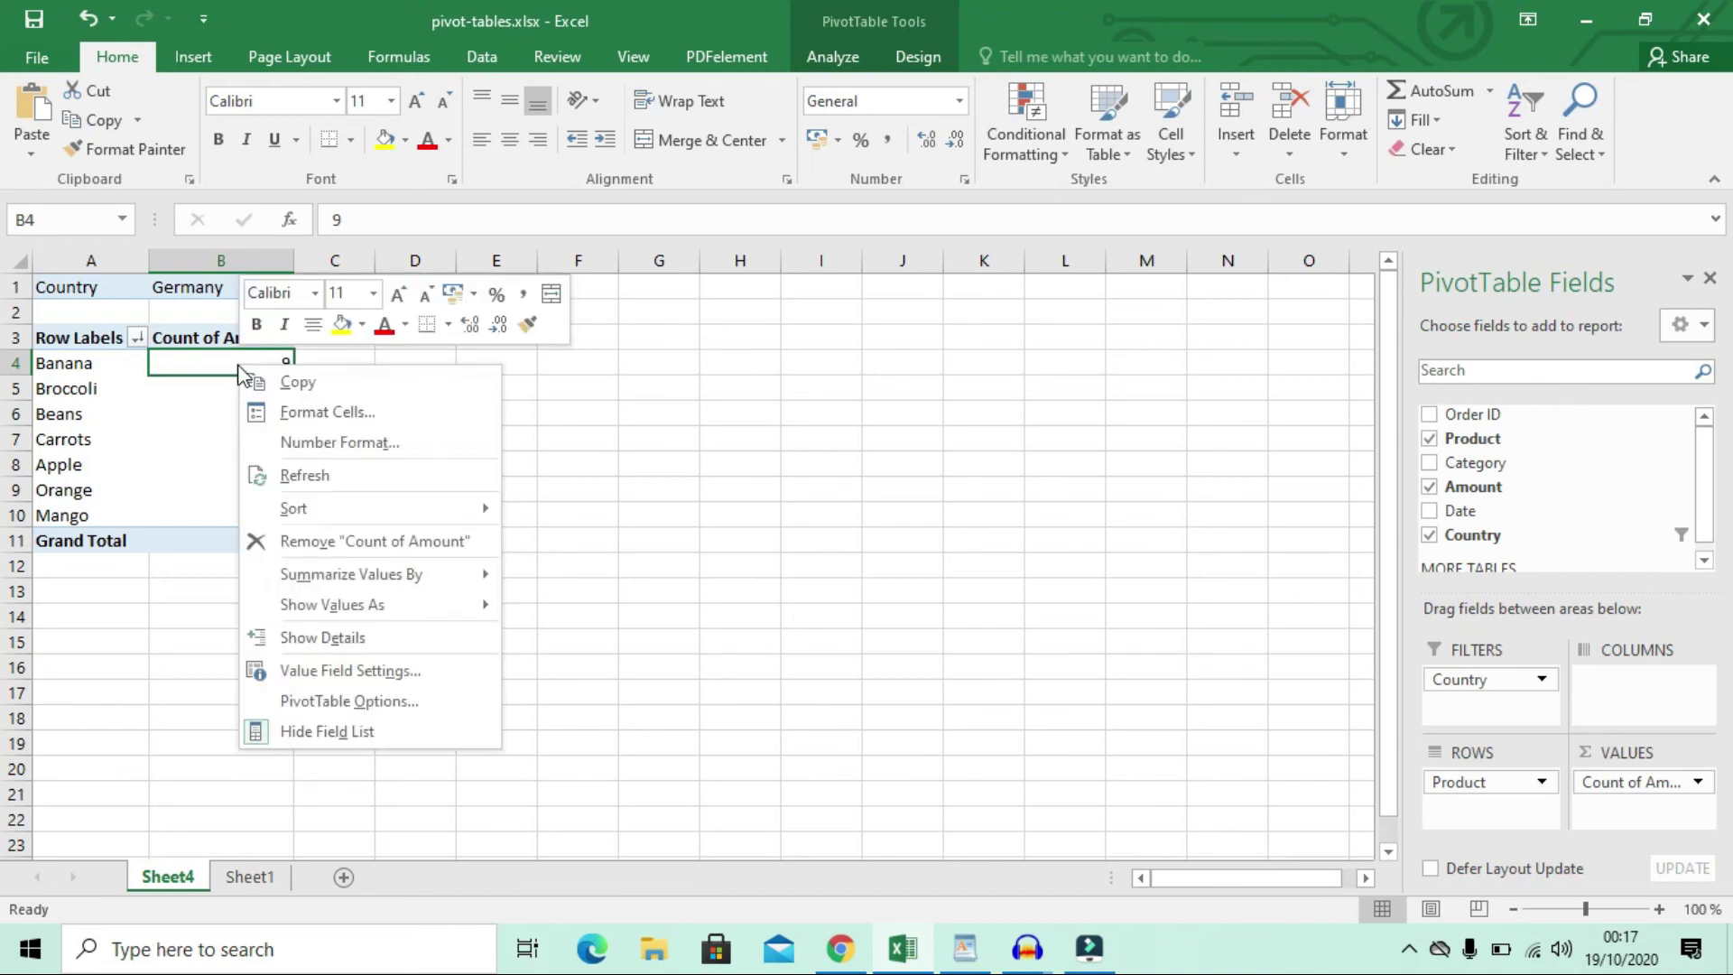
pyautogui.click(343, 684)
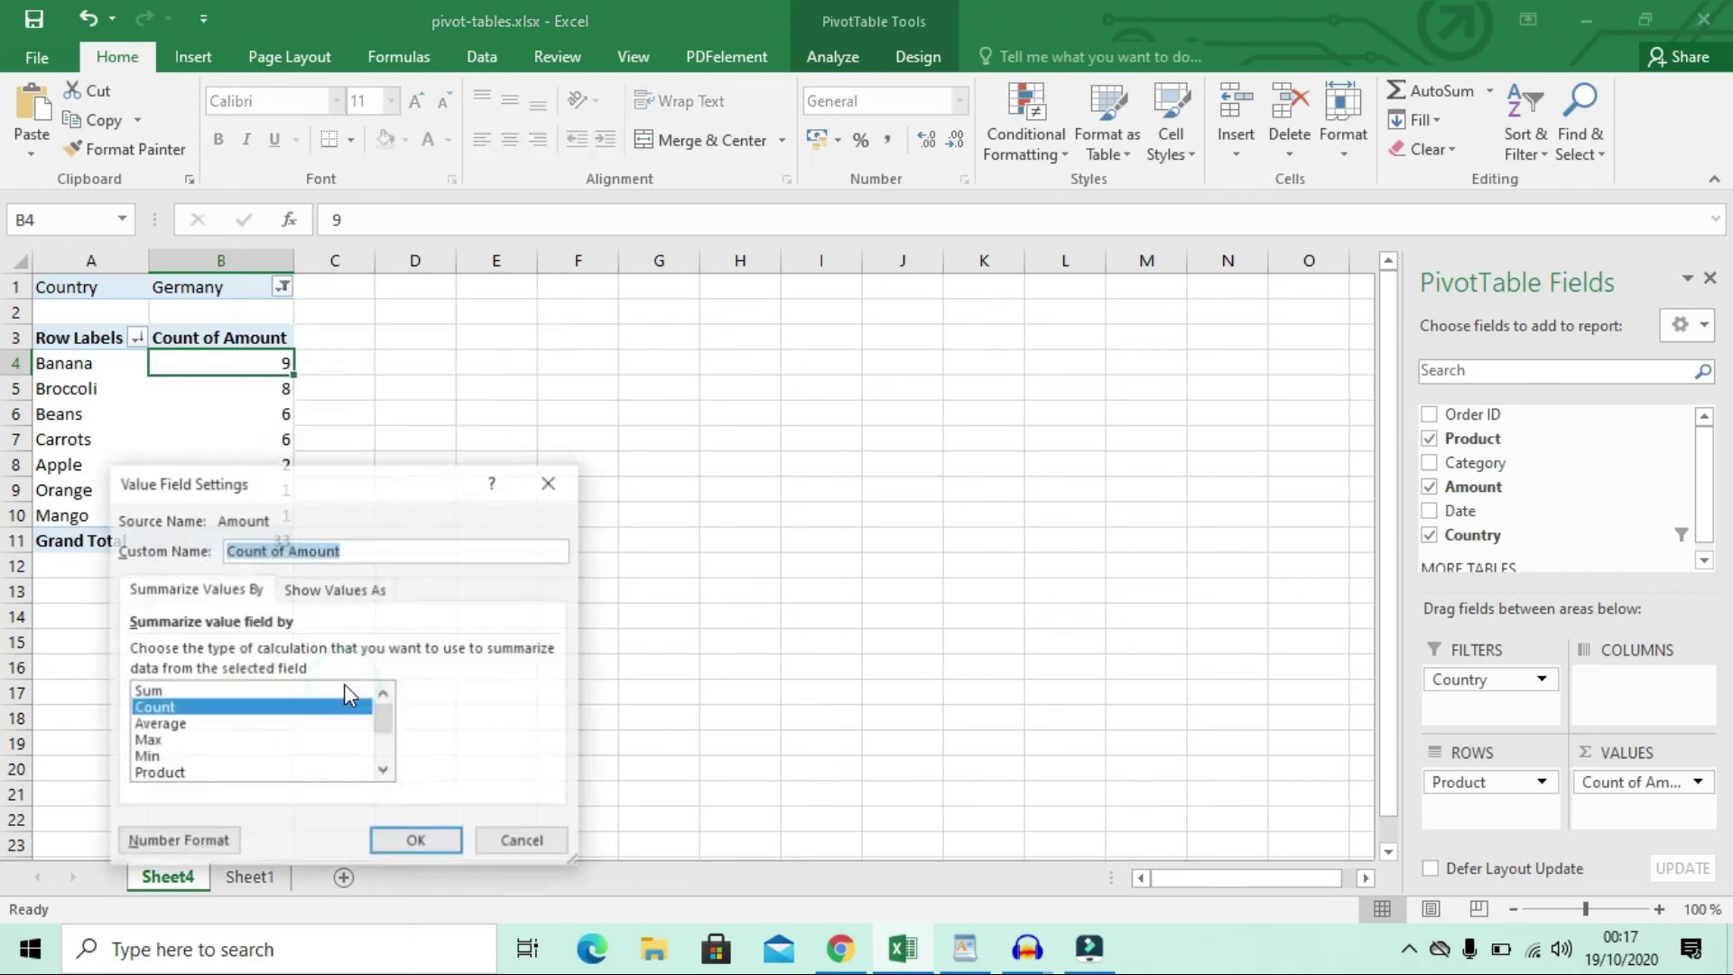
pyautogui.moveTo(506, 477); pyautogui.dragTo(888, 386)
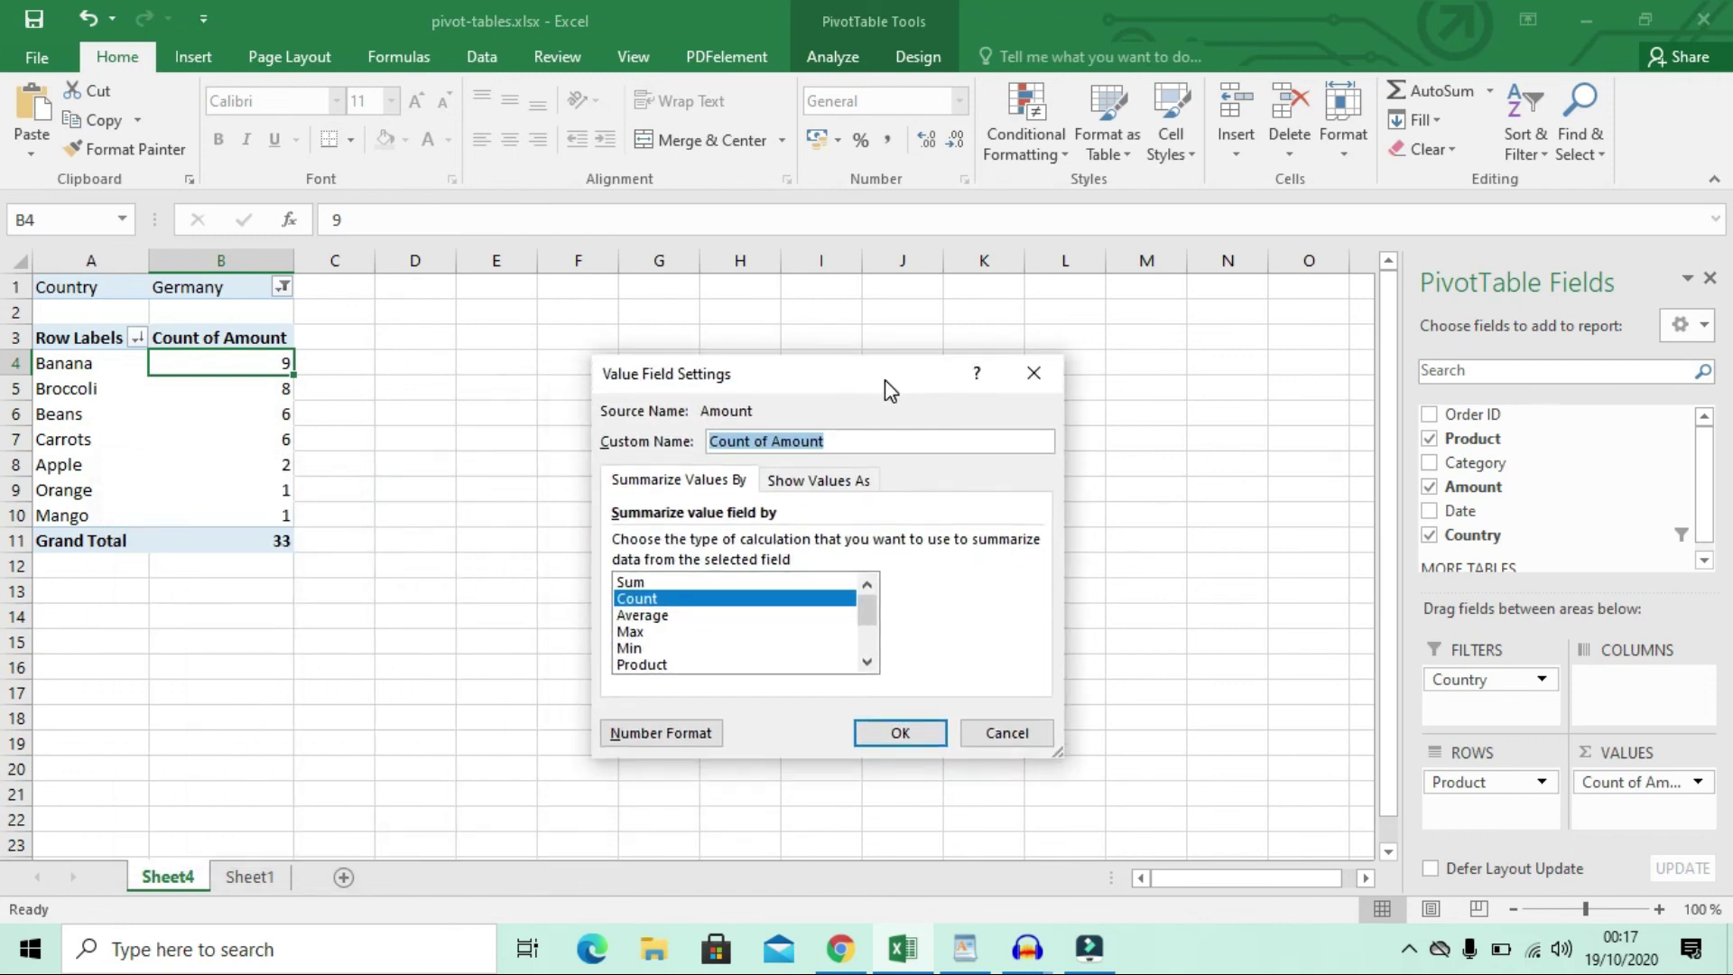
pyautogui.click(639, 616)
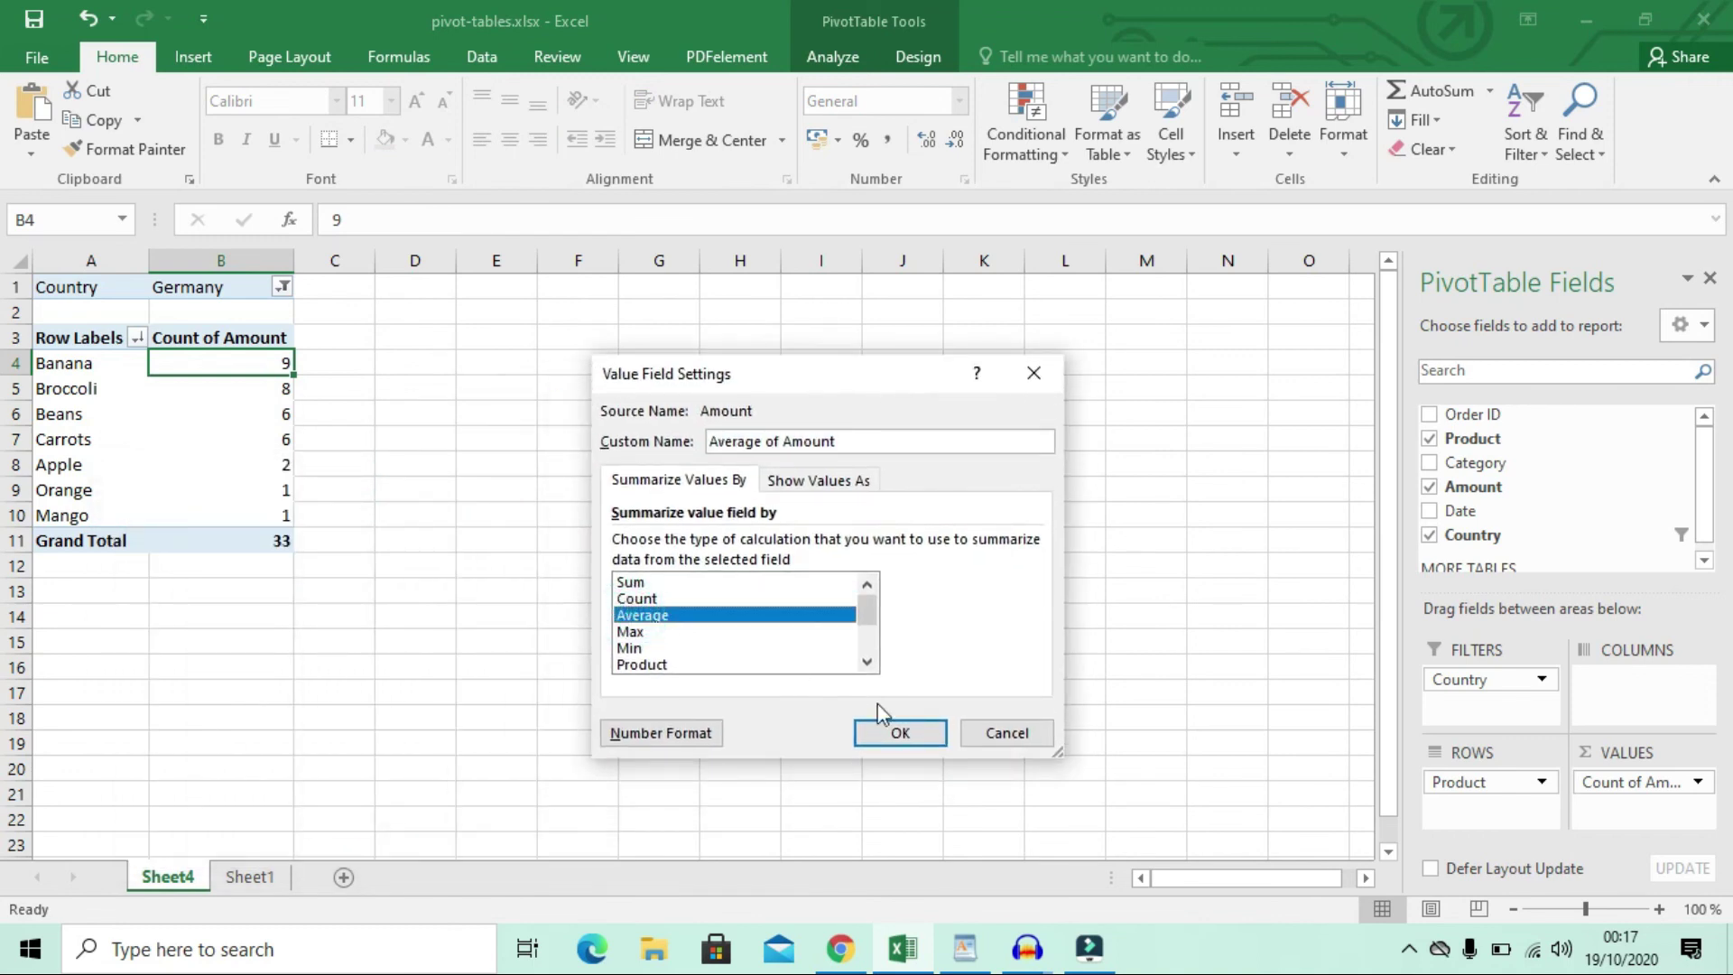
pyautogui.click(919, 733)
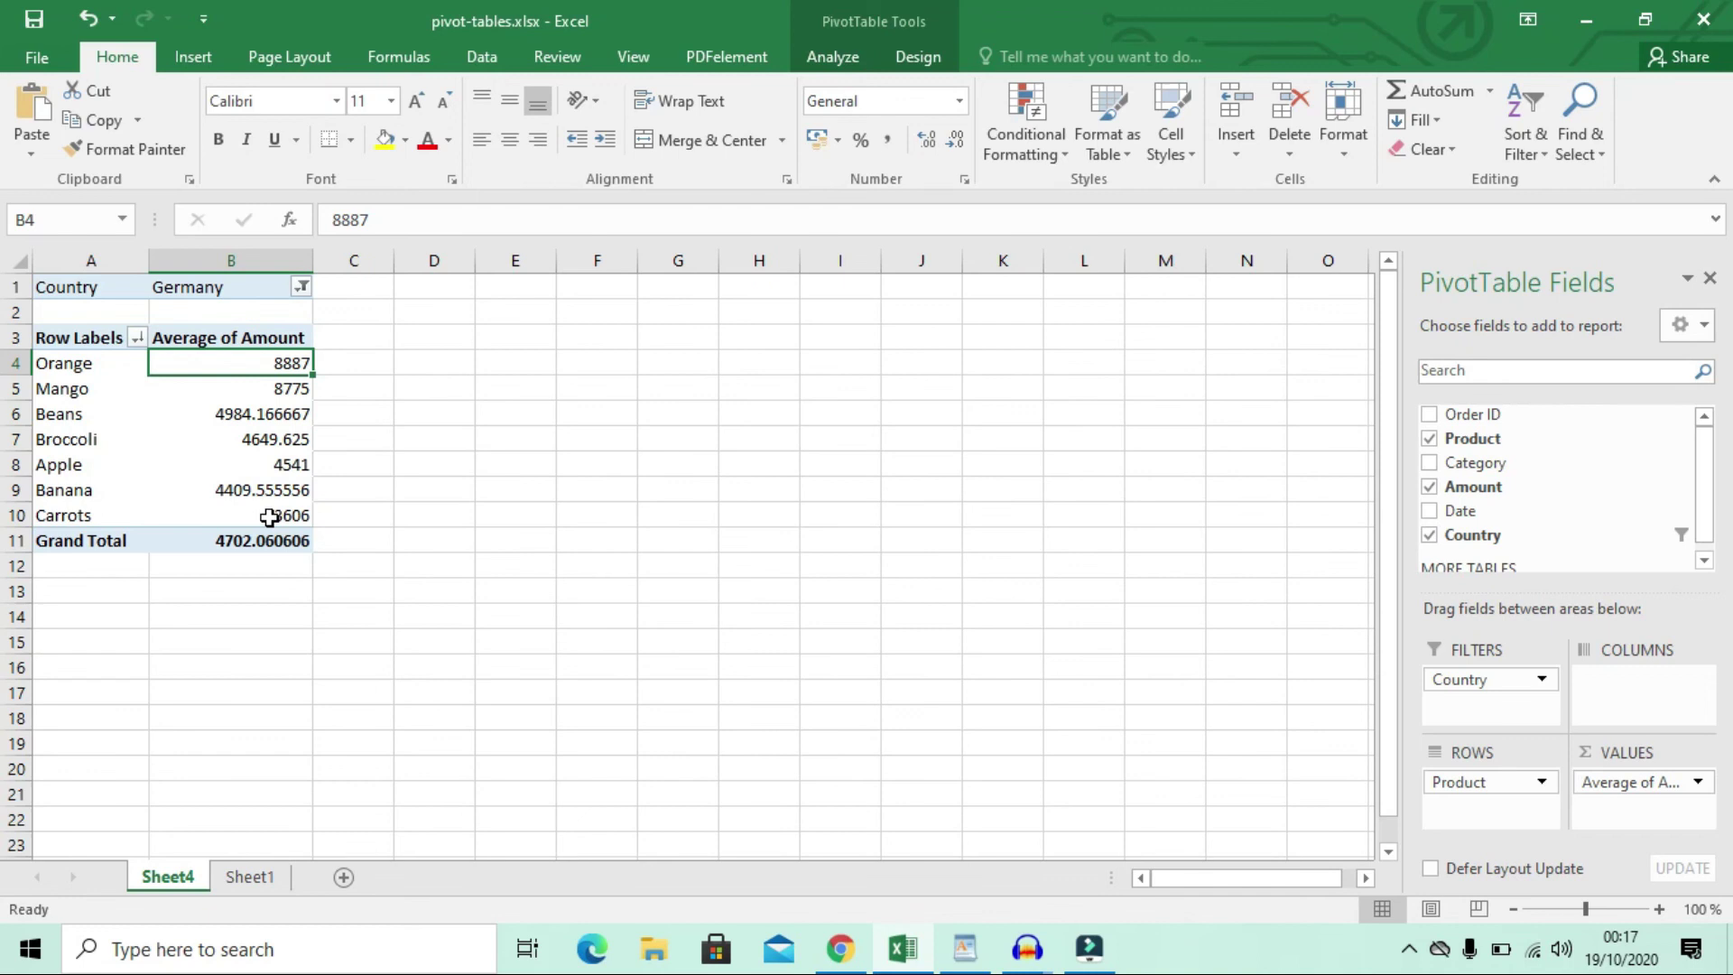
# Review the averaged pivot table against the source order data on Sheet1 and return to Sheet4
pyautogui.scroll(-1, 216, 510)
pyautogui.scroll(1, 221, 506)
pyautogui.click(193, 57)
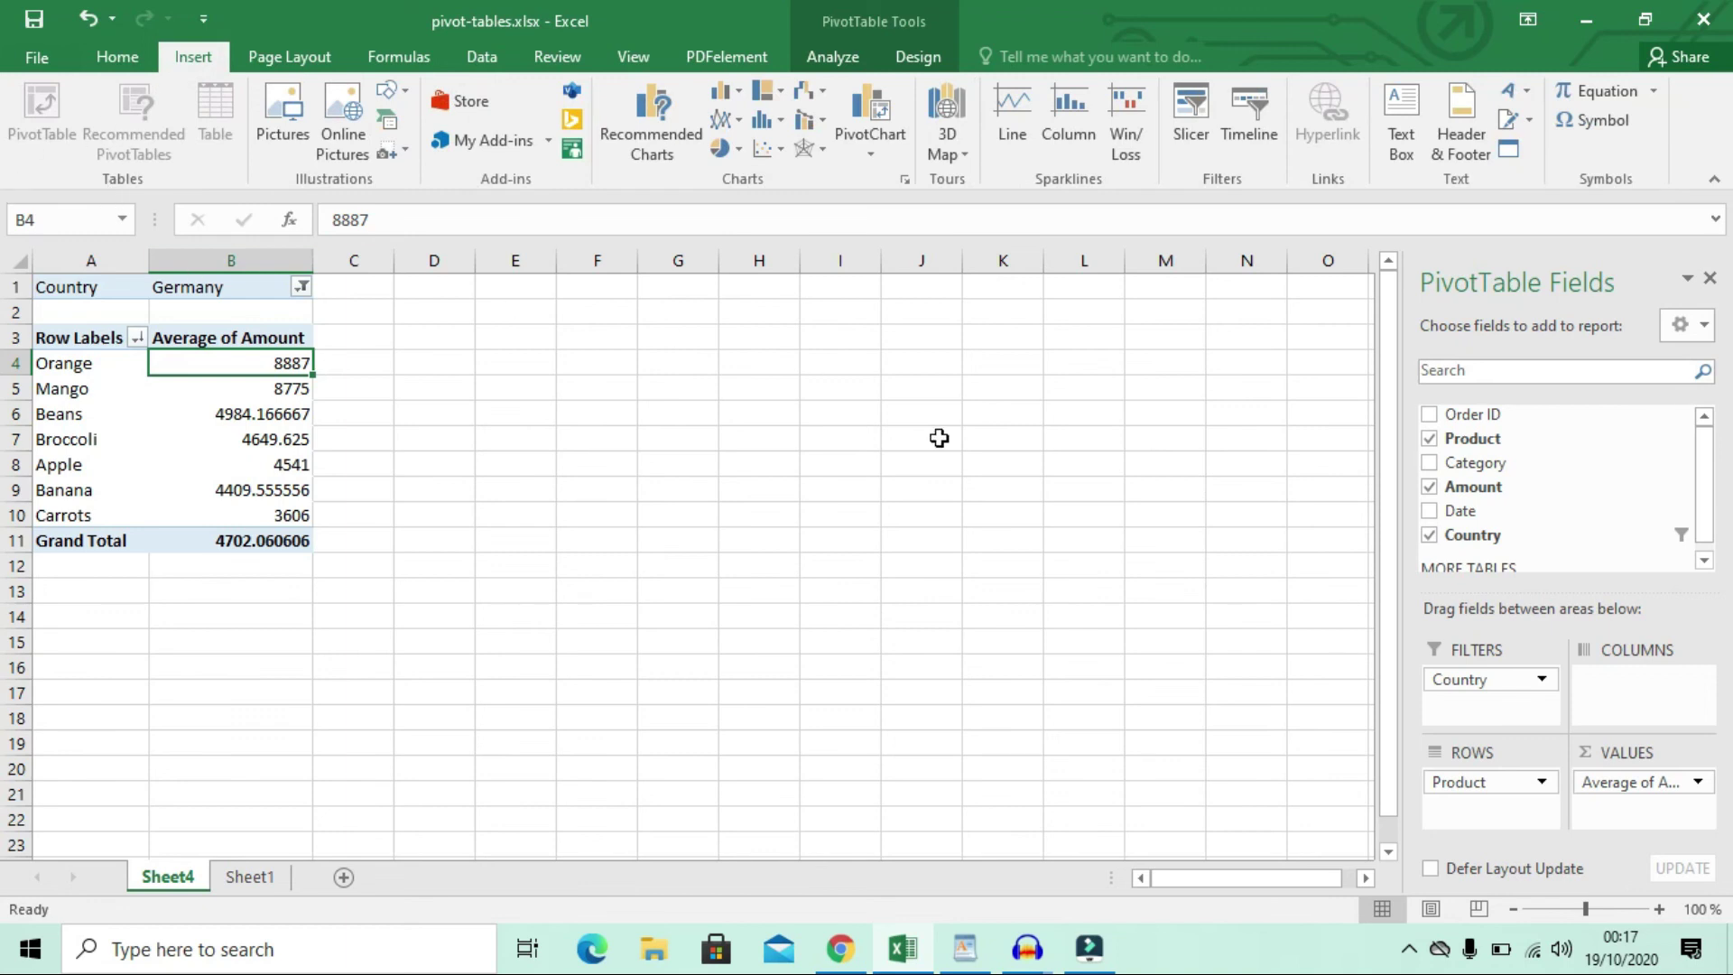
pyautogui.scroll(-3, 1594, 535)
pyautogui.scroll(3, 1593, 534)
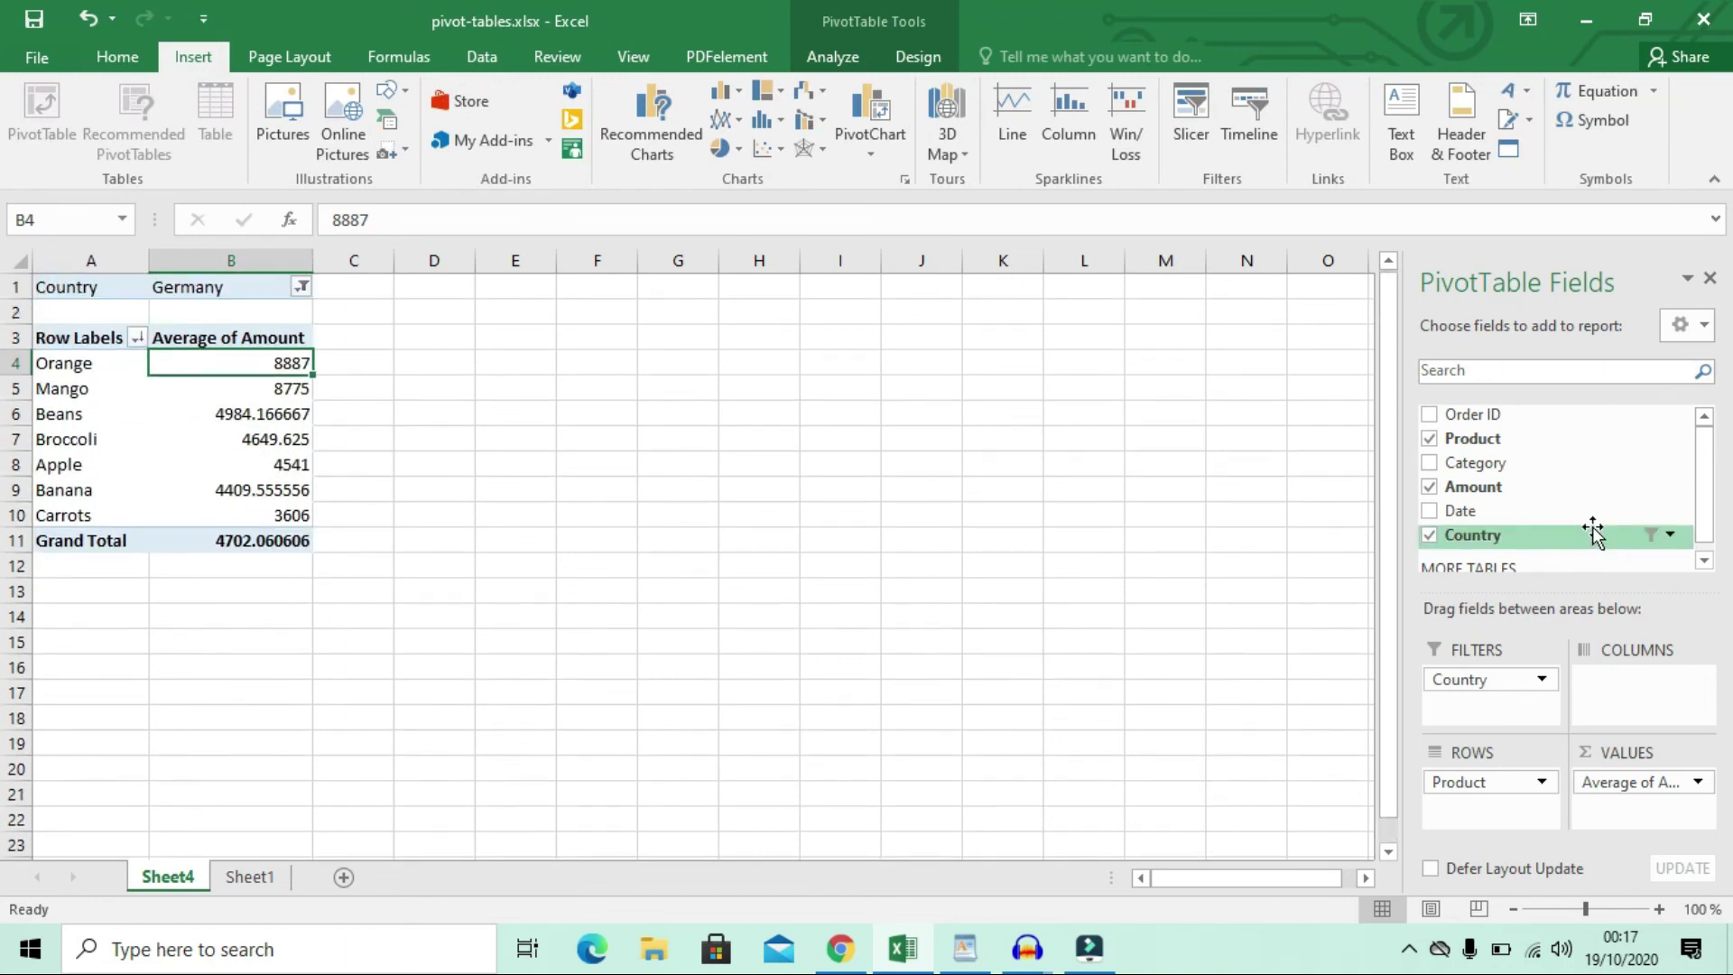
pyautogui.click(240, 878)
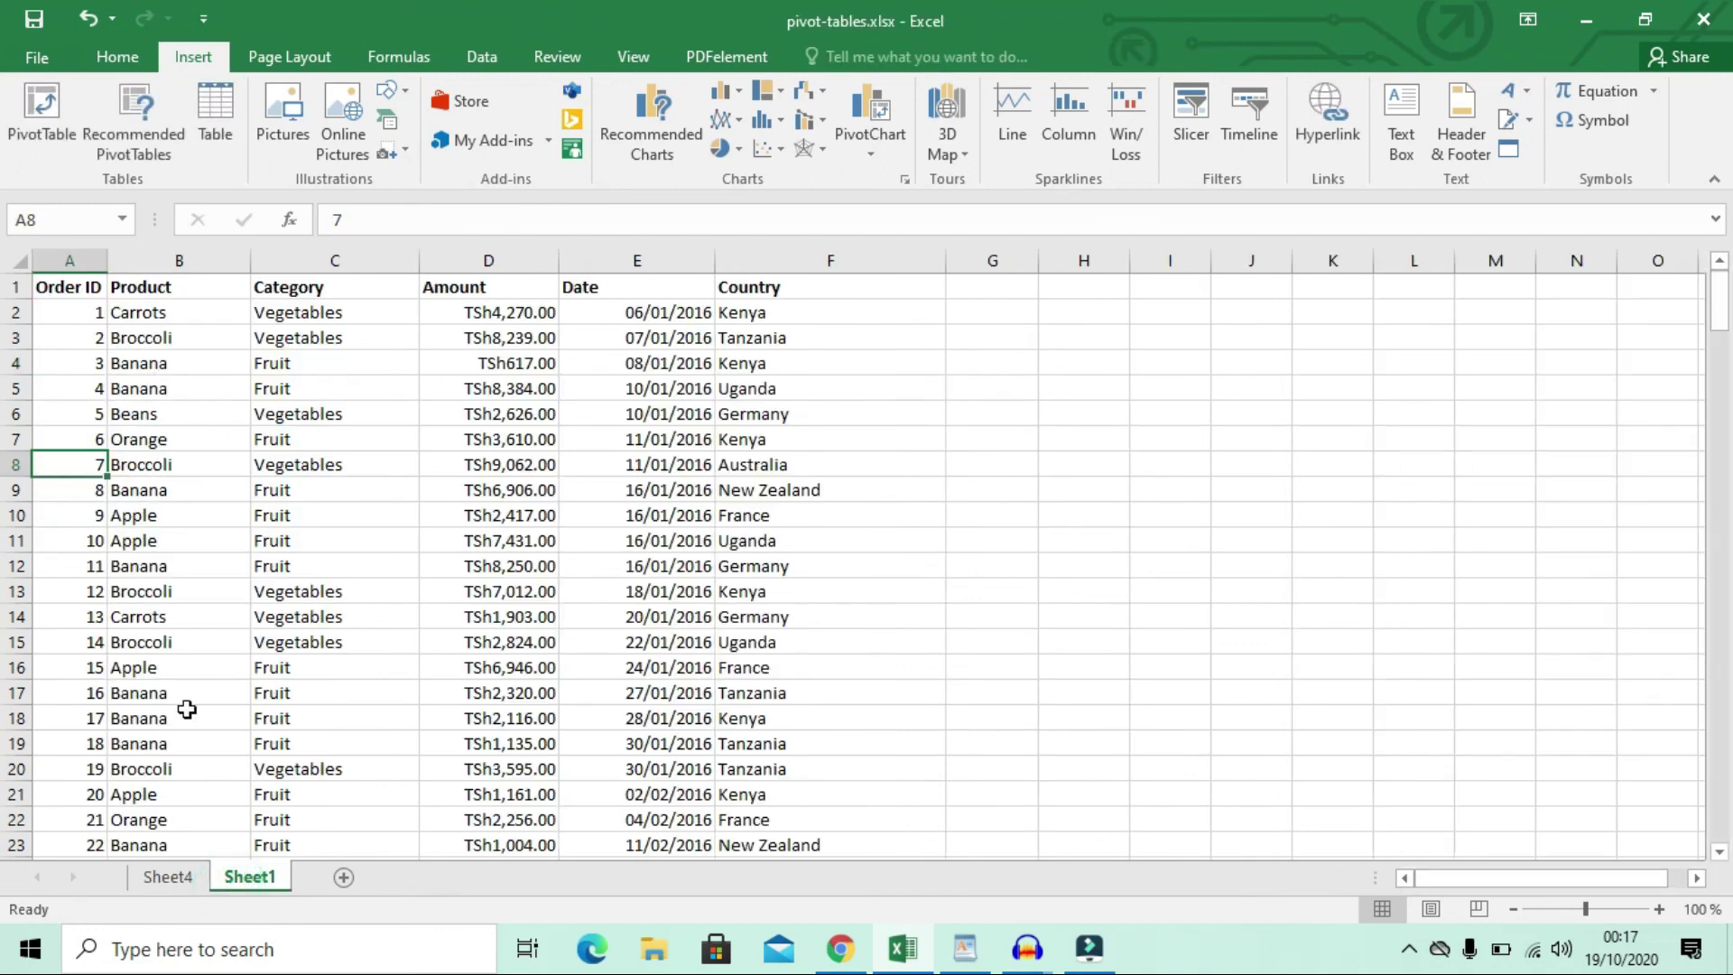
pyautogui.click(170, 877)
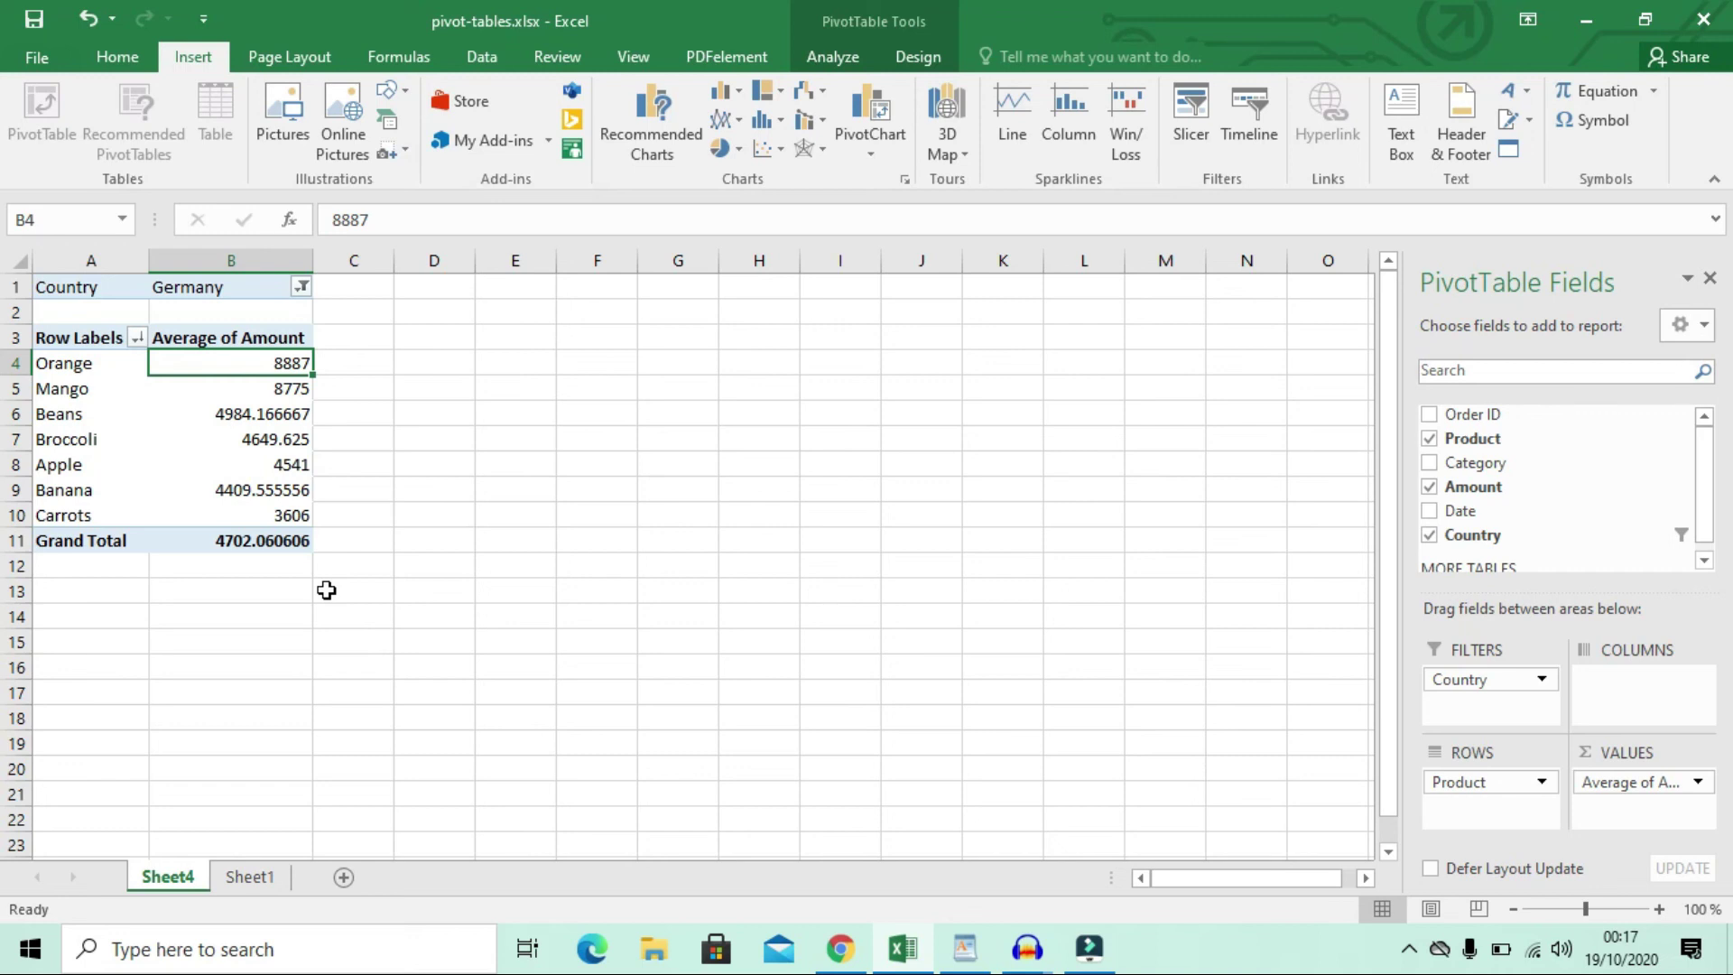
pyautogui.click(117, 56)
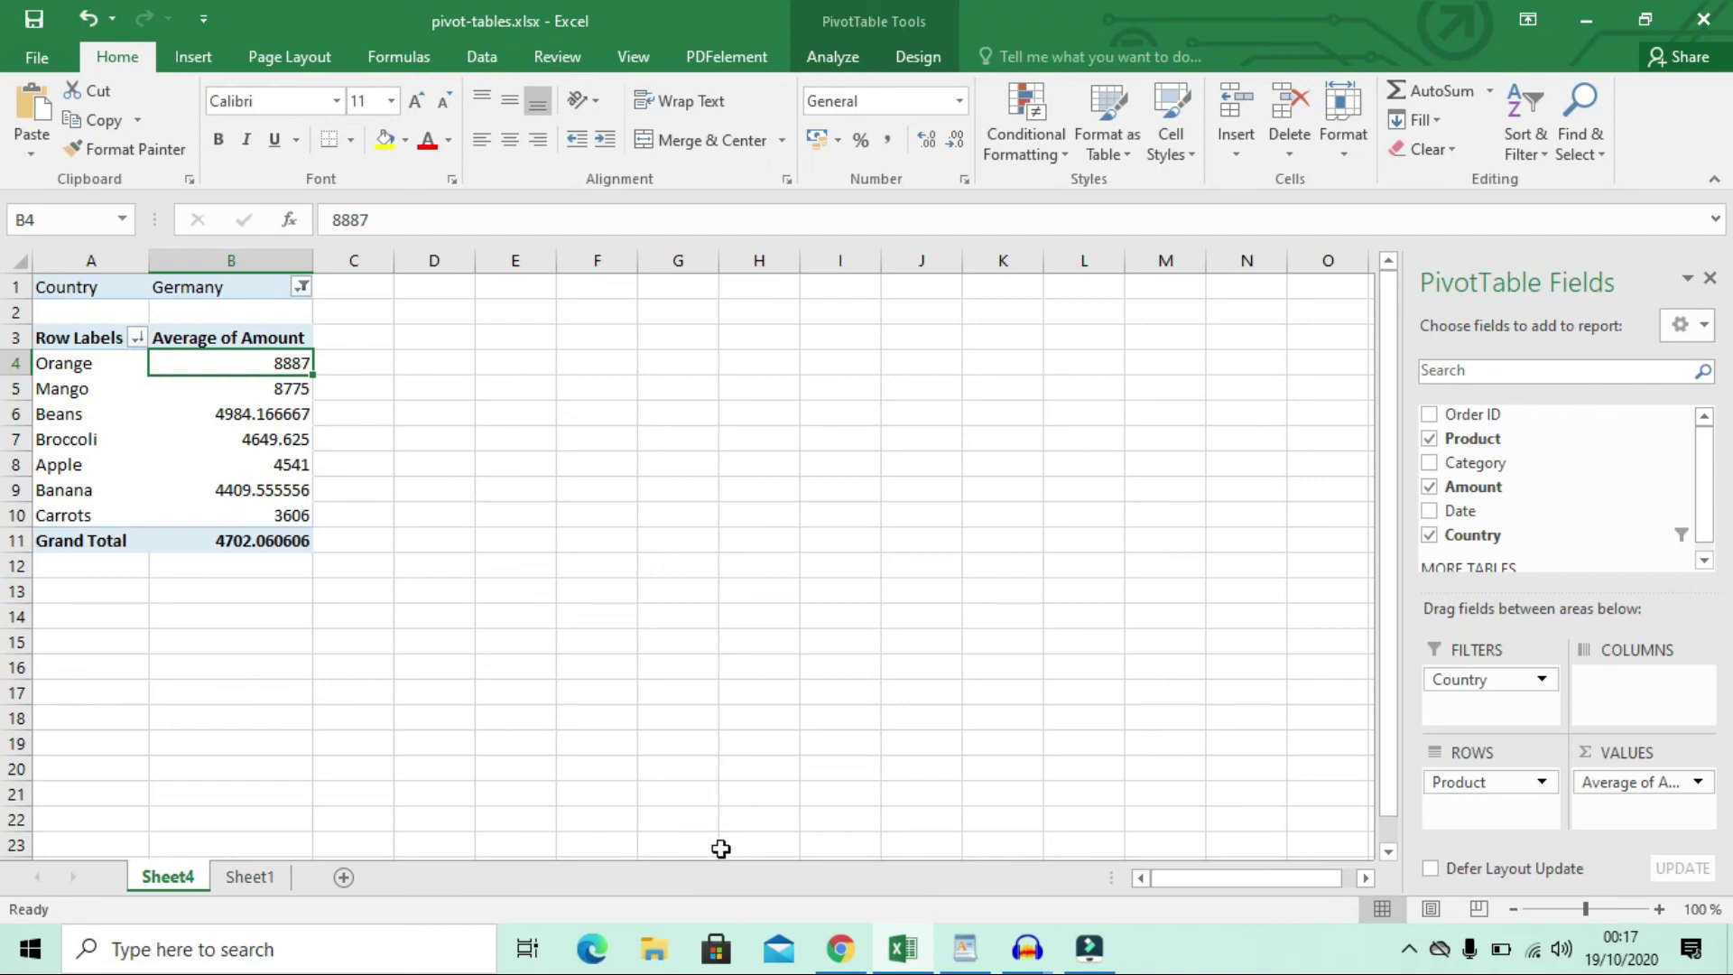
pyautogui.click(842, 948)
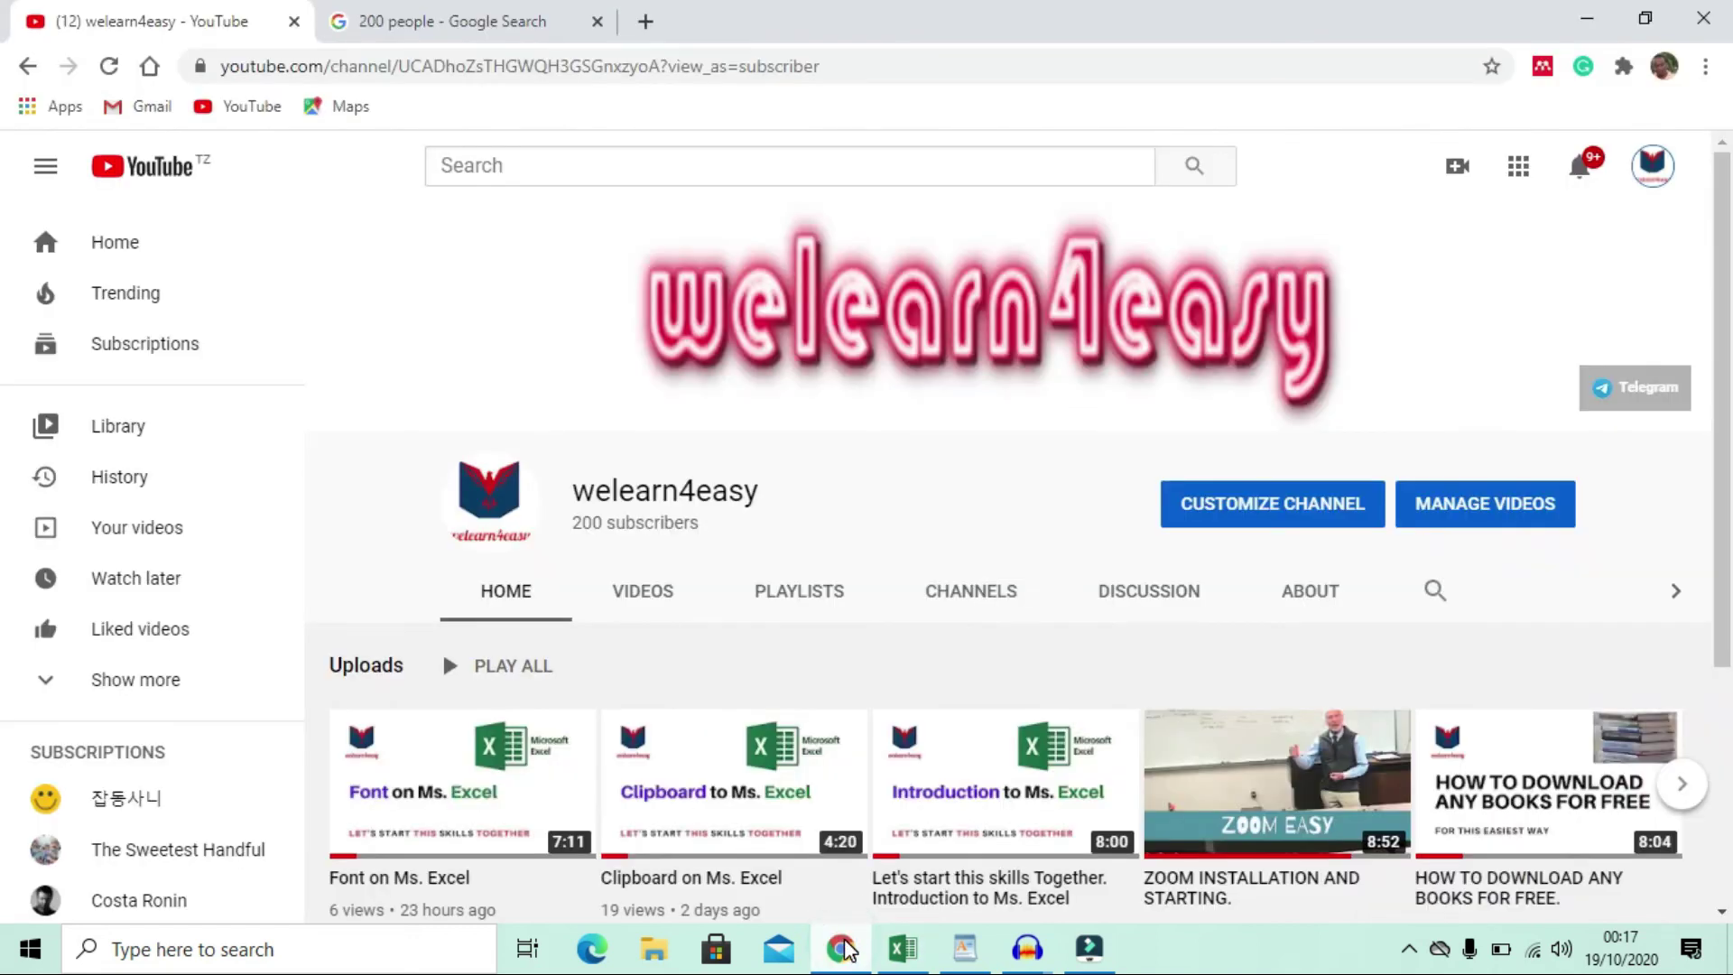
pyautogui.click(1421, 948)
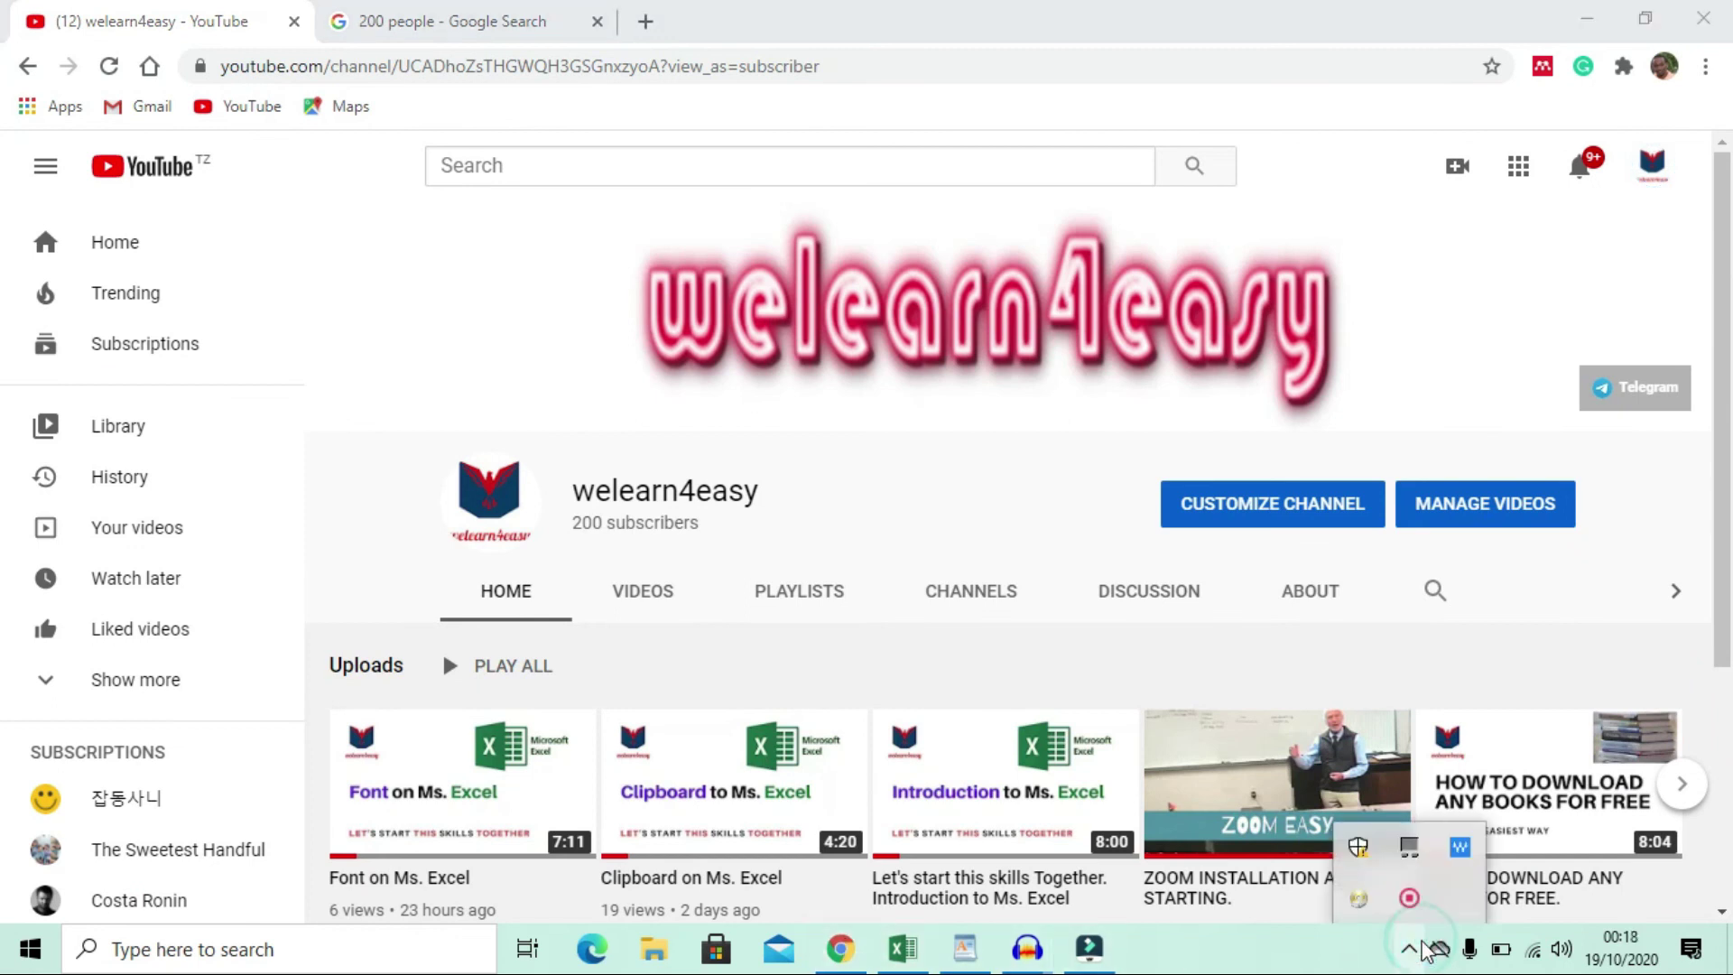